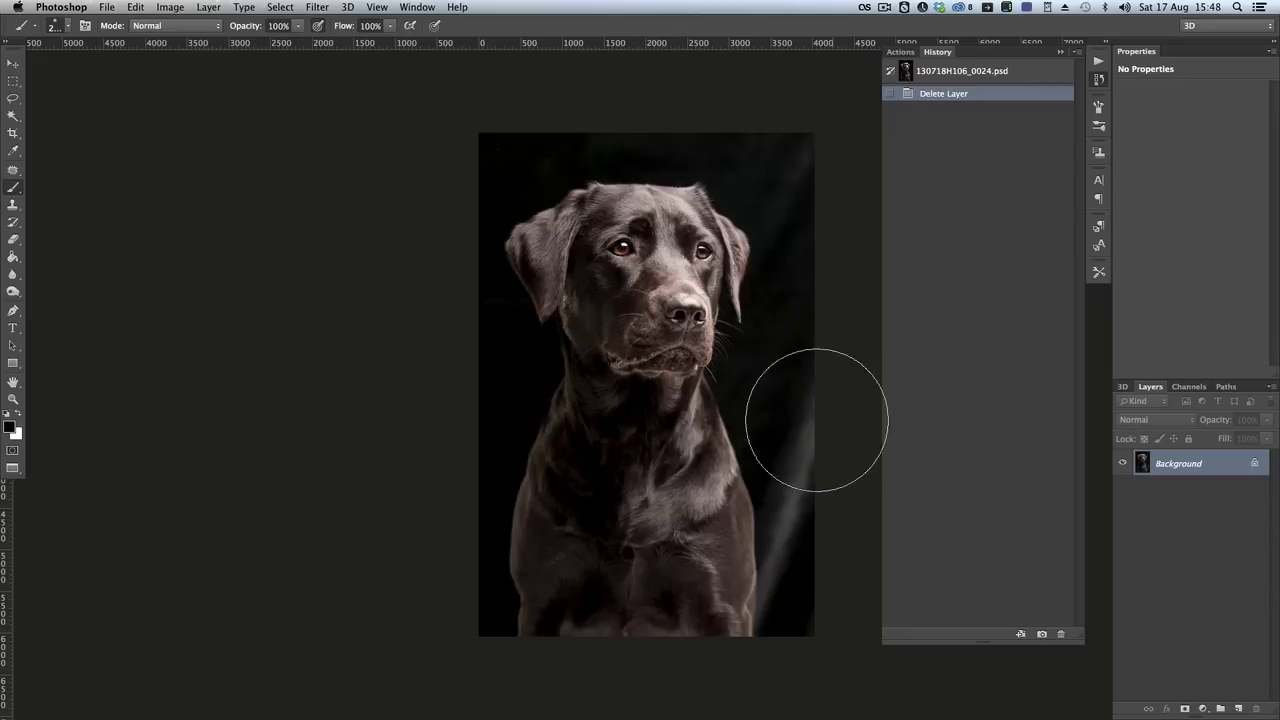
Duplicate the dog photo onto Layer 1 and zoom in on its eyes and nose.
key(super+j)
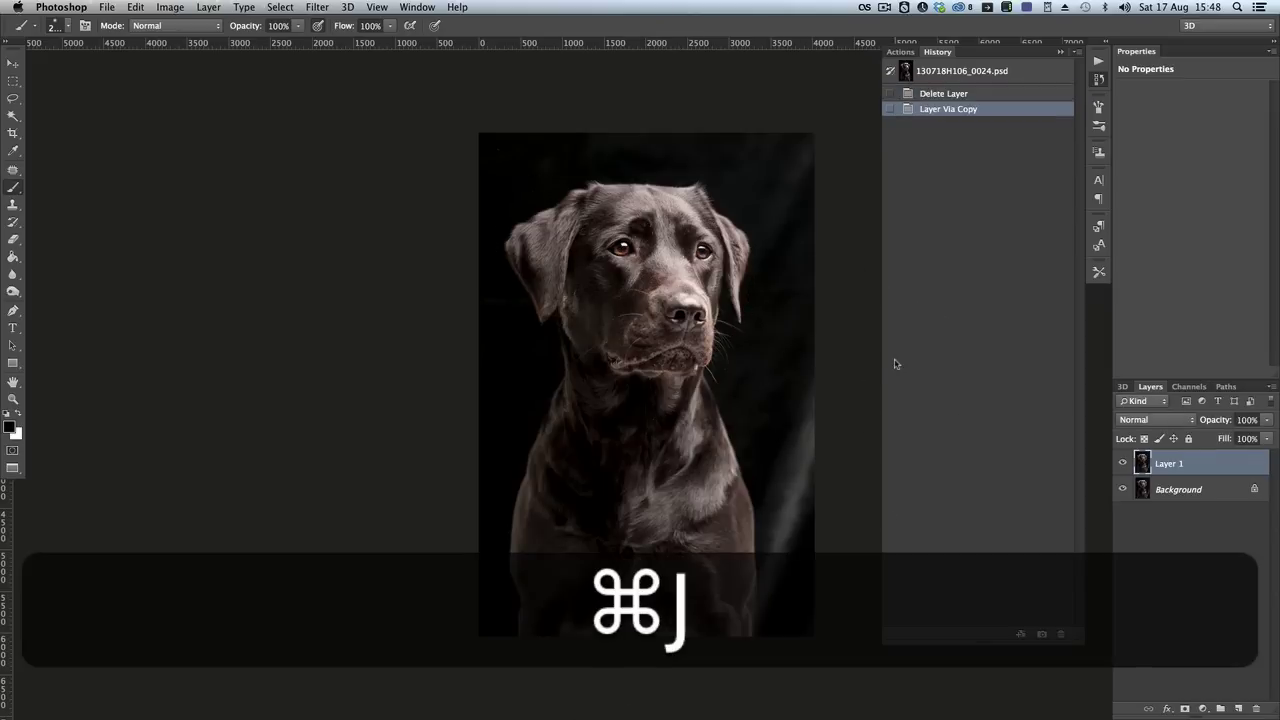
key(z)
drag(630, 252, 697, 426)
key(s)
key(super+minus)
key(super+minus)
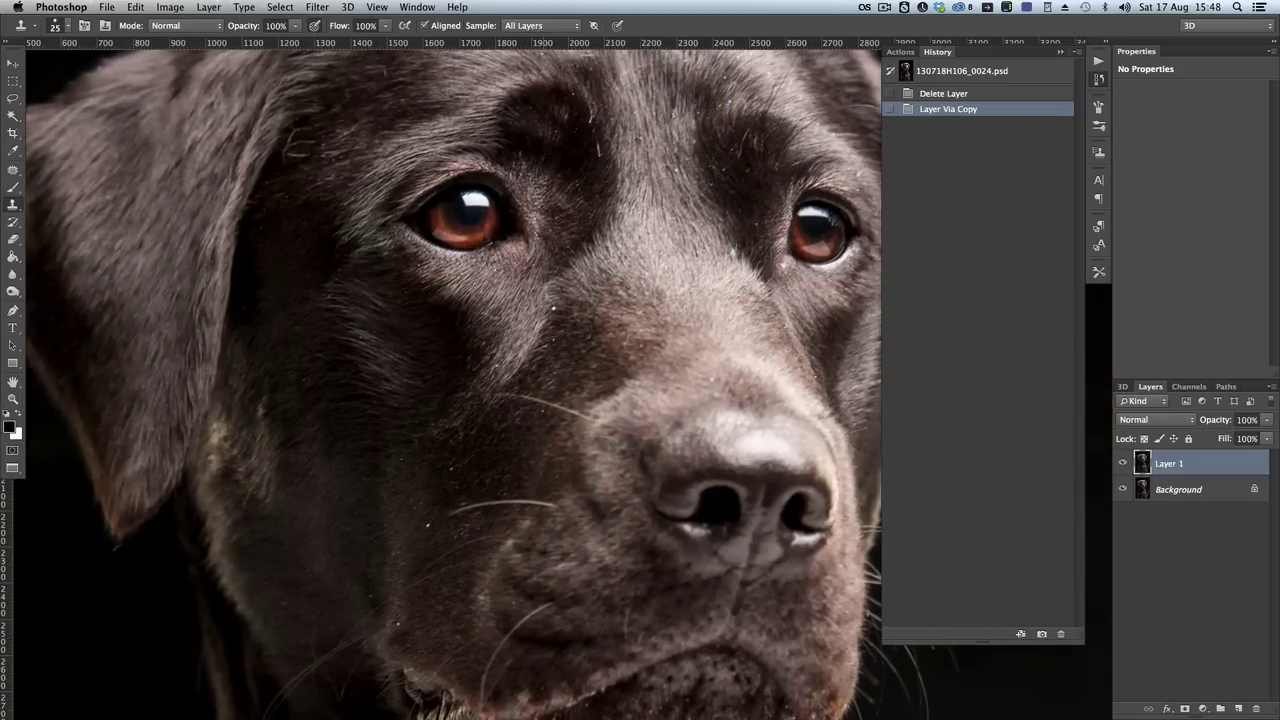
Sample clean fur with the Clone Stamp and dab out the specks on the muzzle.
key(alt)
click(551, 311)
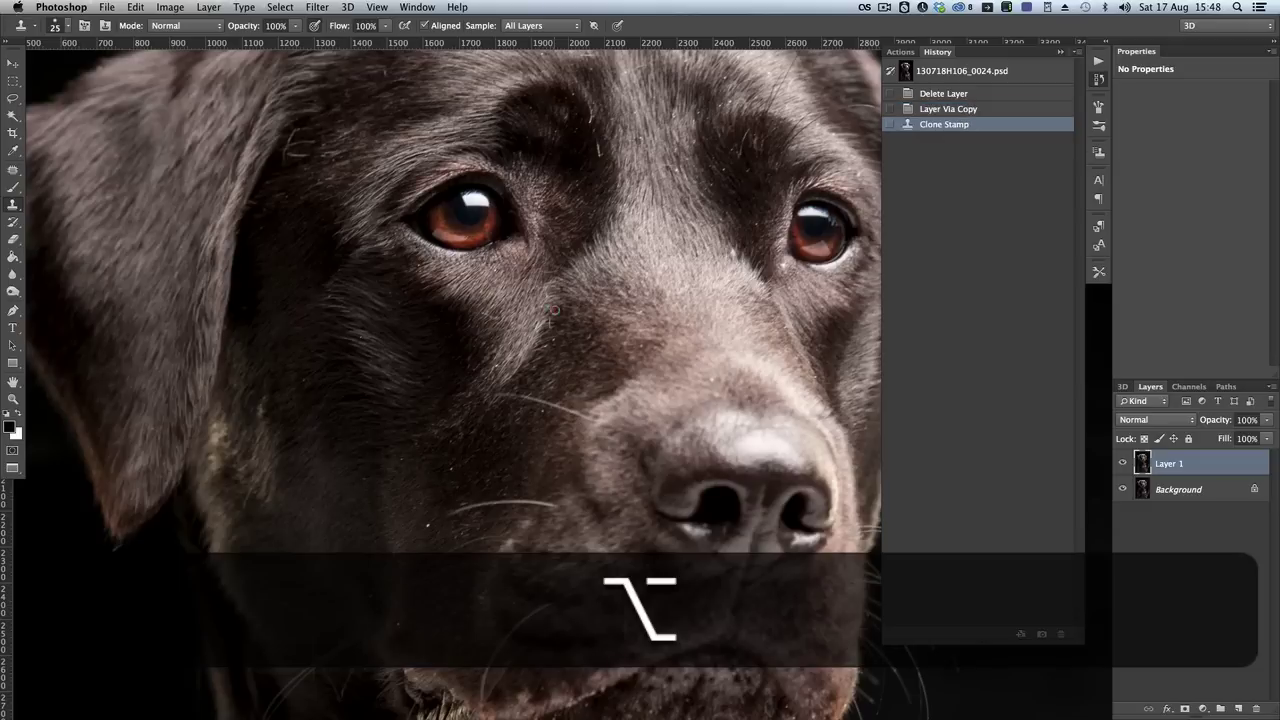
click(557, 341)
click(463, 463)
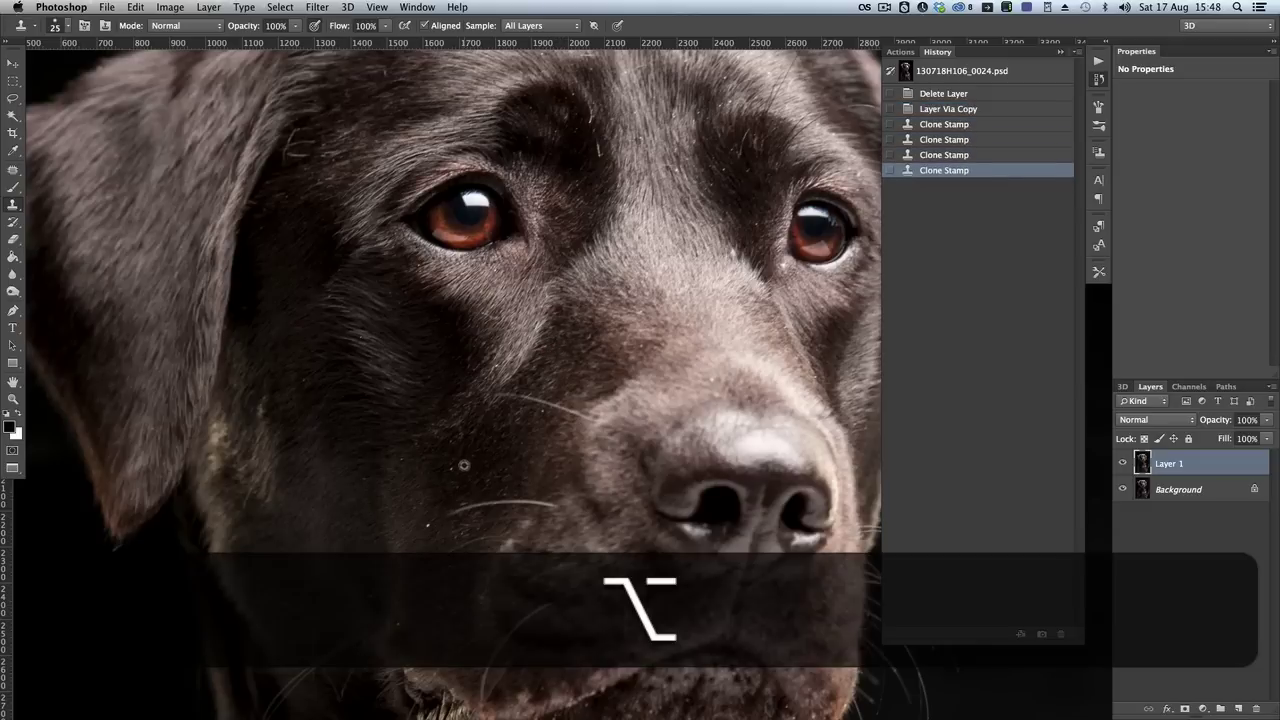
click(449, 466)
click(452, 466)
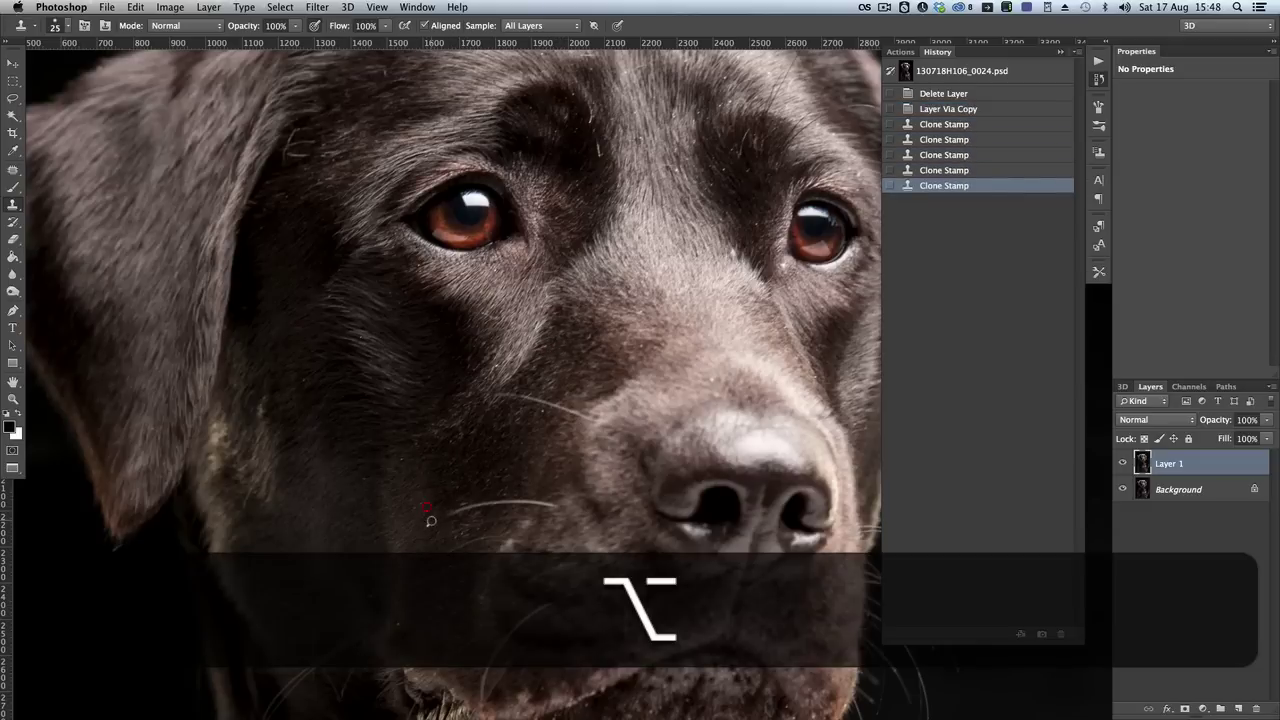
click(430, 520)
click(401, 462)
click(421, 498)
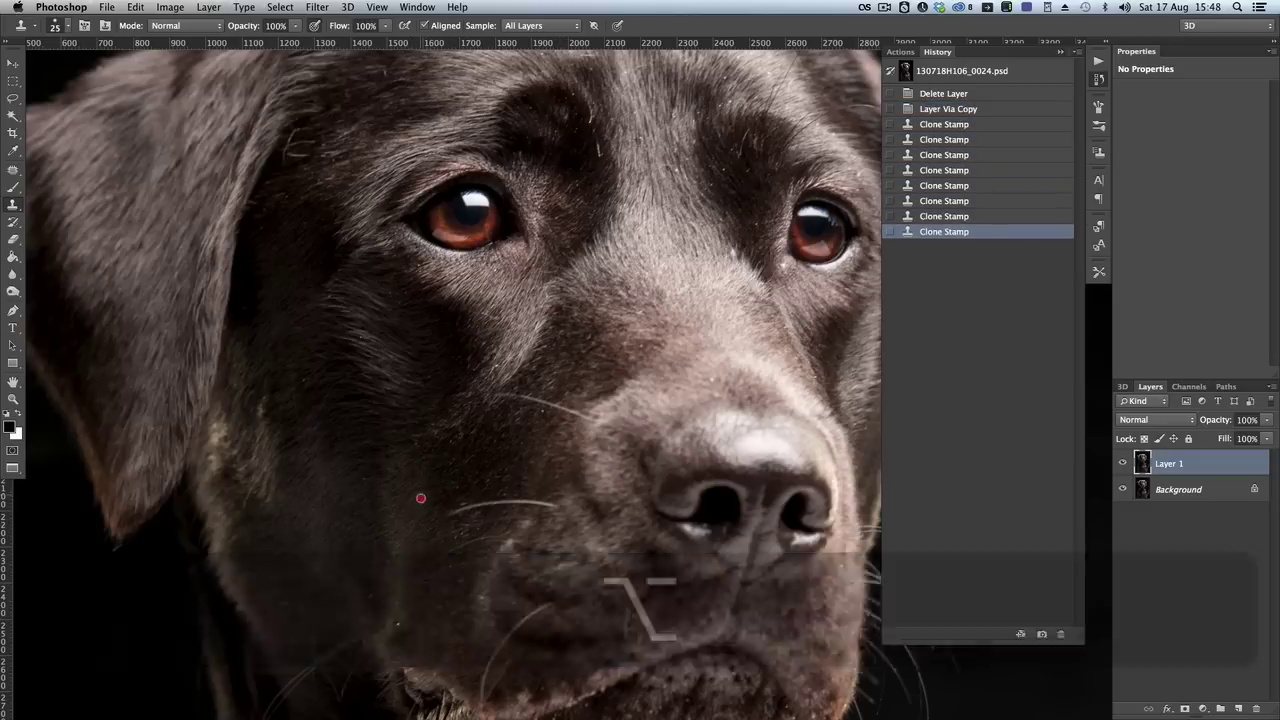
Clone out the remaining specks on the lower muzzle, cheek and top of the muzzle.
alt+click(412, 630)
click(443, 613)
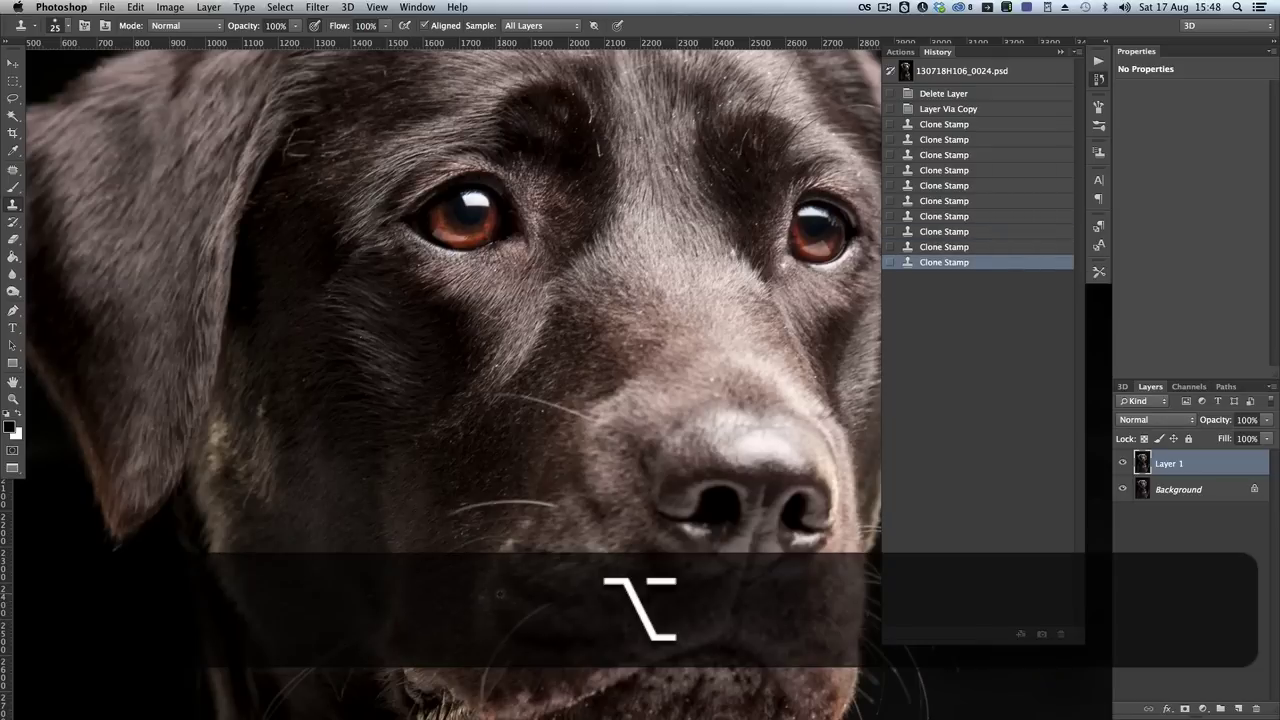
click(384, 604)
click(368, 526)
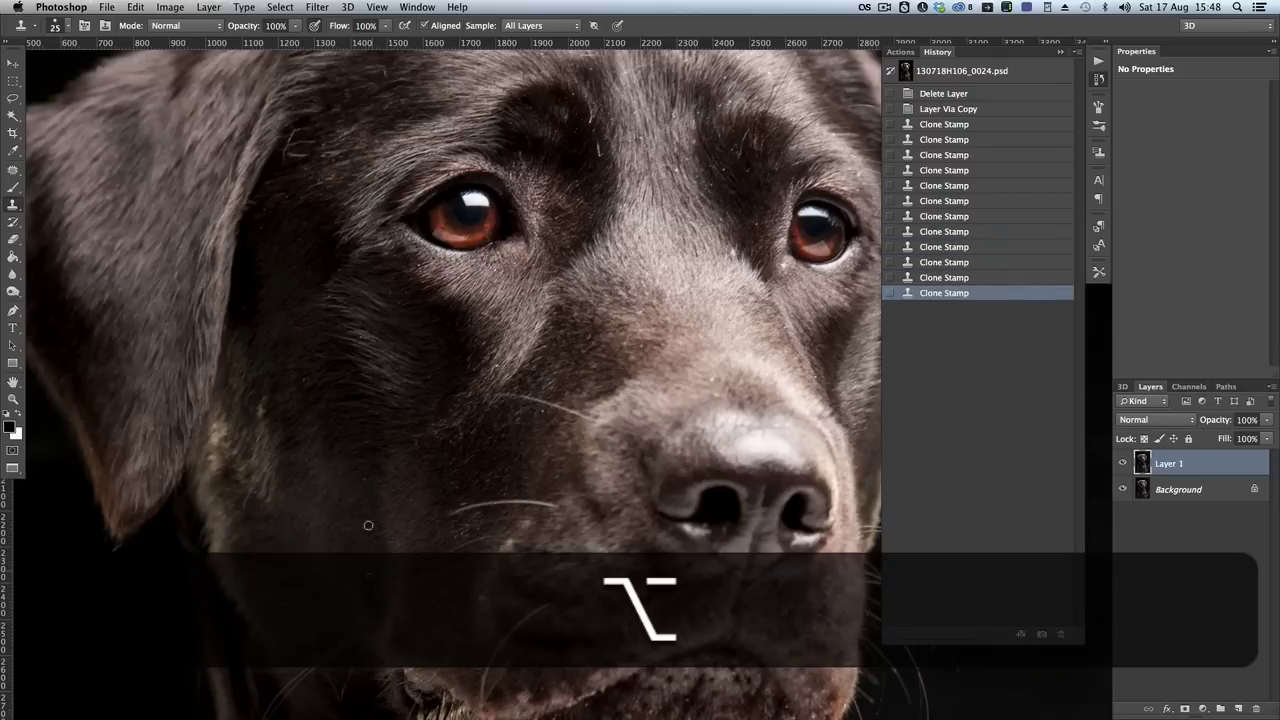
click(363, 480)
click(713, 384)
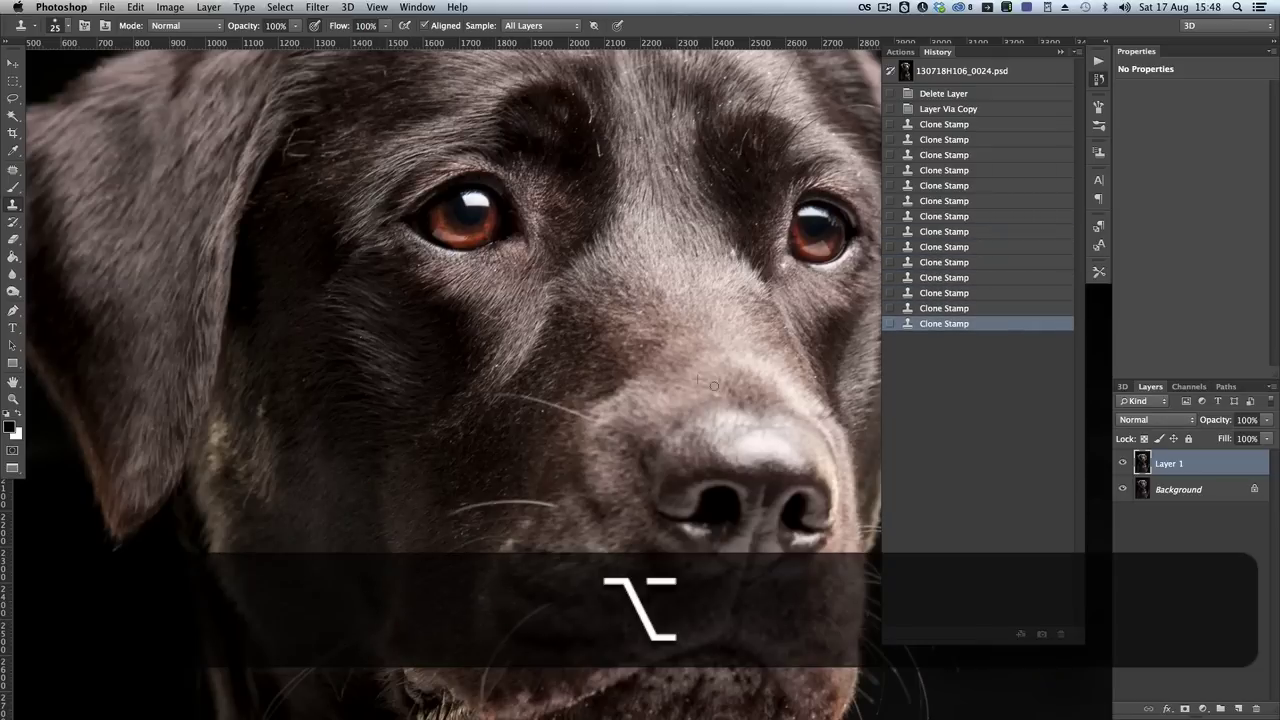
click(723, 365)
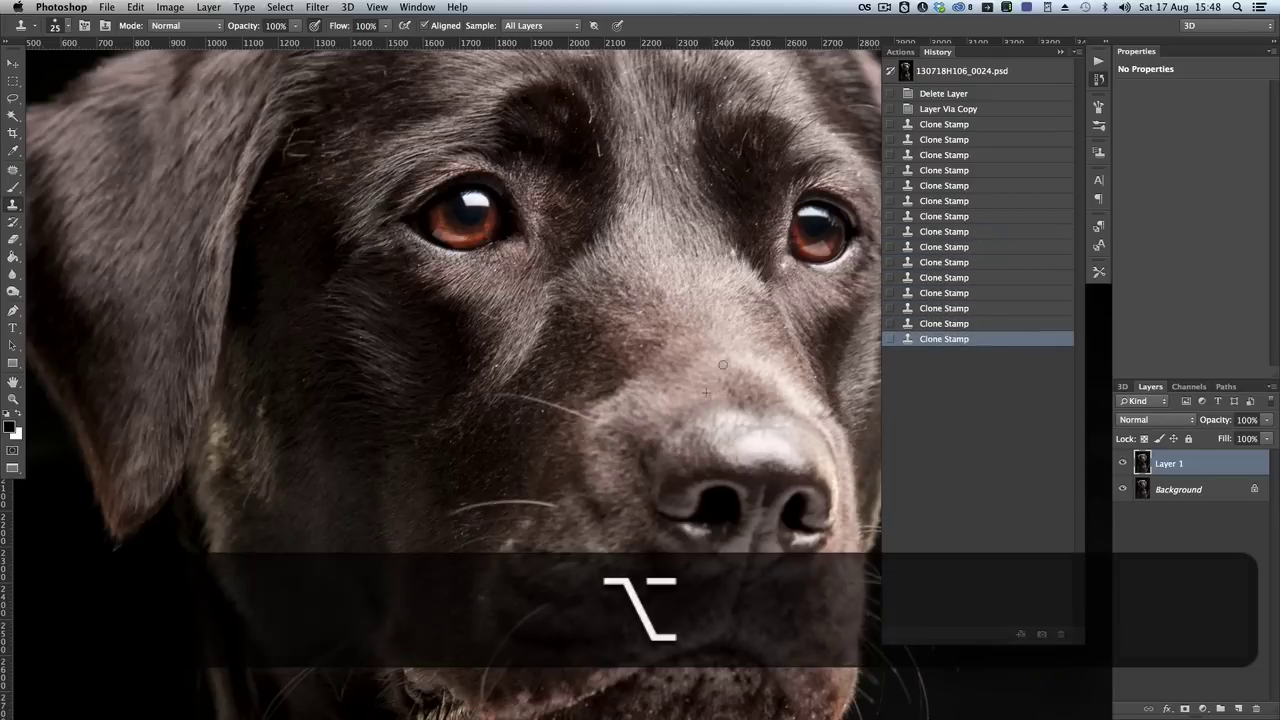
Clone away the forehead specks, then step back the last stroke.
click(596, 150)
click(591, 125)
click(598, 140)
click(586, 128)
click(579, 108)
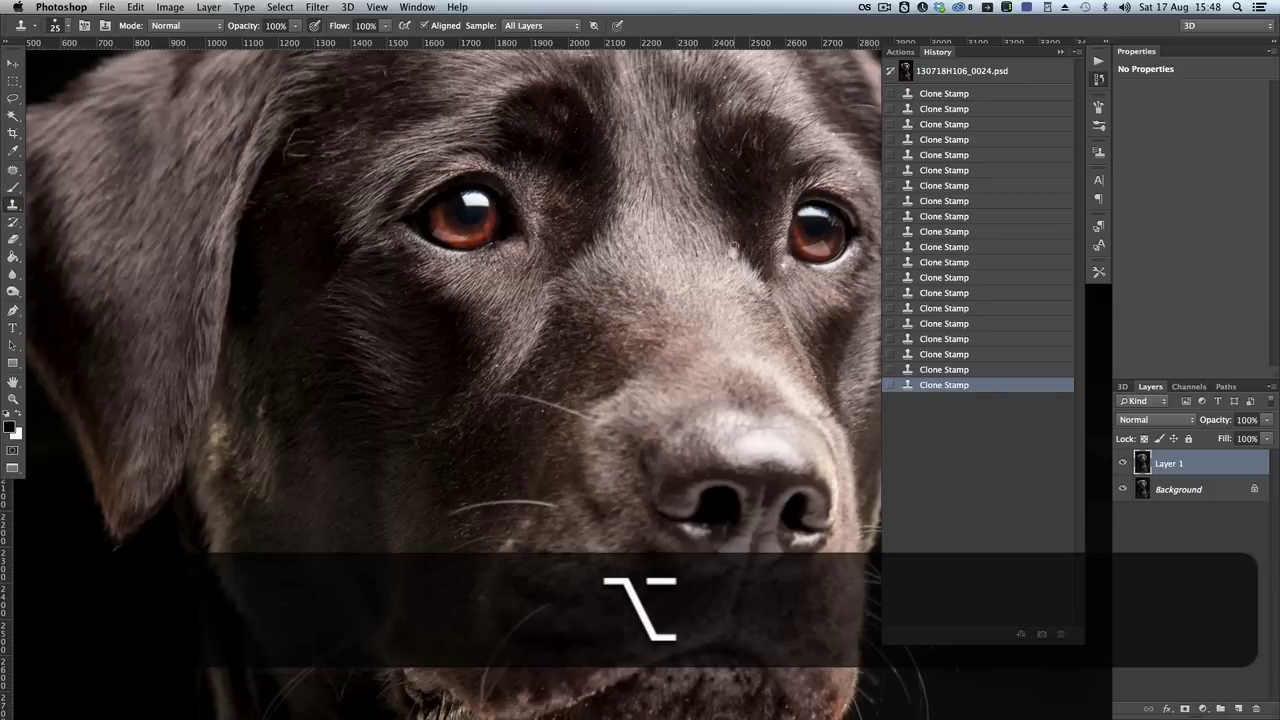
key(alt+super+z)
scroll(746, 195, up, 5)
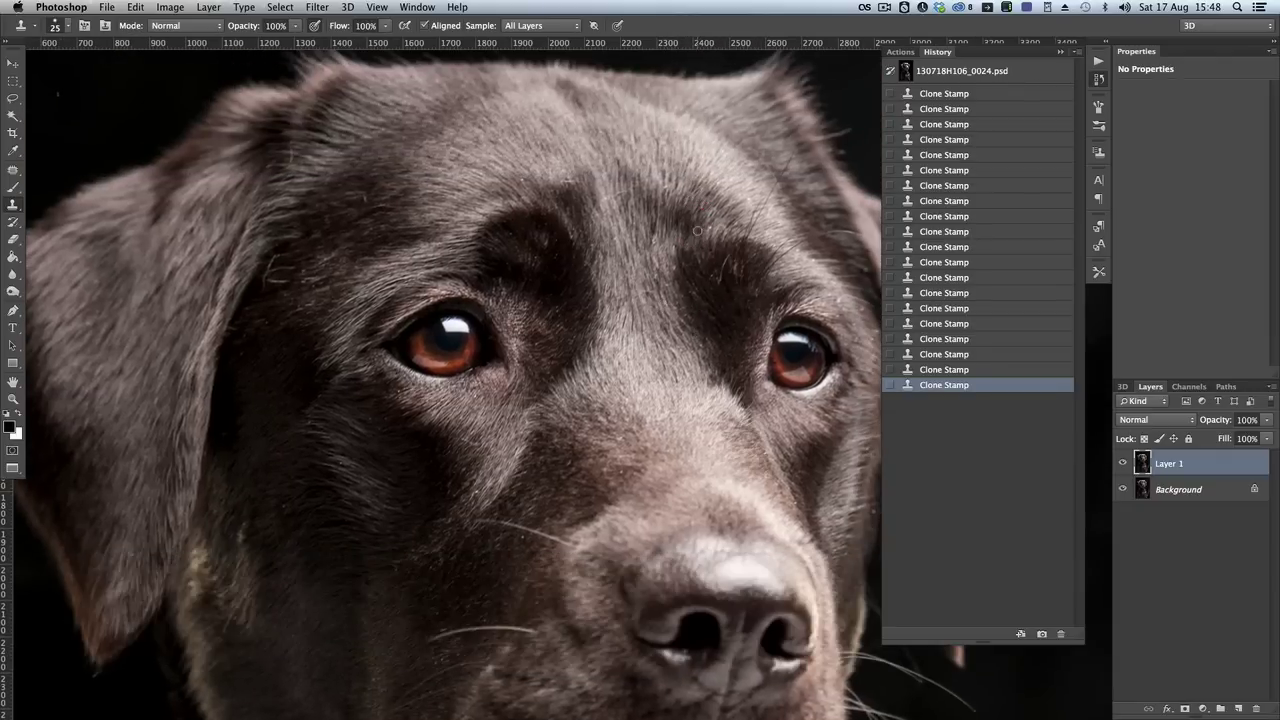
alt+click(707, 237)
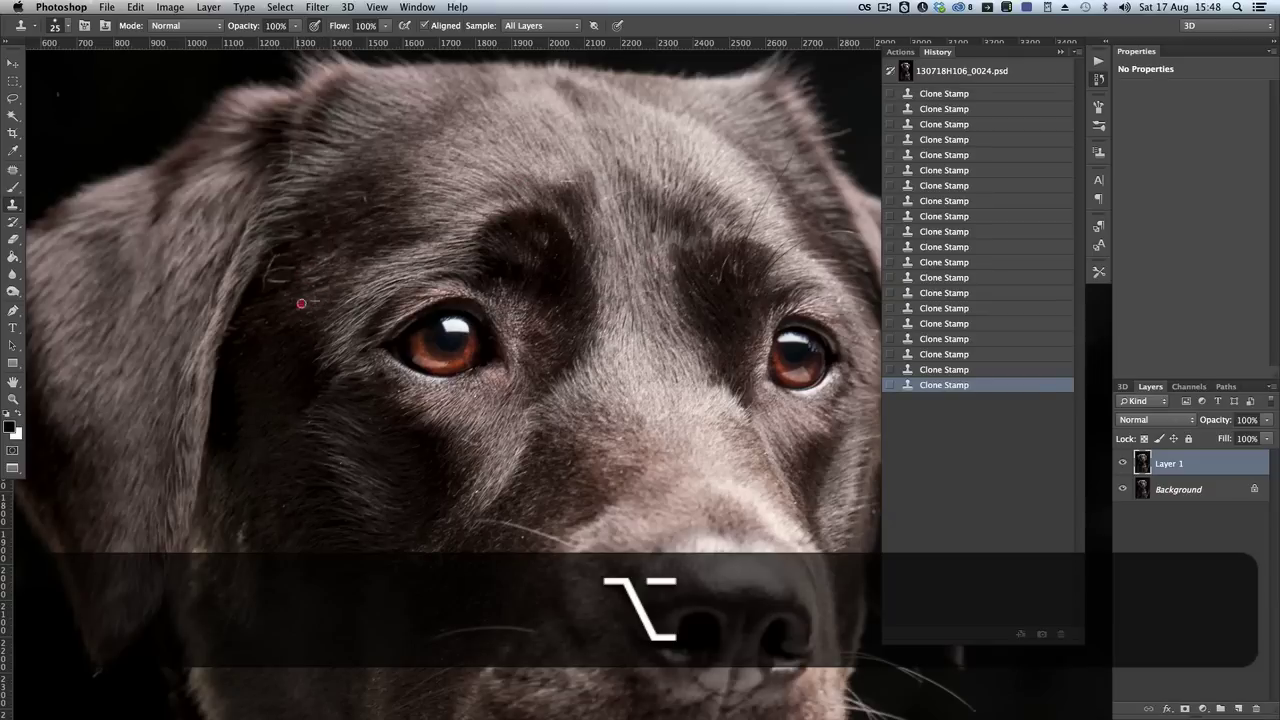
alt+click(267, 323)
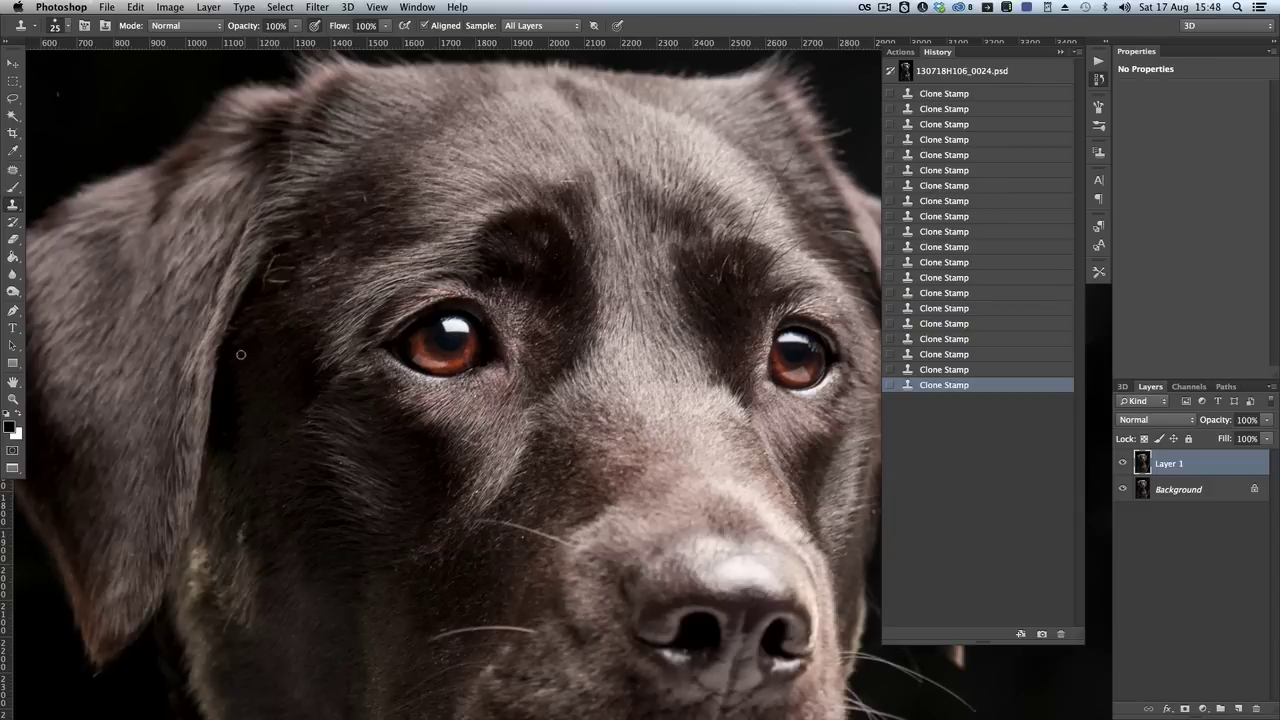
key(alt)
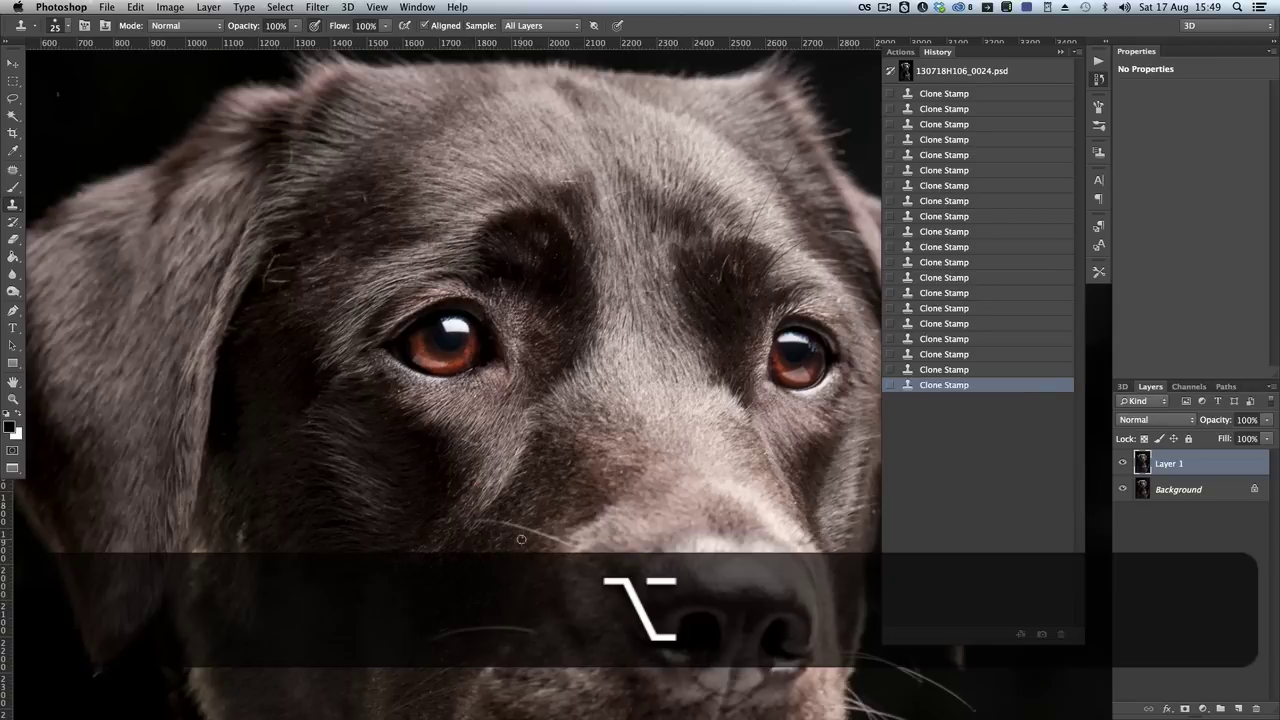
scroll(470, 510, down, 5)
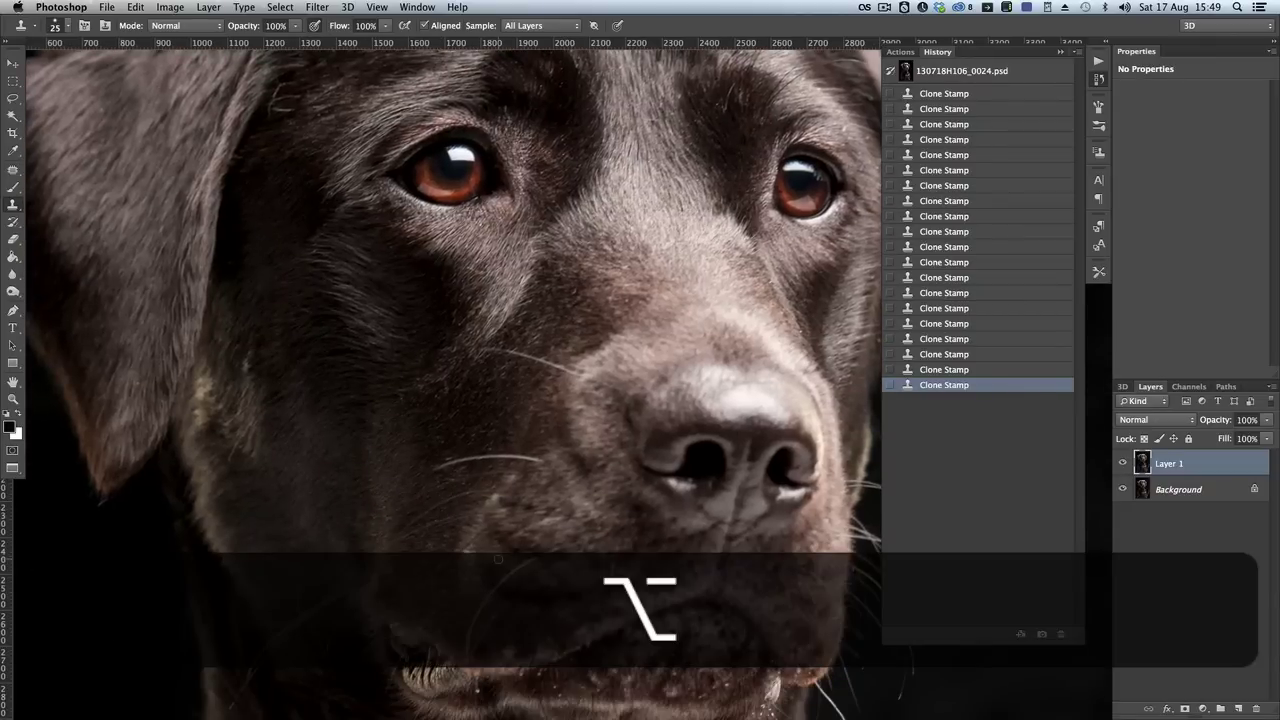
scroll(533, 626, down, 5)
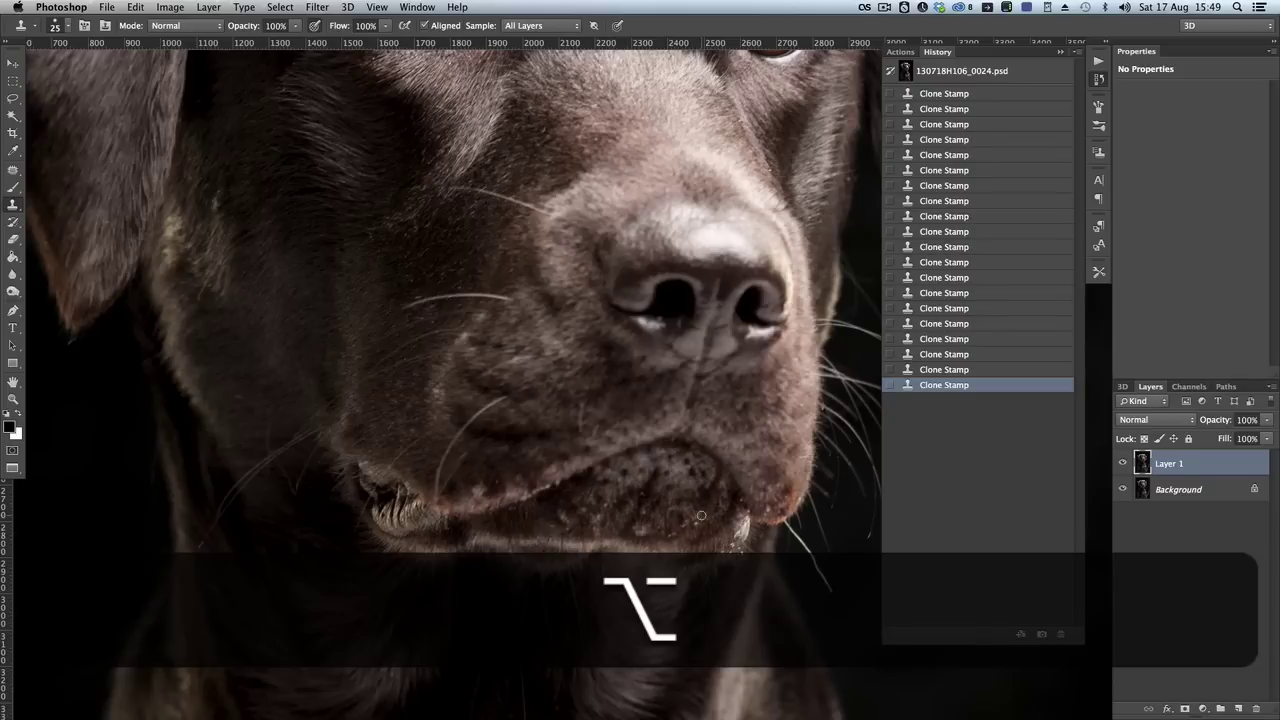
alt+click(674, 536)
scroll(680, 520, down, 3)
scroll(680, 520, right, 1)
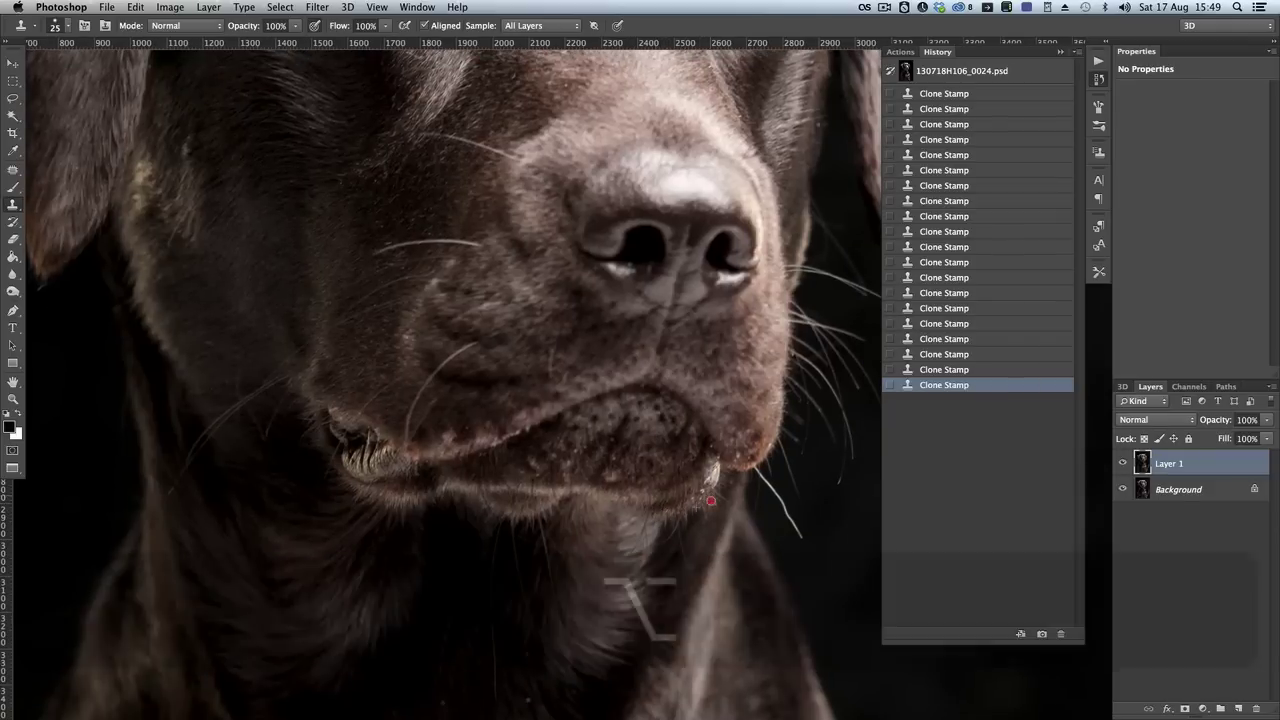
click(708, 497)
key(alt)
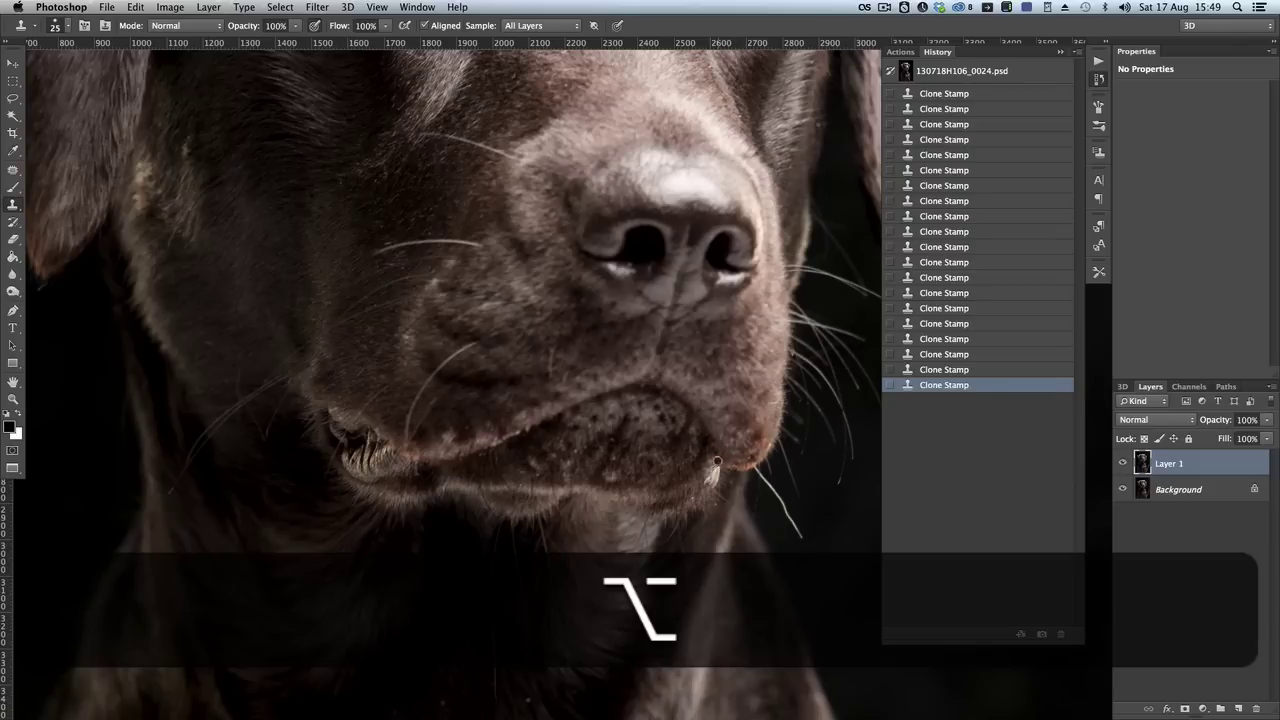
key(alt)
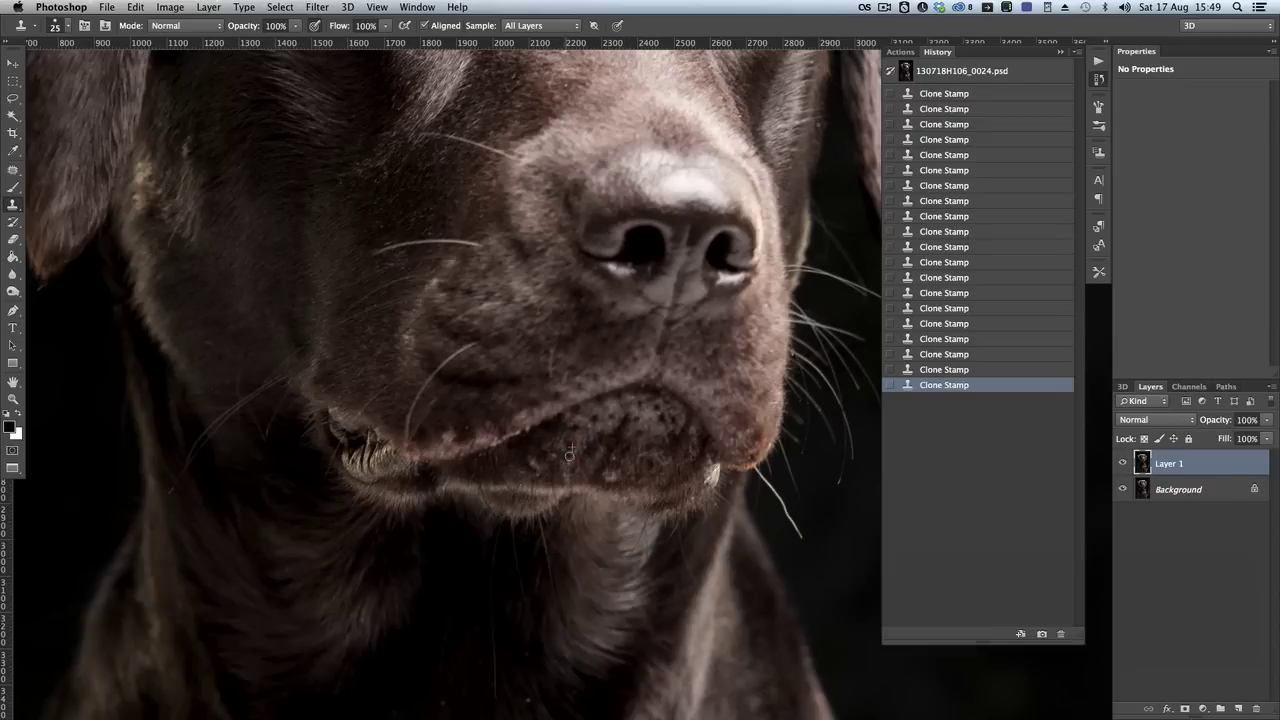
key(alt)
Clone-stamp the specks around the muzzle and chin, sampling from the whisker area.
scroll(500, 423, down, 5)
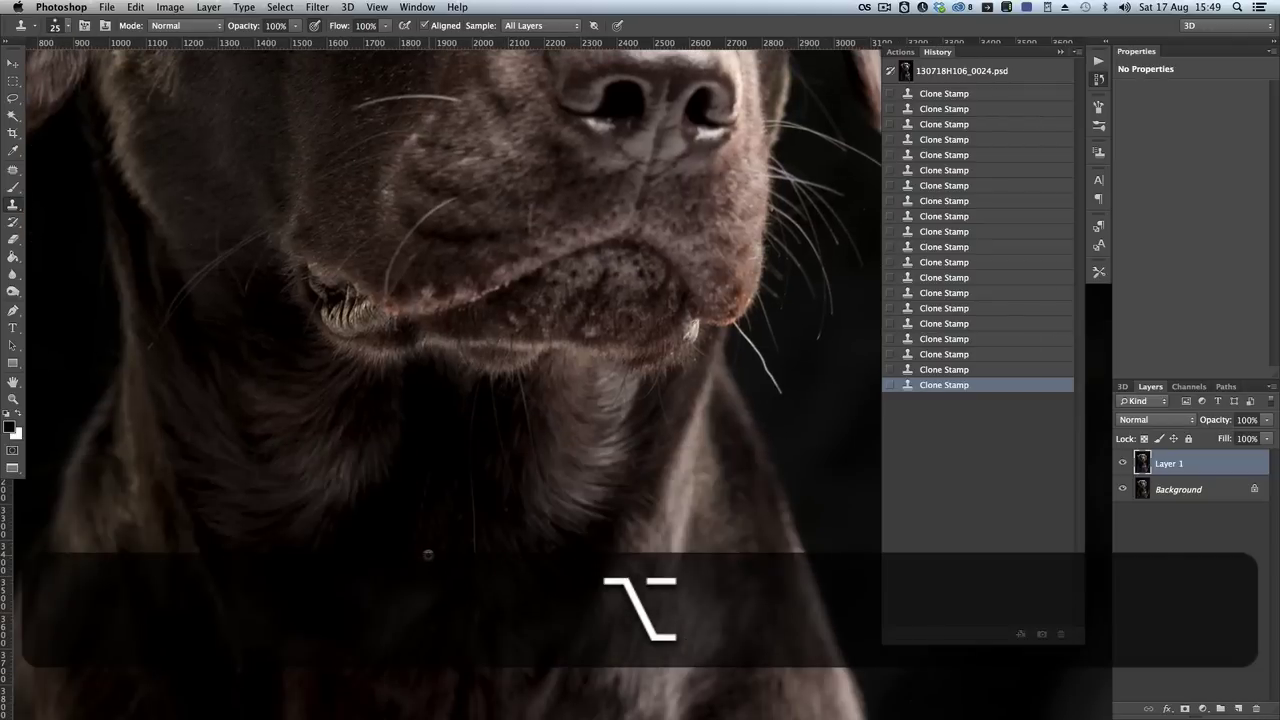
key(alt)
scroll(790, 280, up, 4)
scroll(790, 280, right, 2)
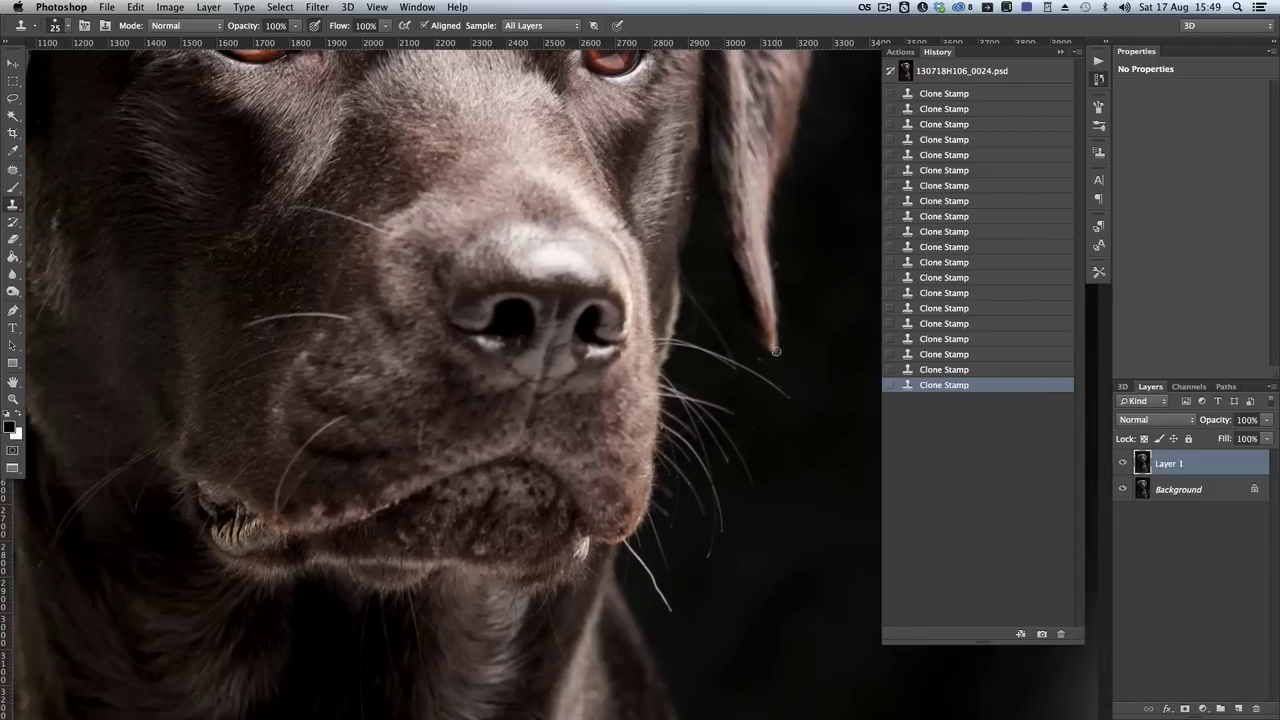
alt+click(730, 514)
scroll(487, 541, down, 1)
scroll(487, 541, left, 1)
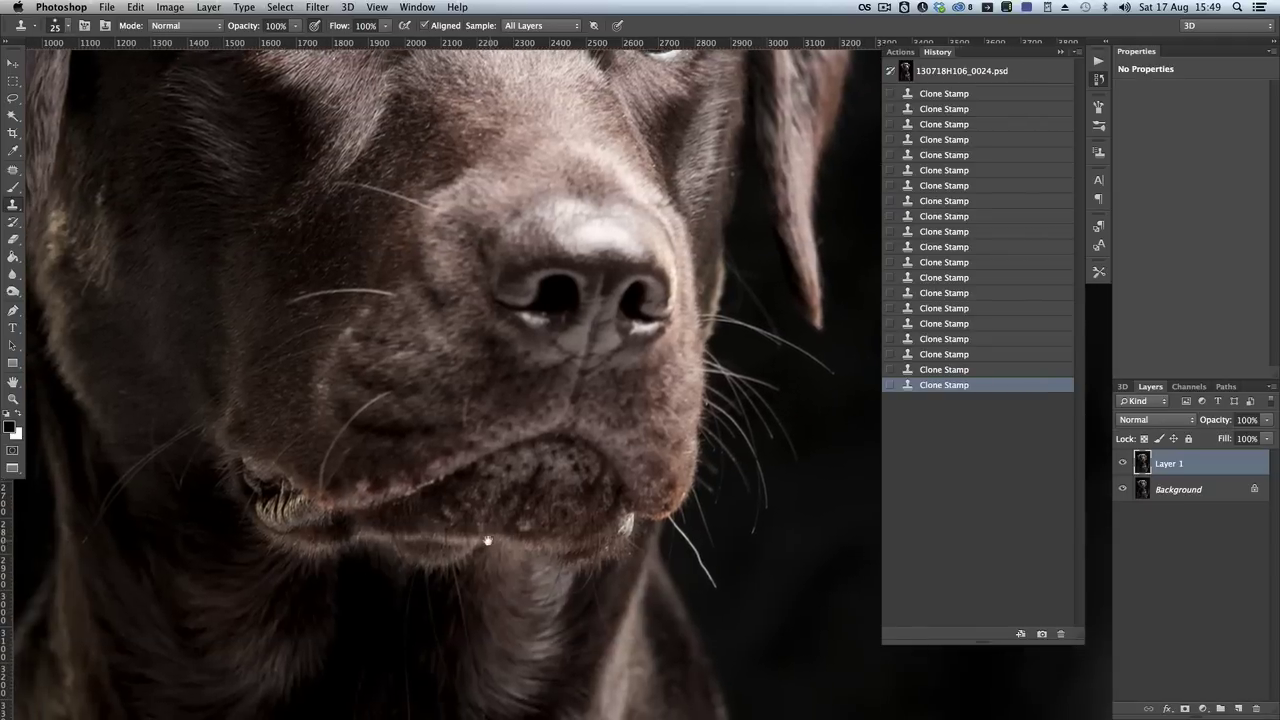
key(alt)
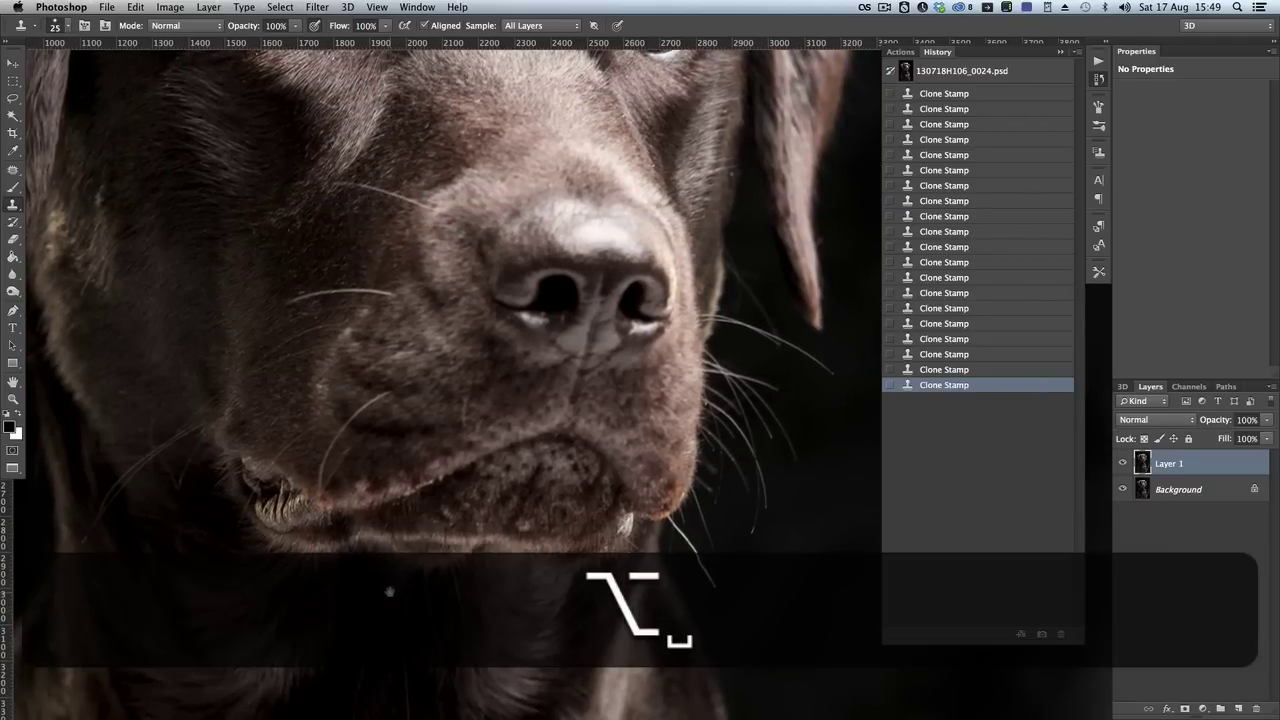
scroll(389, 591, down, 3)
scroll(389, 591, left, 4)
scroll(403, 449, up, 9)
scroll(497, 409, right, 2)
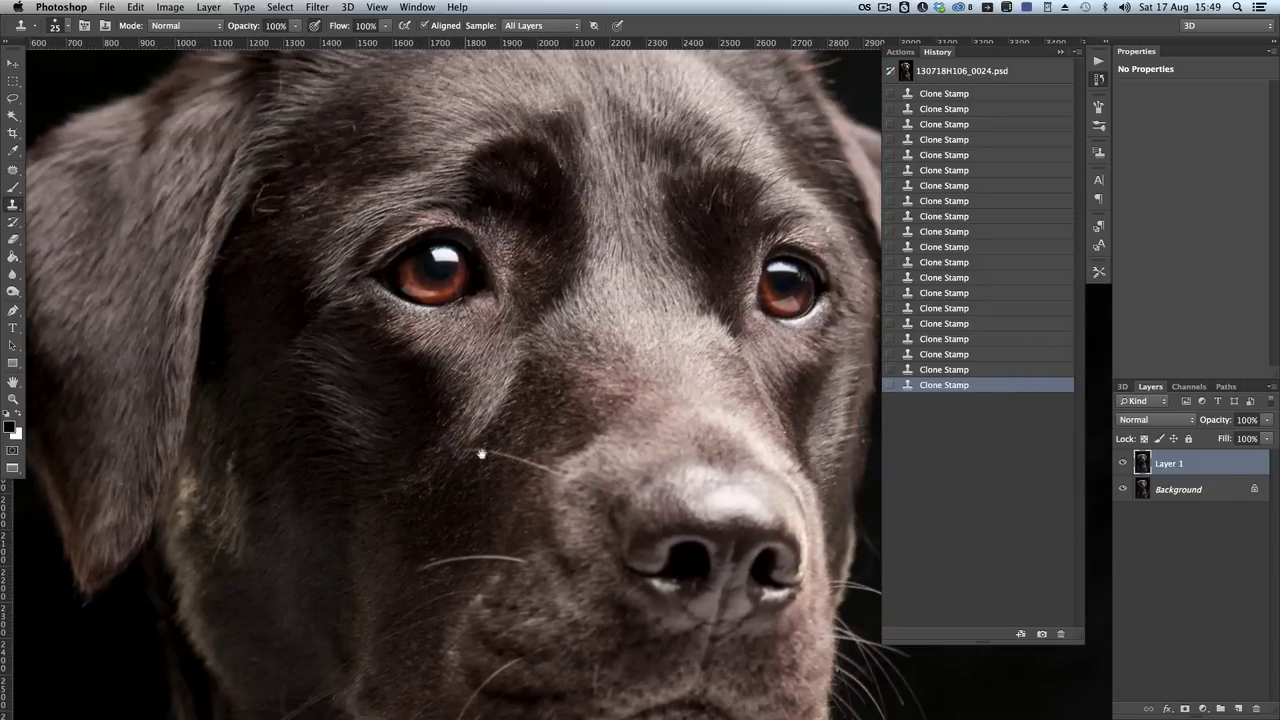
scroll(481, 455, up, 3)
scroll(481, 455, right, 1)
Retouch the forehead, comparing with and without the last stroke, then fit the image on screen.
key(alt)
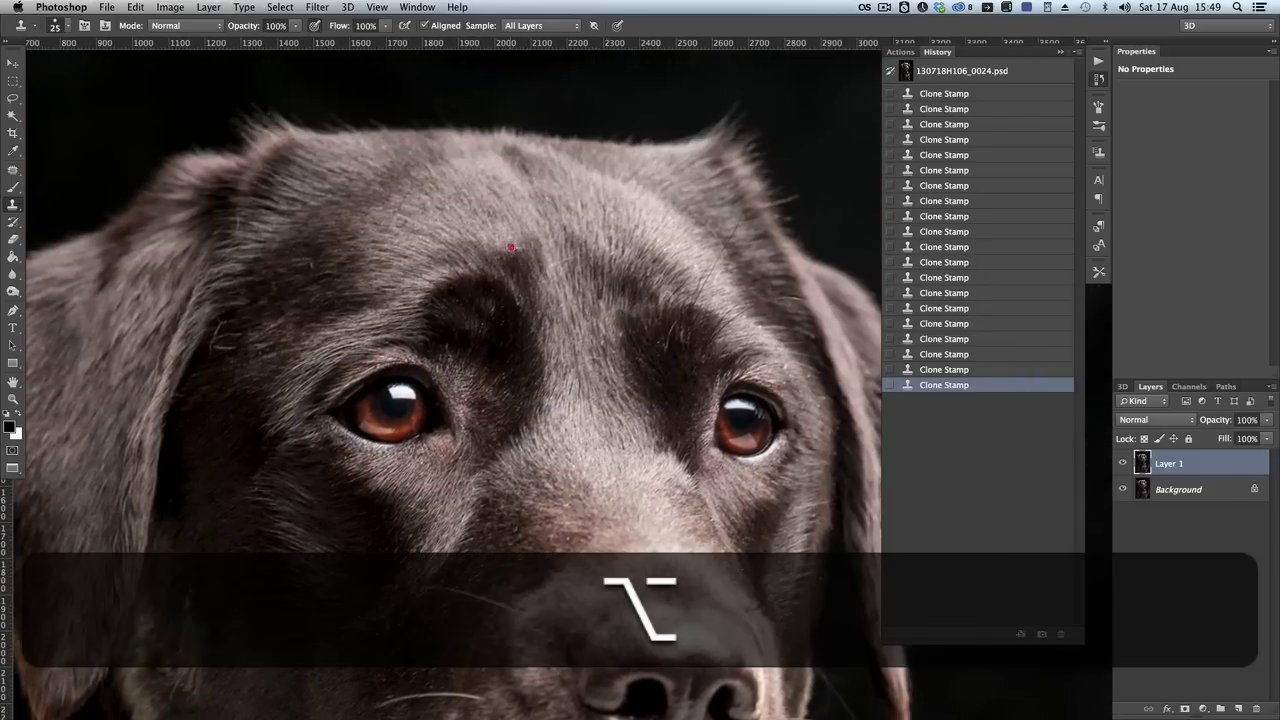
key(super+z)
key(alt+super+z)
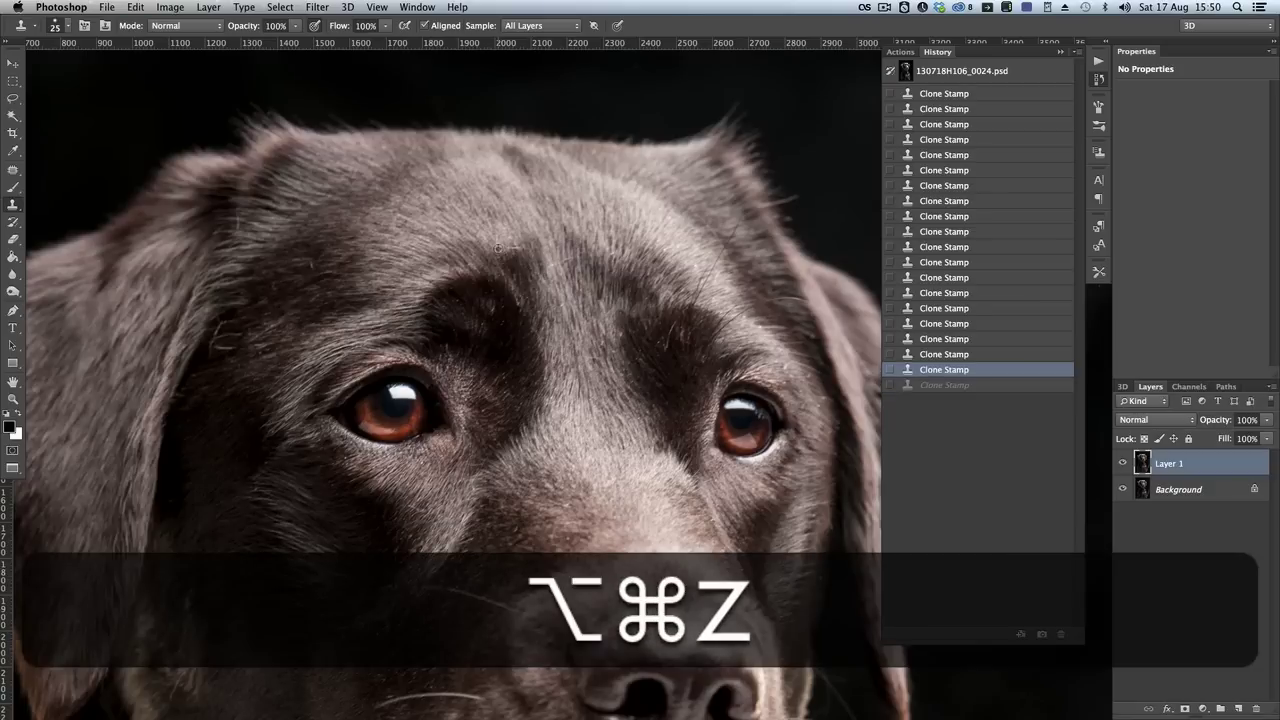
key(super+z)
key(super+z)
key(super+z)
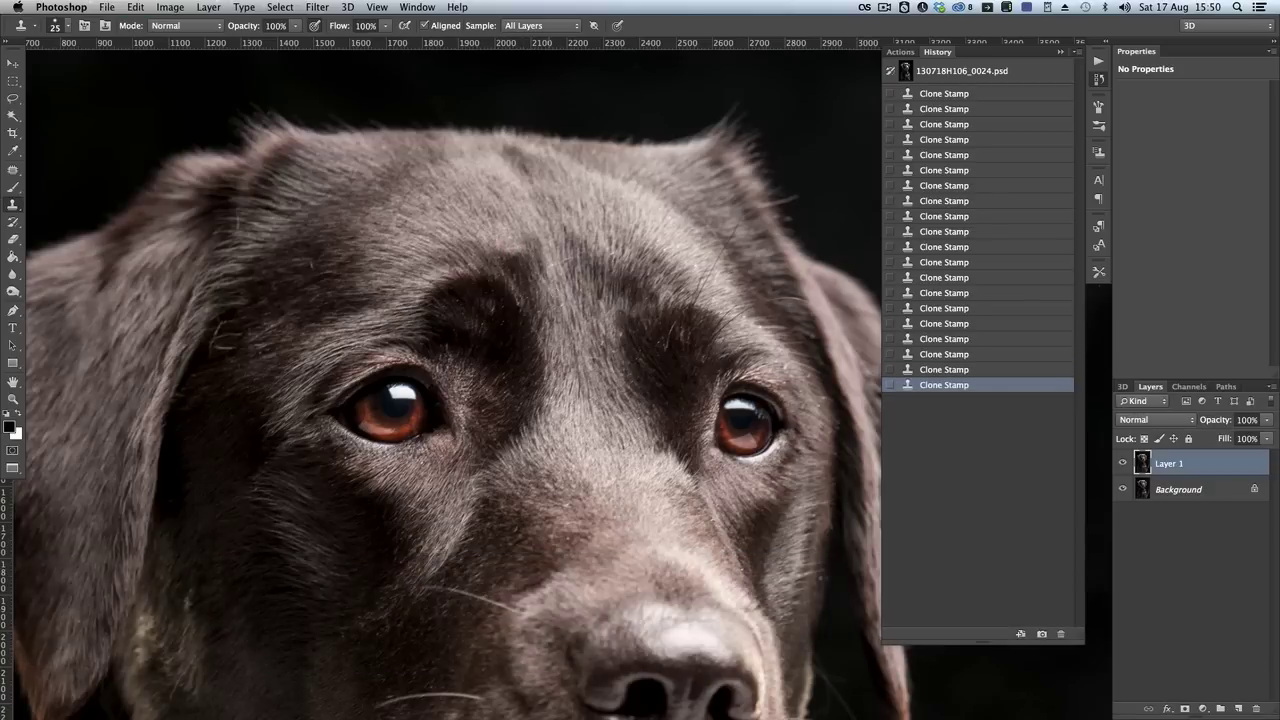
key(alt)
key(alt)
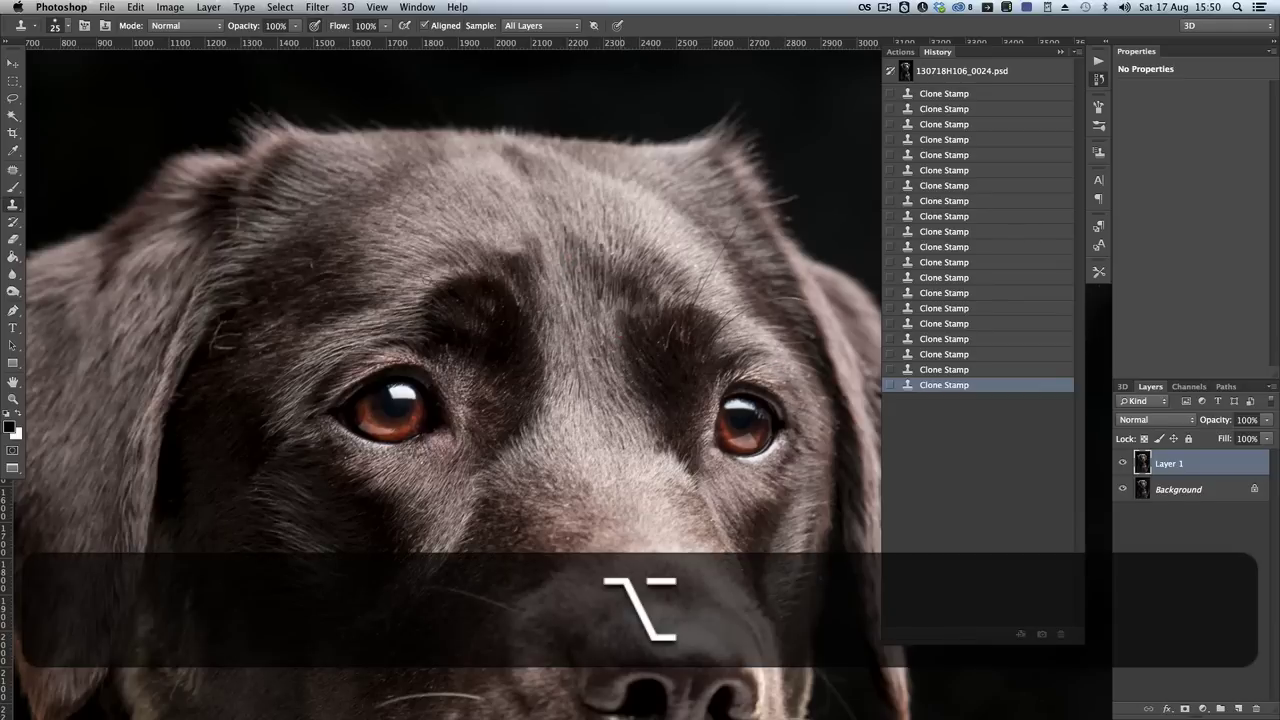
key(alt)
scroll(285, 471, down, 15)
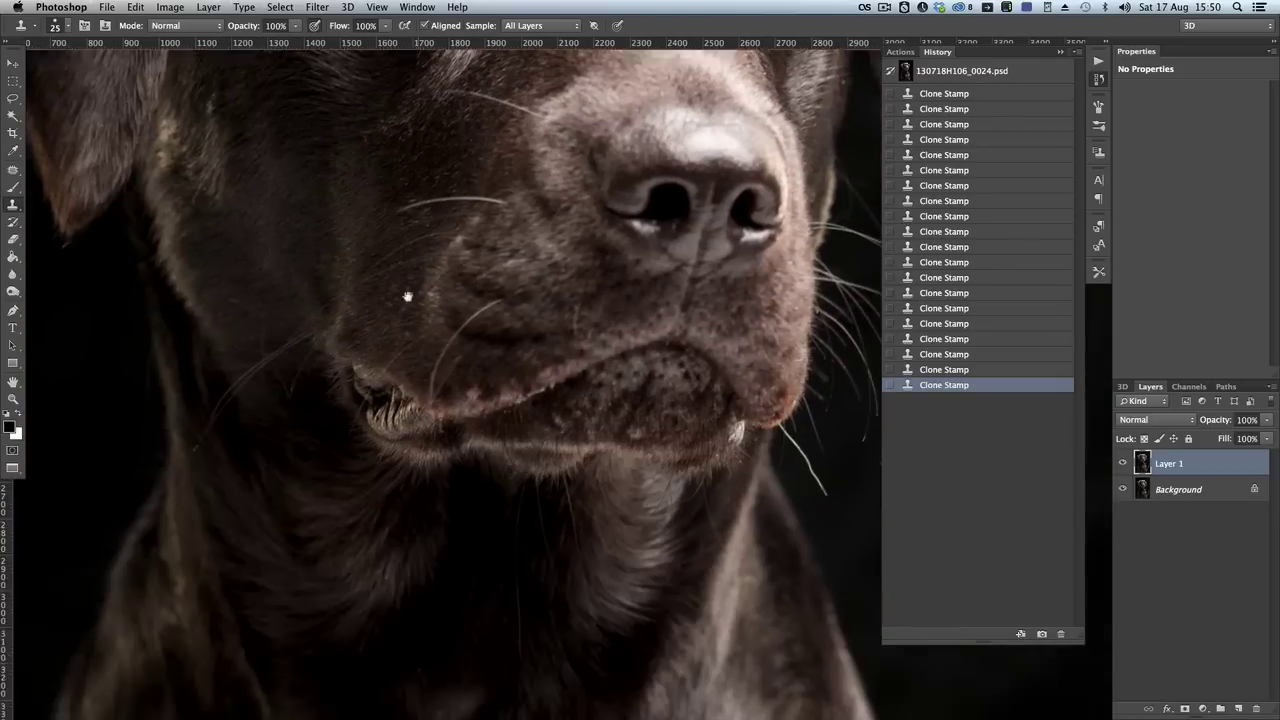
scroll(465, 375, down, 5)
key(super+0)
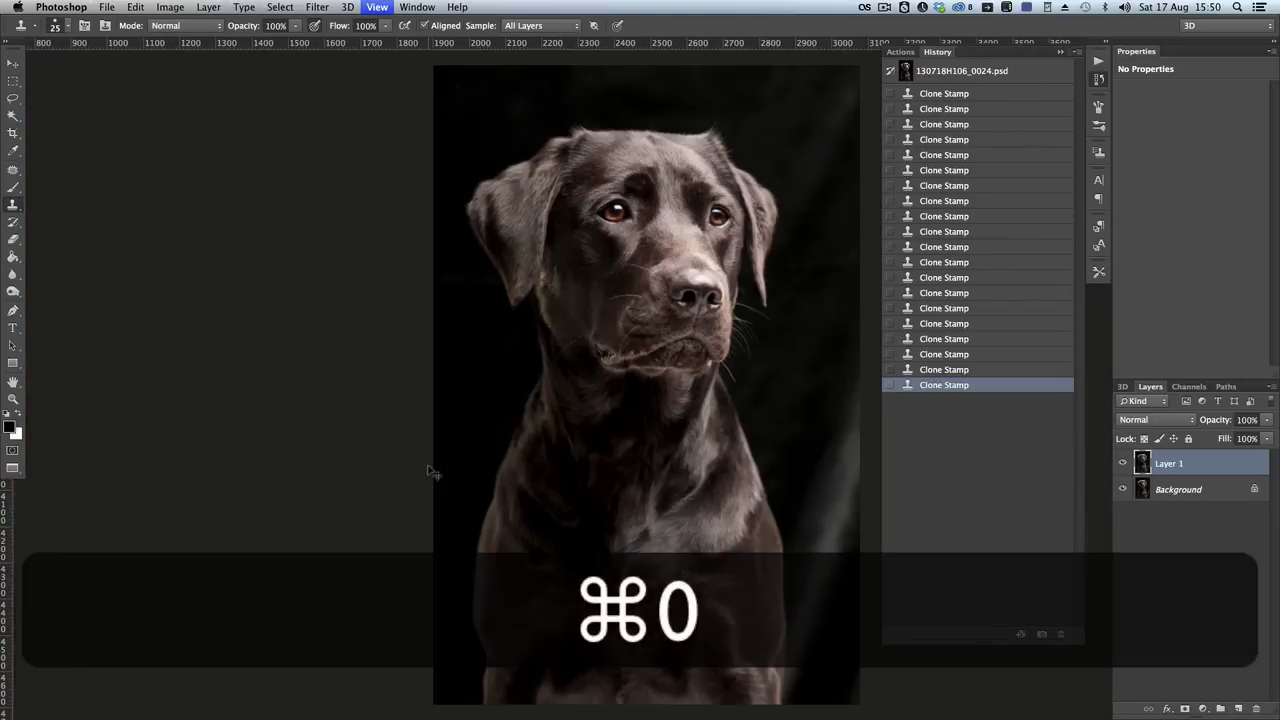
Duplicate Layer 1 as Layer 1 copy and lasso-trace around the dog's silhouette.
key(super+minus)
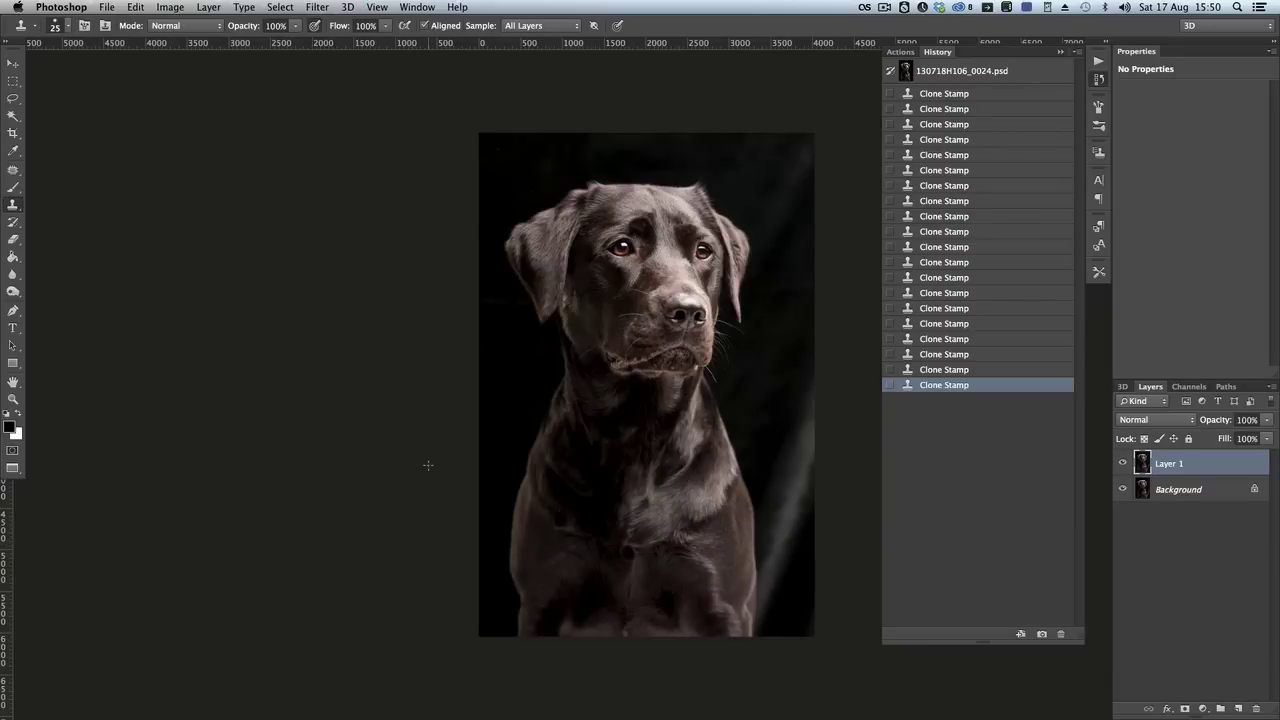
key(super+j)
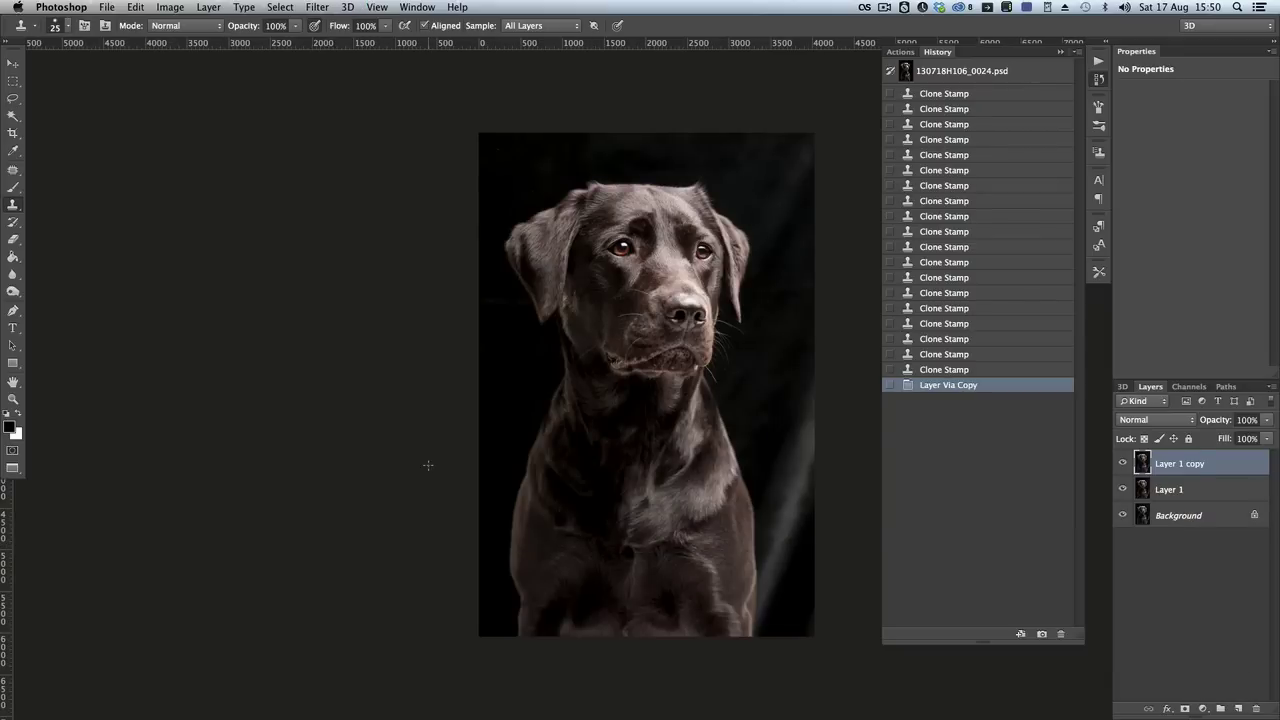
key(l)
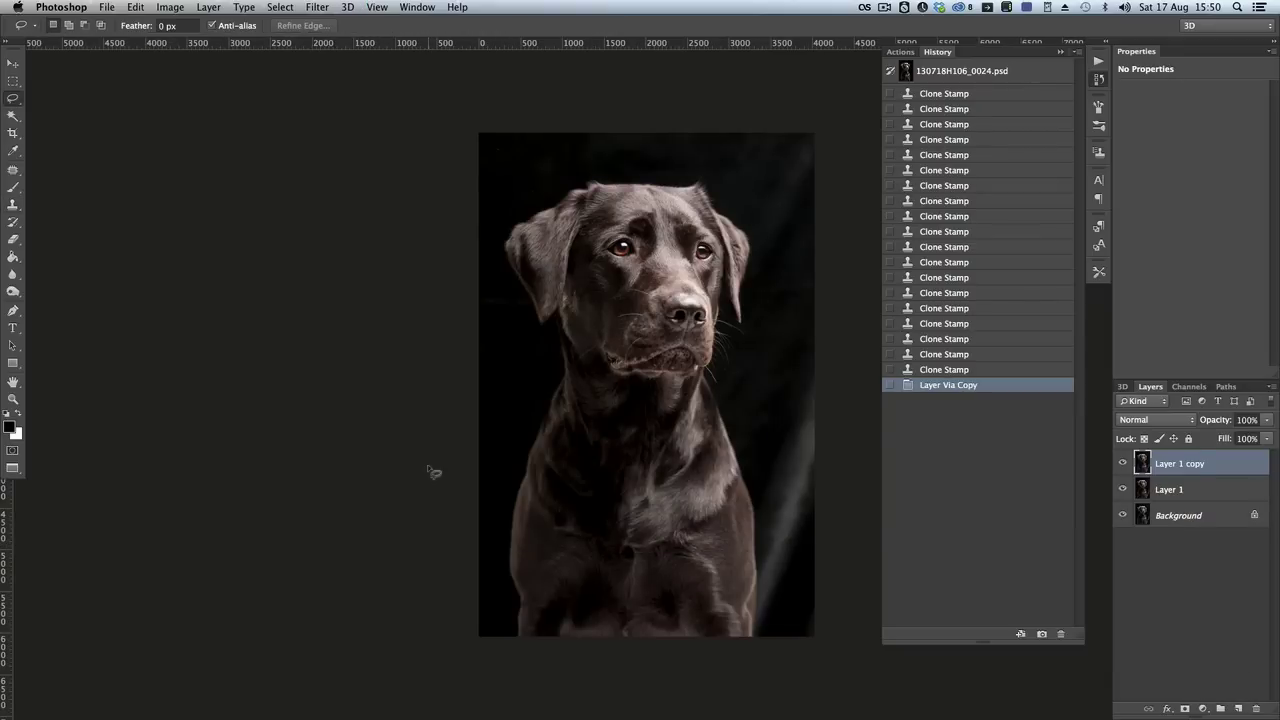
mouse_move(514, 648)
mouse_down()
mouse_move(509, 510)
mouse_move(550, 360)
mouse_move(548, 326)
mouse_move(497, 265)
mouse_move(503, 223)
mouse_move(592, 176)
mouse_move(695, 180)
mouse_move(748, 228)
mouse_move(760, 274)
mouse_move(756, 336)
mouse_move(720, 383)
mouse_move(757, 491)
mouse_move(765, 615)
mouse_move(747, 663)
mouse_up()
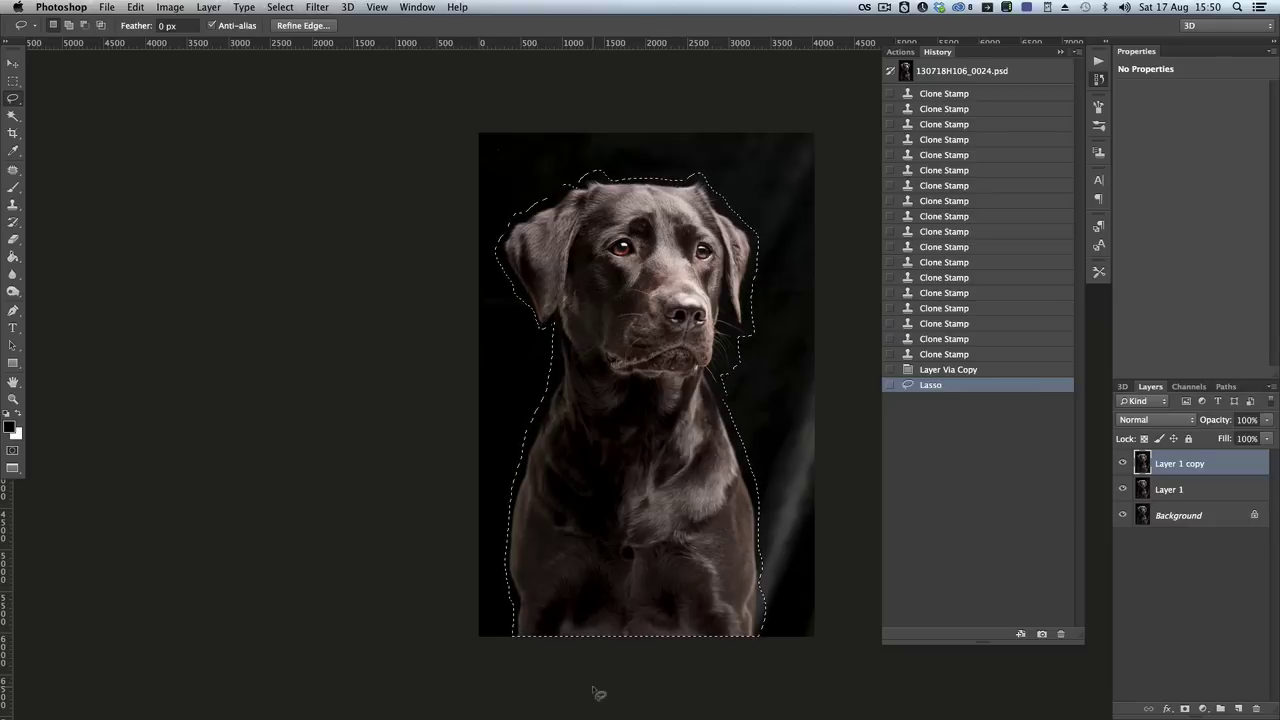
Invert the selection, fill the background with Black at 100%, and deselect.
key(shift+super+i)
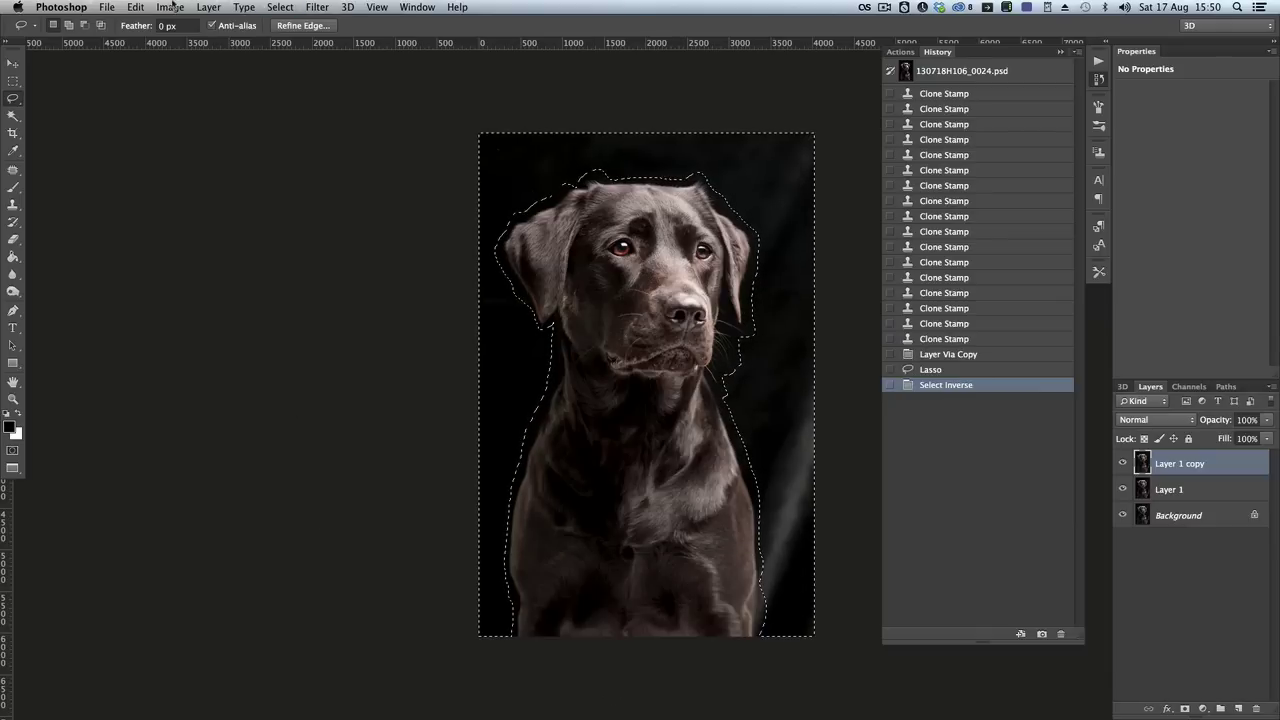
click(135, 7)
click(150, 229)
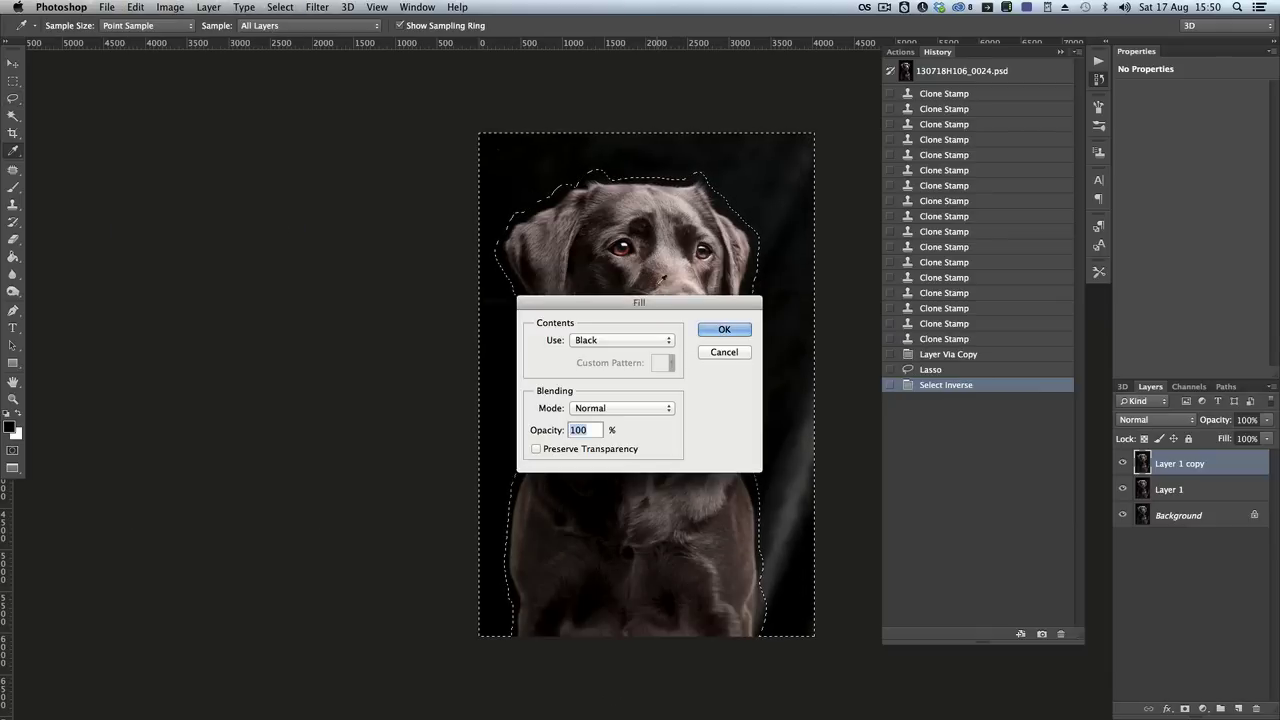
click(724, 330)
key(super+d)
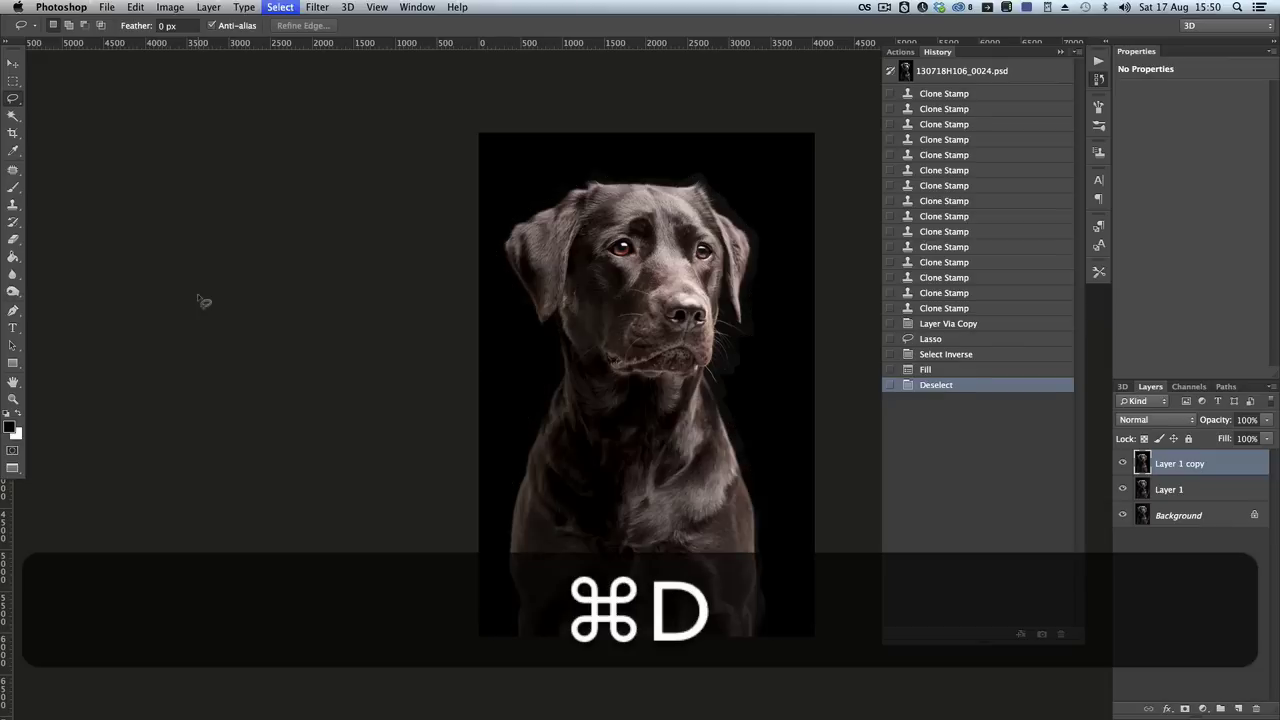
Set the Burn tool to the Shadows range with a smaller brush, zoomed on the chest.
key(o)
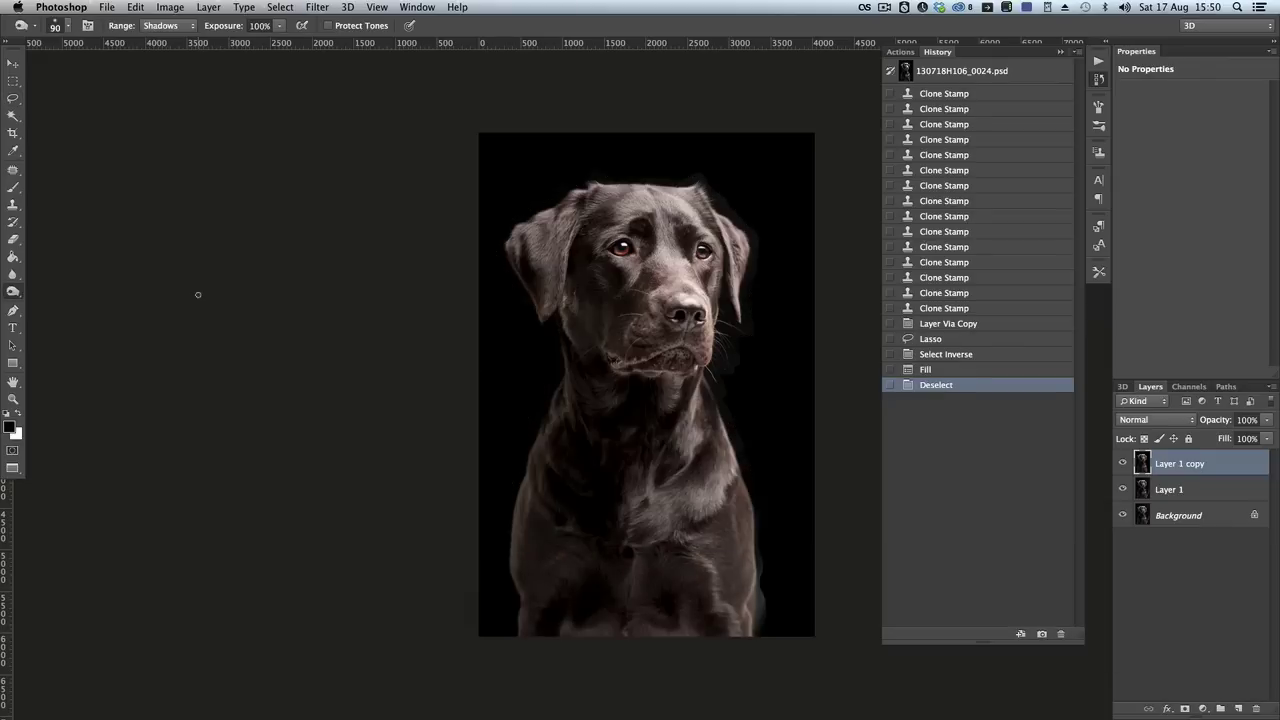
click(155, 25)
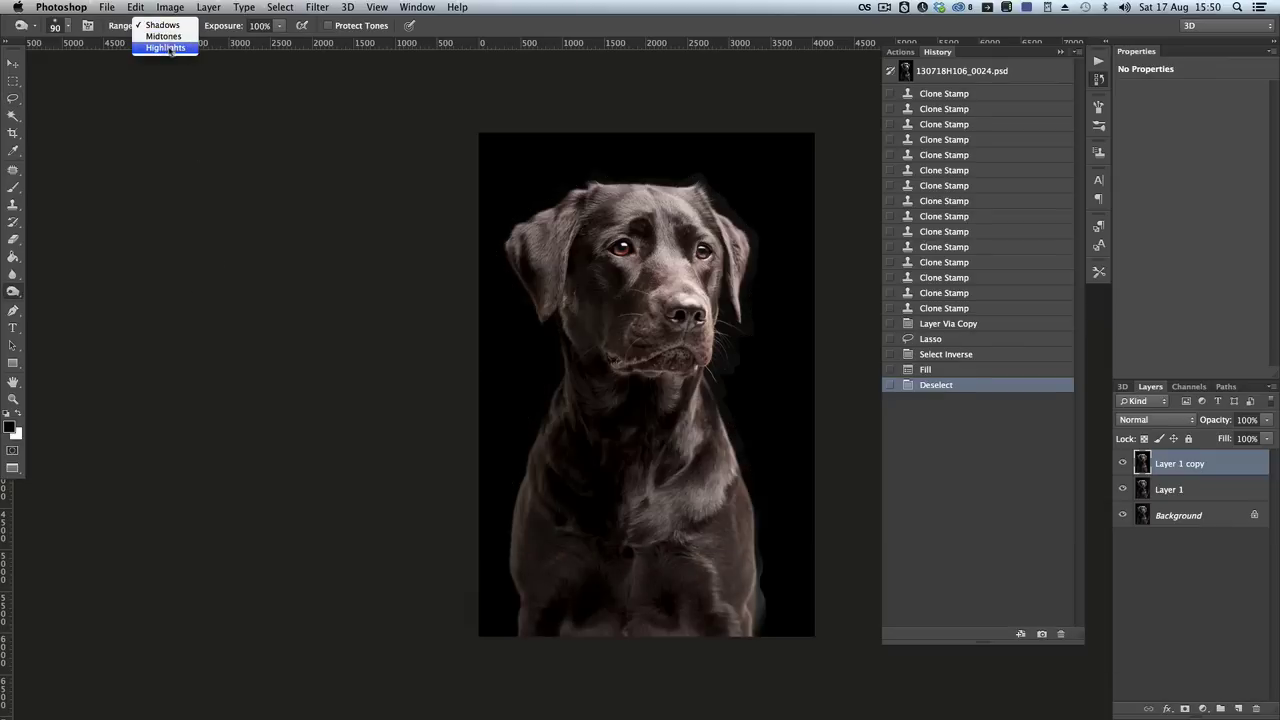
click(162, 25)
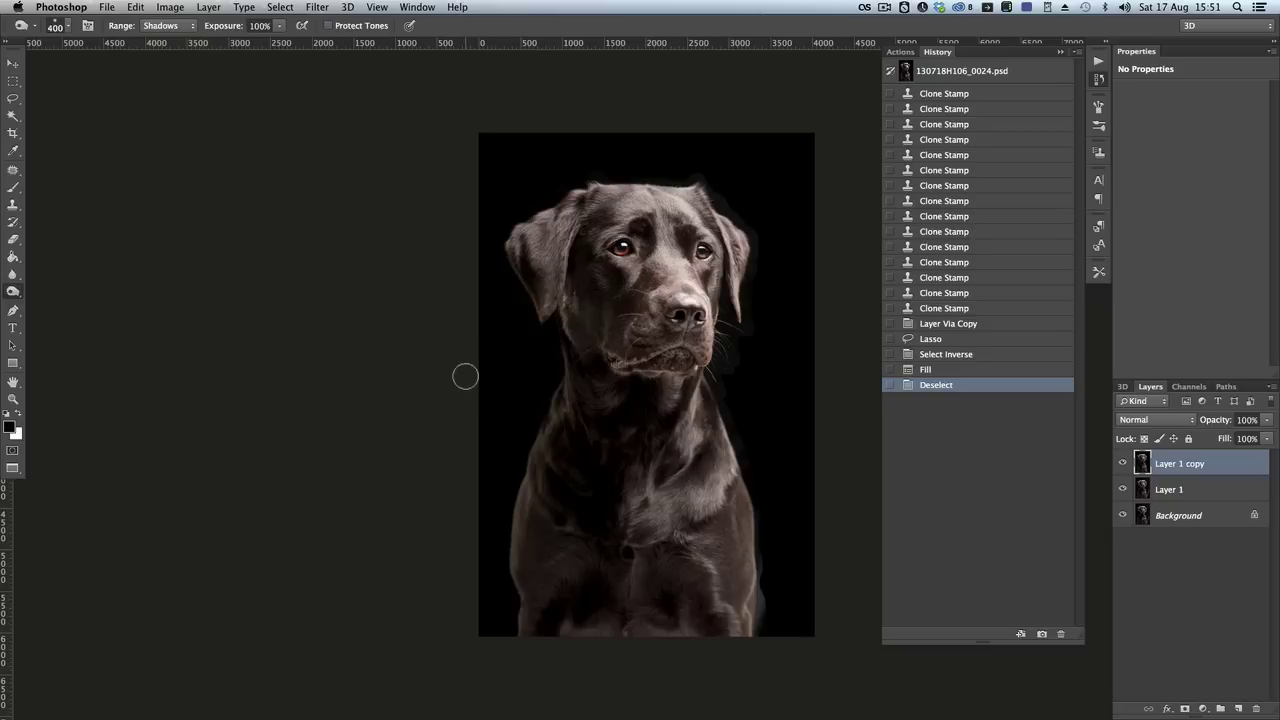
super+click(806, 617)
key(bracketleft)
key(bracketleft)
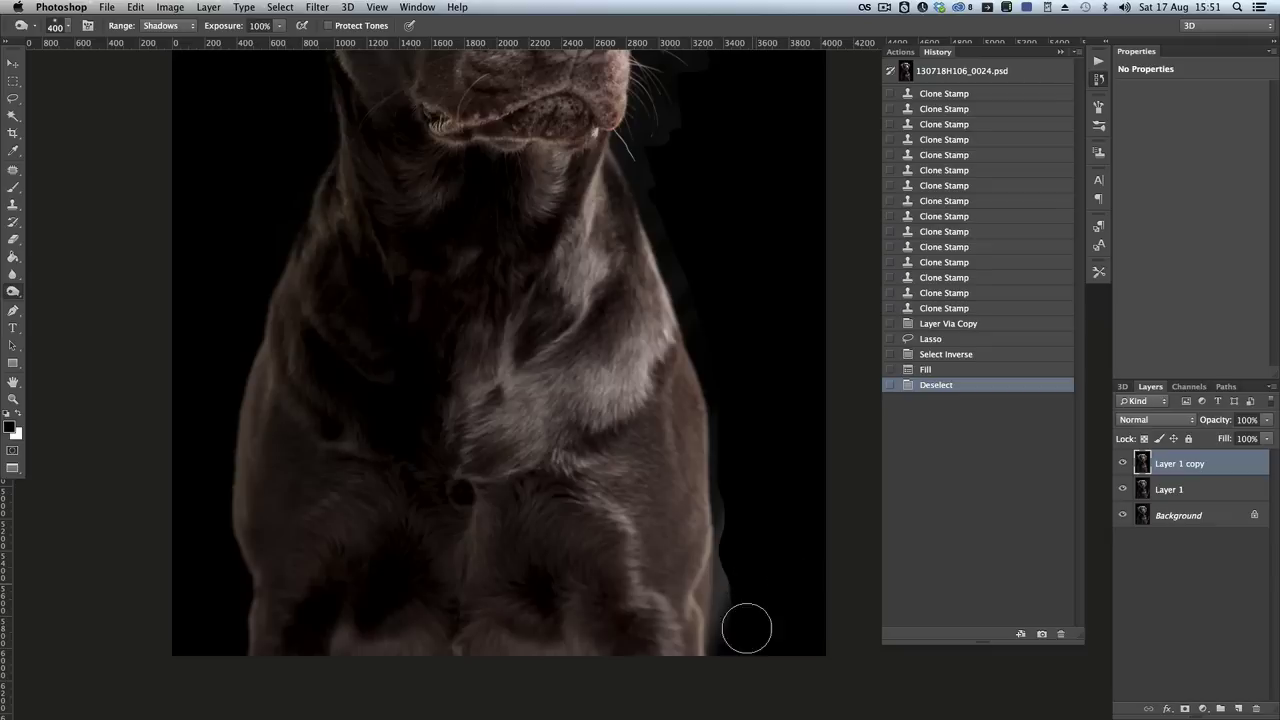
Burn the halos along the right chest, side, jaw, right ear and head top to the left ear.
mouse_move(740, 623)
mouse_down()
mouse_move(734, 431)
mouse_move(671, 203)
mouse_up()
mouse_move(683, 266)
mouse_down()
mouse_move(588, 310)
mouse_move(555, 487)
mouse_up()
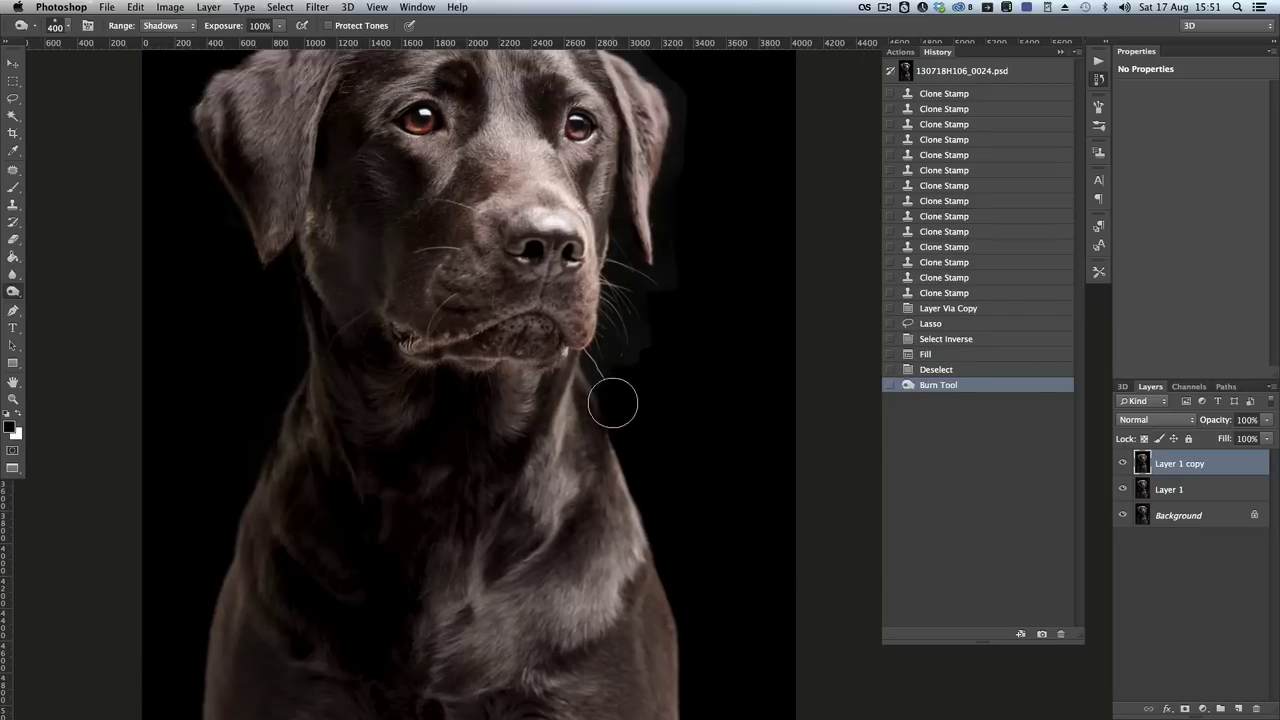
mouse_move(608, 400)
mouse_down()
mouse_move(603, 366)
mouse_move(626, 320)
mouse_move(683, 262)
mouse_up()
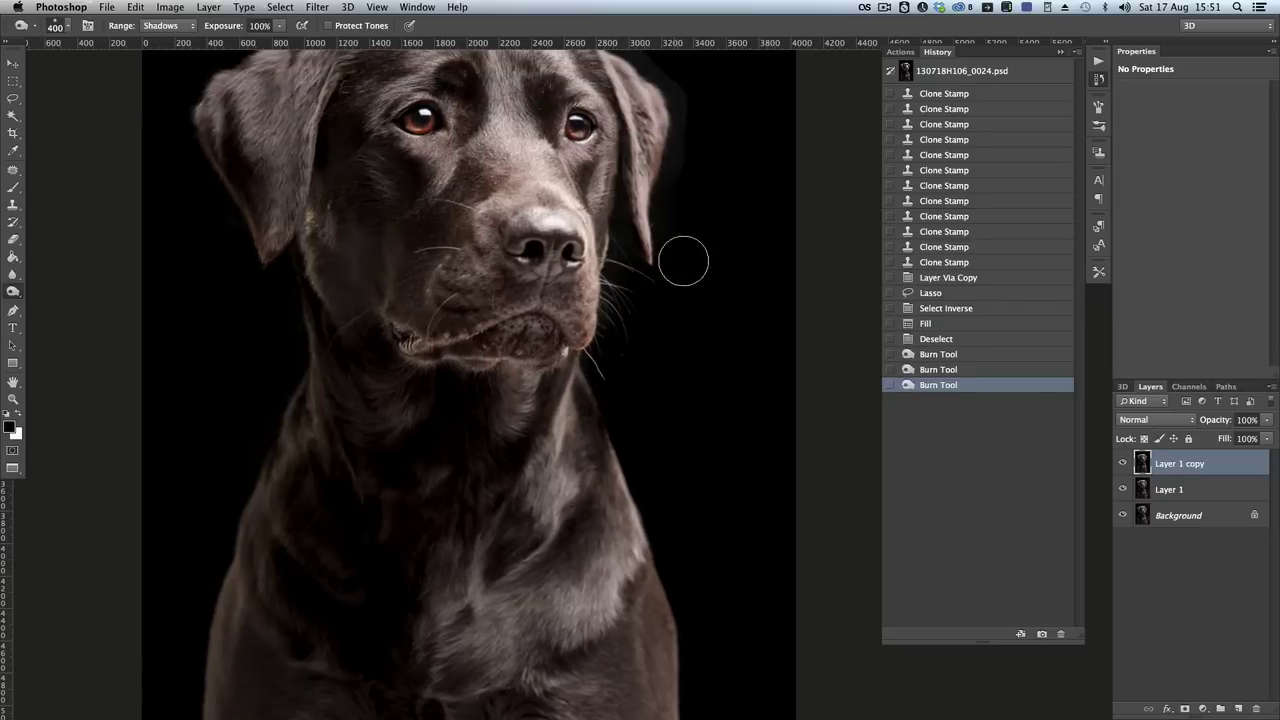
drag(686, 200, 690, 62)
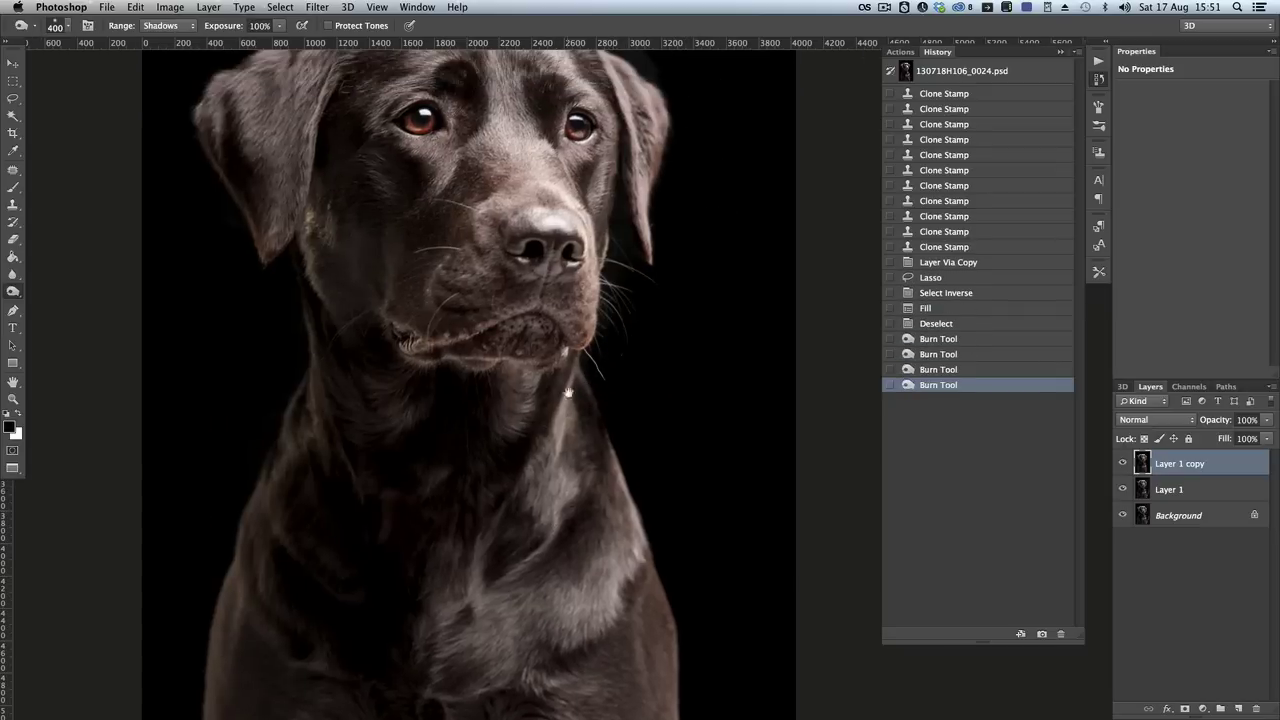
drag(568, 392, 644, 595)
mouse_move(743, 253)
mouse_down()
mouse_move(706, 233)
mouse_move(661, 161)
mouse_move(615, 165)
mouse_move(685, 157)
mouse_move(704, 222)
mouse_move(734, 237)
mouse_up()
mouse_move(544, 168)
mouse_down()
mouse_move(471, 172)
mouse_move(446, 154)
mouse_move(395, 172)
mouse_move(230, 307)
mouse_move(279, 450)
mouse_move(326, 526)
mouse_up()
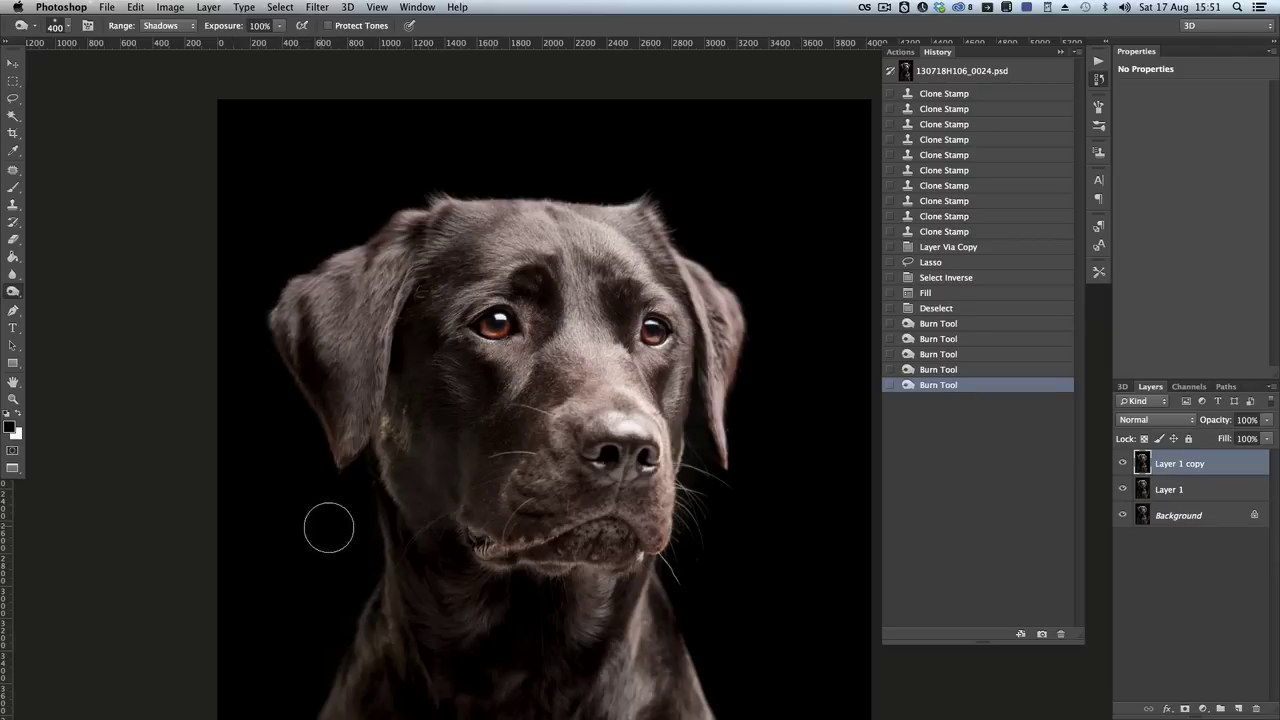
Burn the remaining halos along the lower edges, right chest and whiskers beside the muzzle.
scroll(334, 480, down, 5)
drag(340, 433, 306, 486)
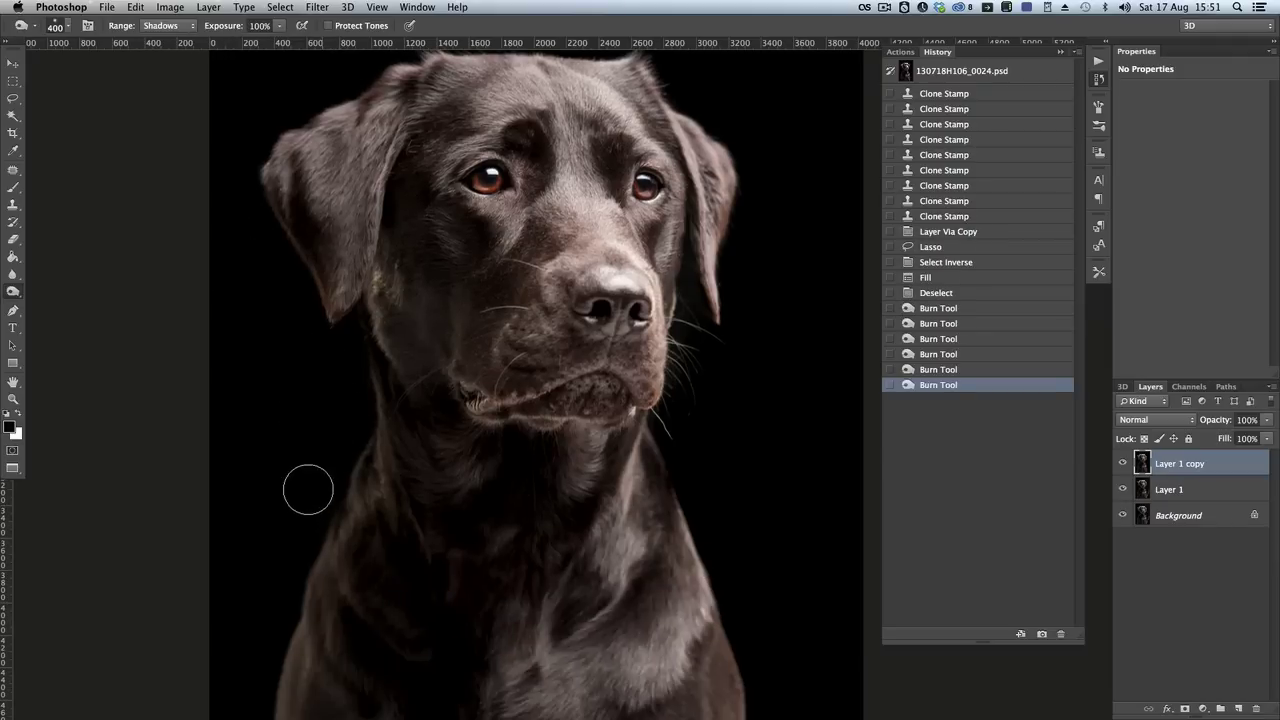
scroll(254, 494, down, 6)
drag(250, 562, 260, 650)
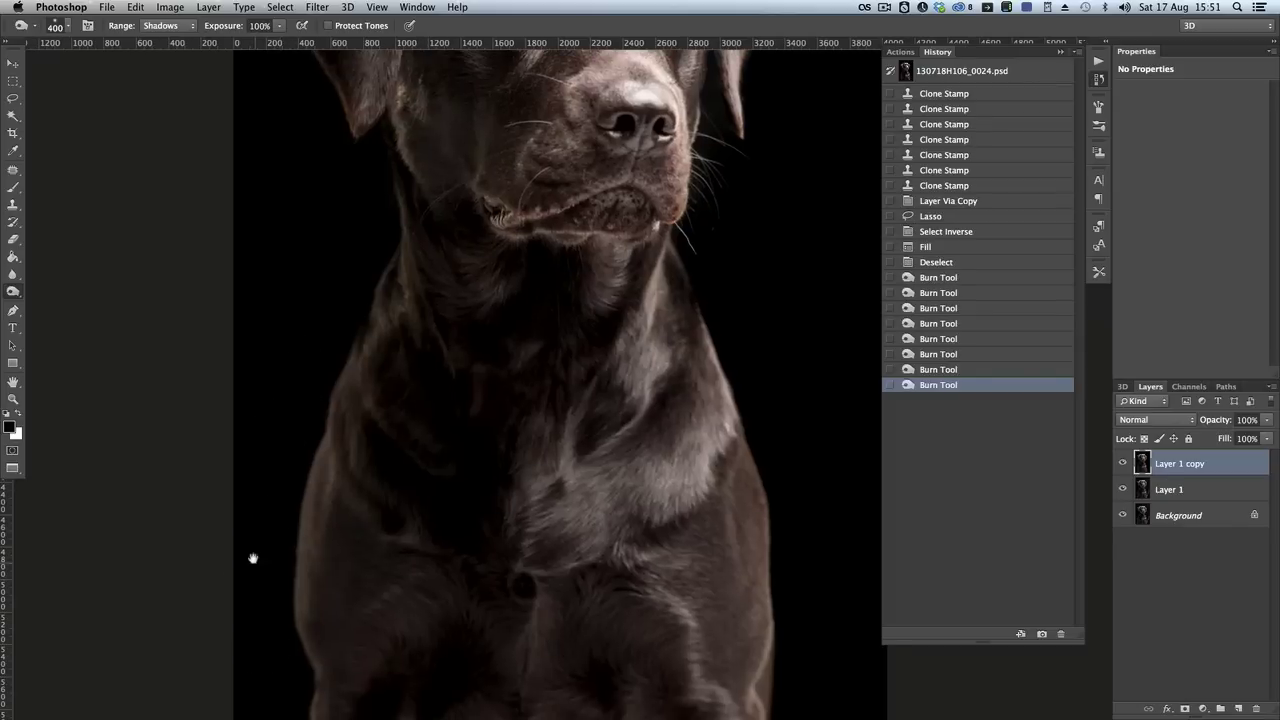
scroll(245, 530, down, 5)
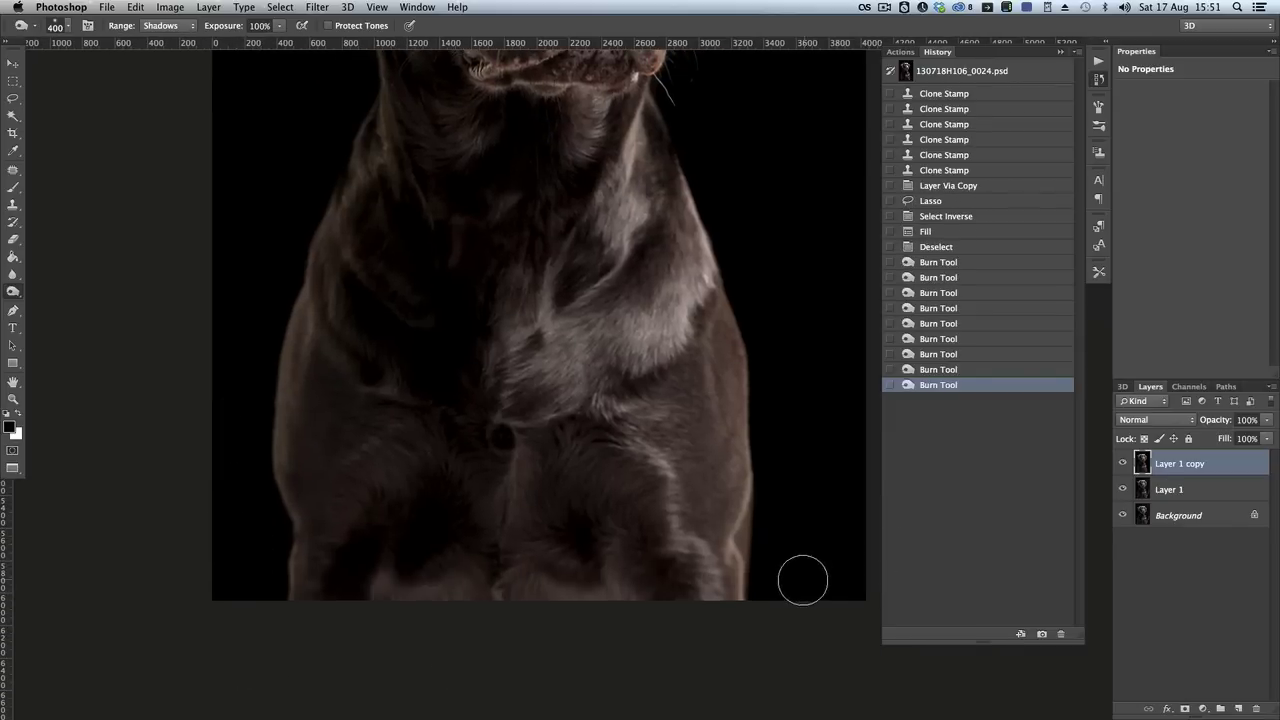
drag(771, 557, 762, 585)
mouse_move(778, 540)
mouse_down()
mouse_move(781, 578)
mouse_move(800, 383)
mouse_up()
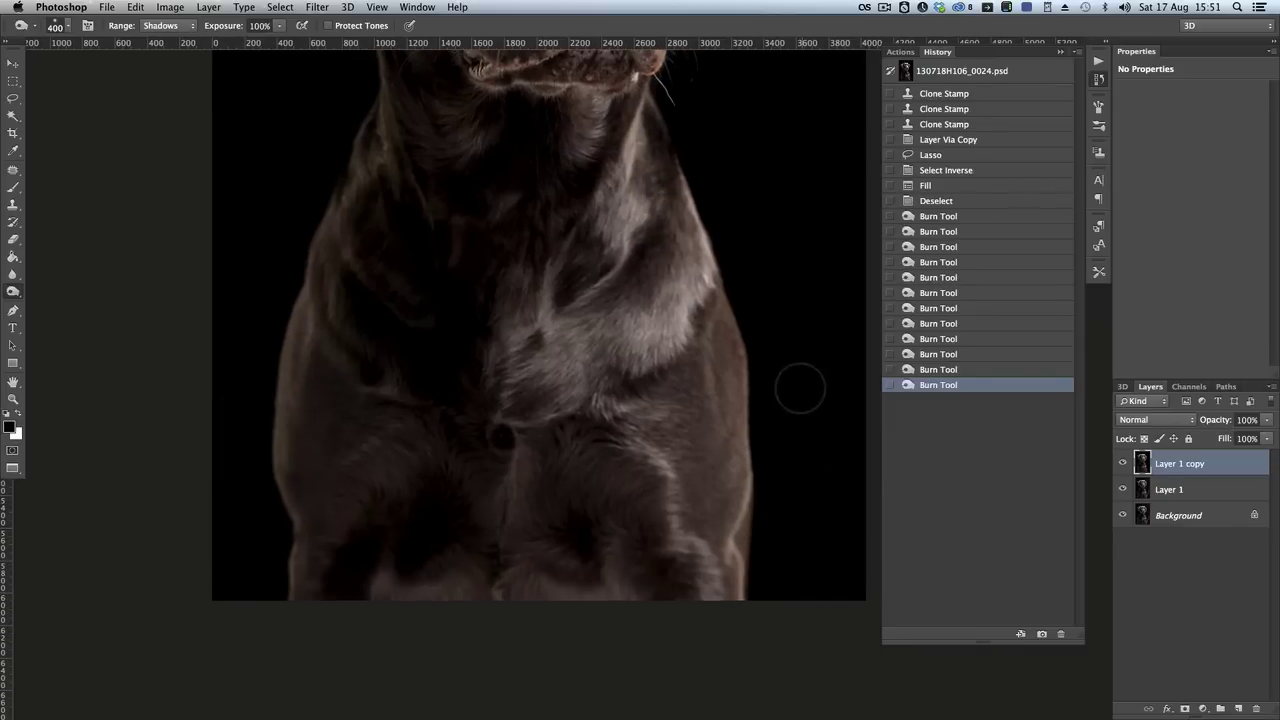
drag(760, 330, 751, 211)
drag(680, 100, 622, 420)
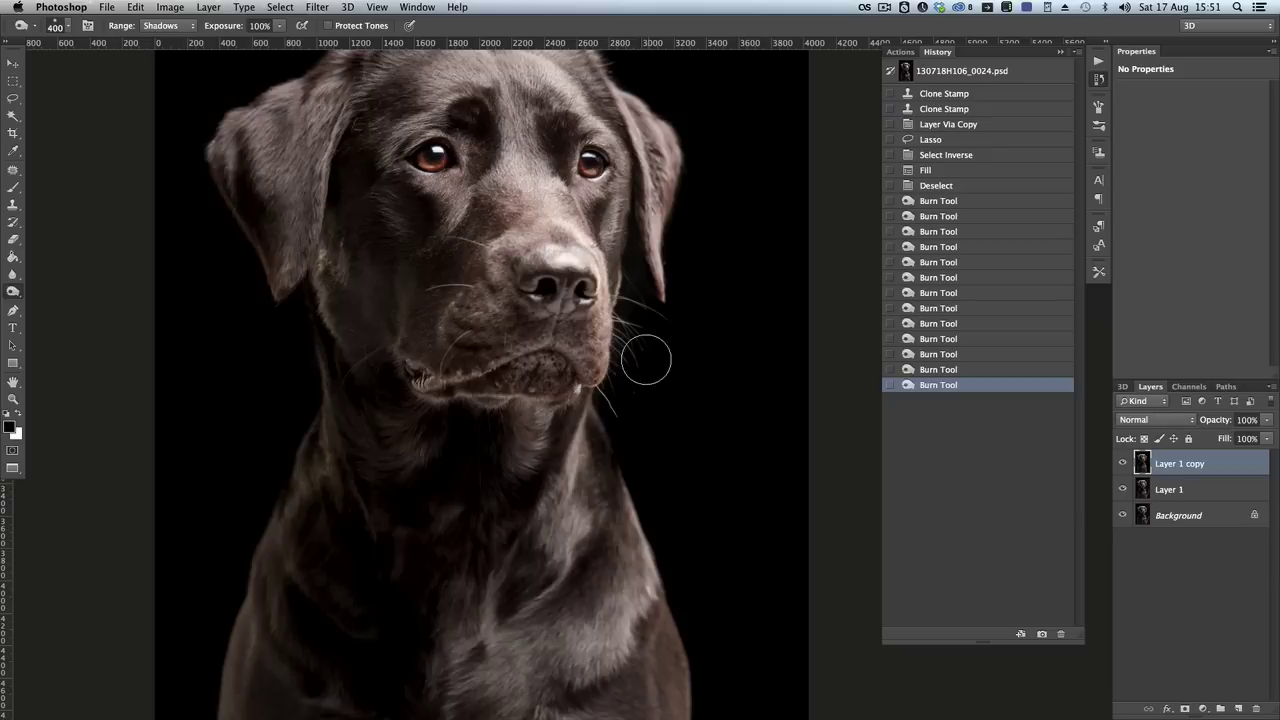
drag(646, 360, 643, 338)
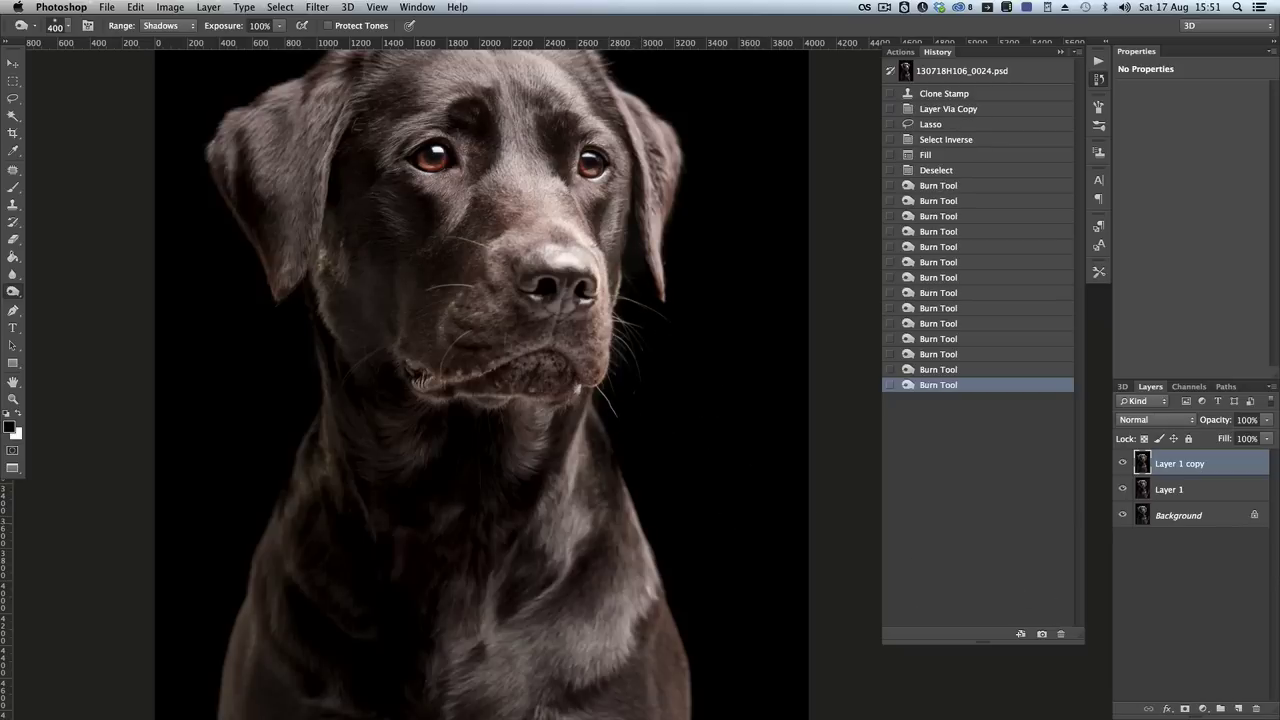
Add a Curves 1 adjustment layer with a point at Input 10, Output 250.
click(1206, 708)
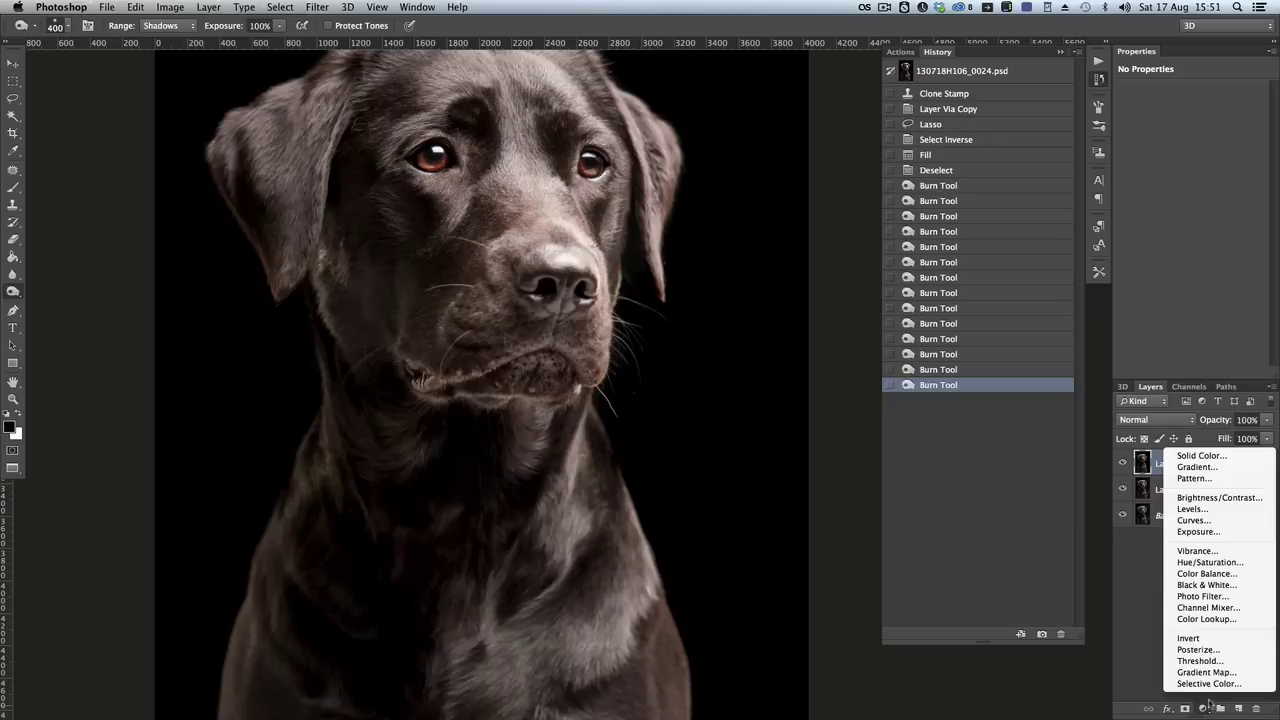
click(1212, 522)
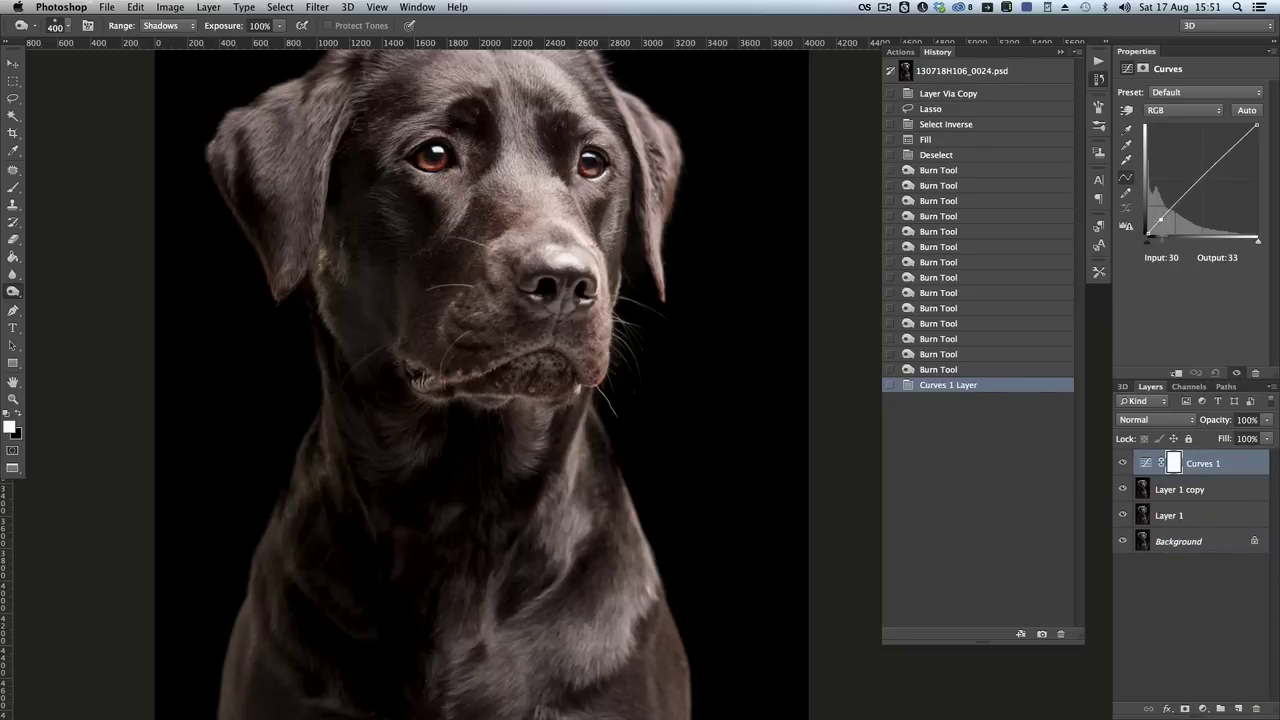
drag(1160, 219, 1160, 218)
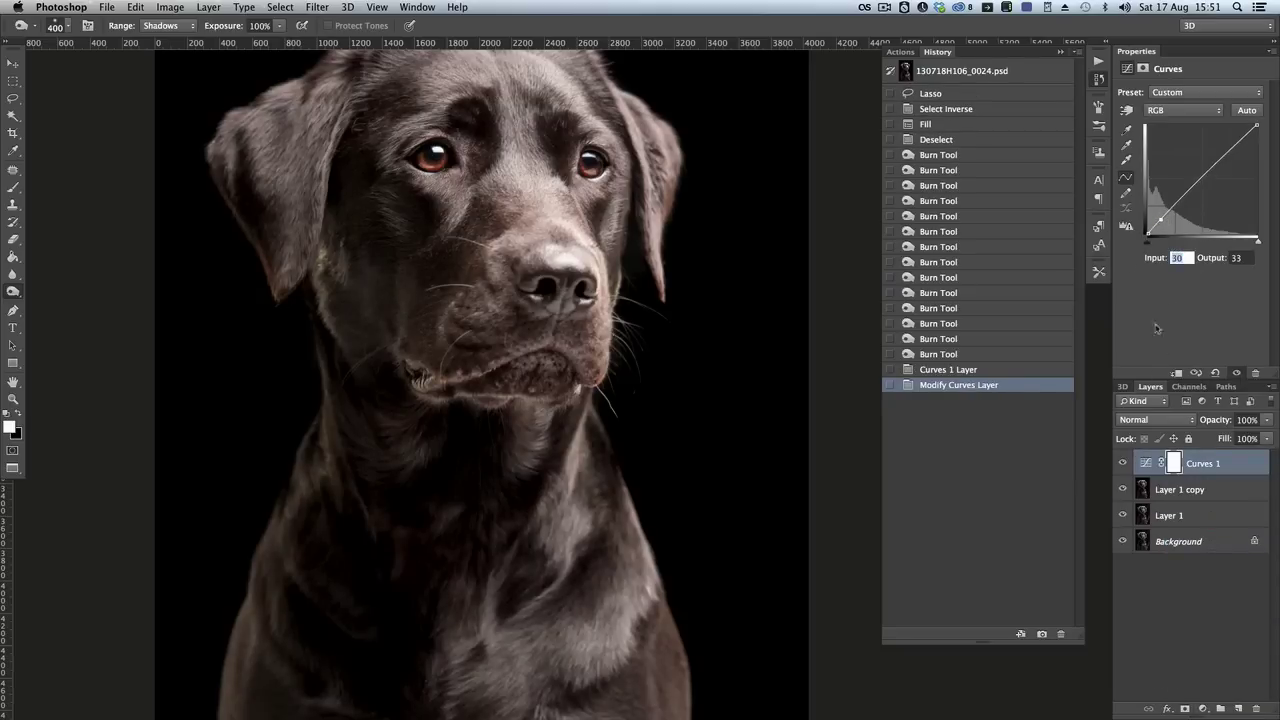
text(0)
key(Tab)
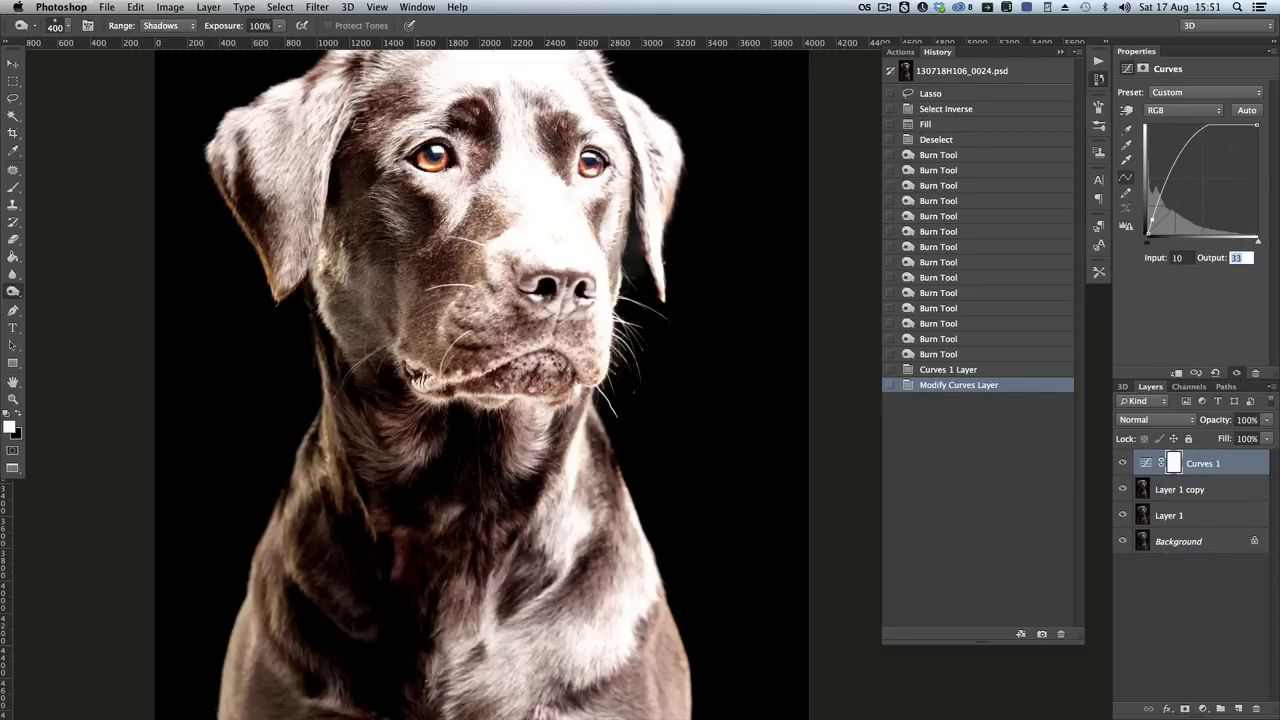
text(250)
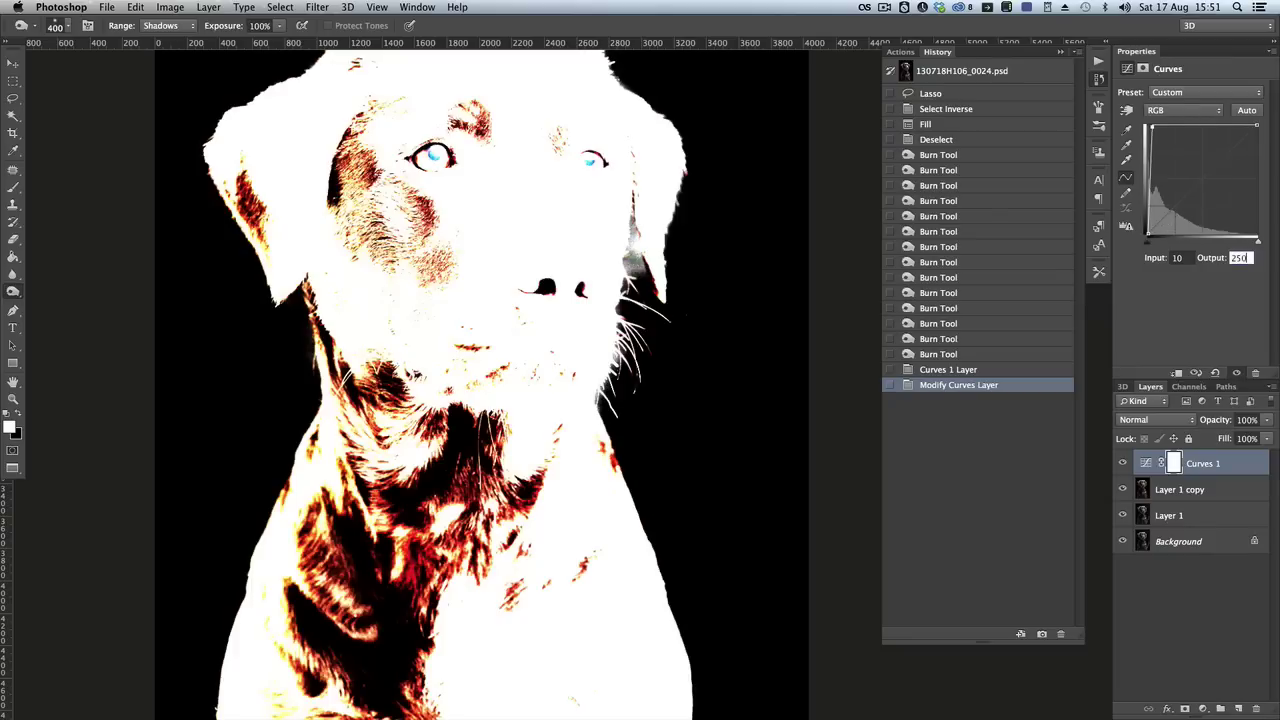
Burn a leftover grey patch near the dog and zoom in on the image.
mouse_move(640, 270)
mouse_down()
mouse_move(686, 337)
mouse_move(688, 305)
mouse_move(717, 374)
mouse_move(707, 384)
mouse_up()
key(z)
key(o)
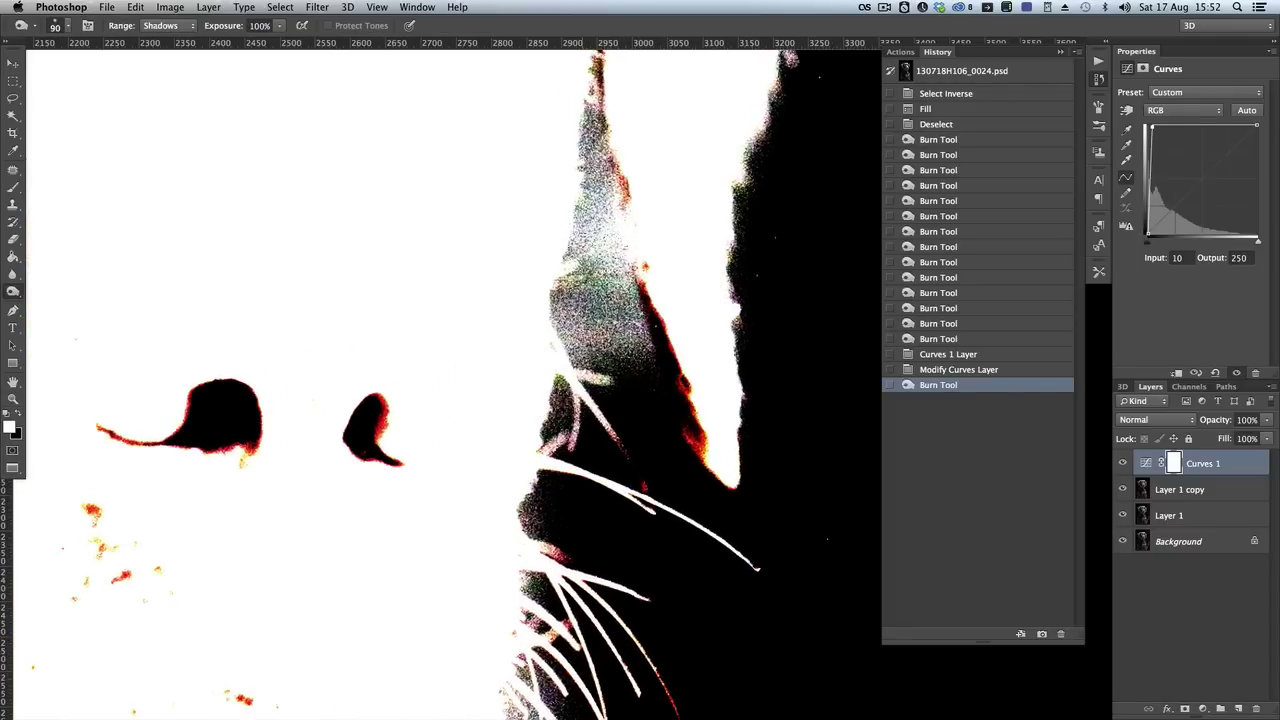
On Layer 1 copy, burn the specks beside the muzzle and the light edge up the face.
drag(601, 322, 560, 302)
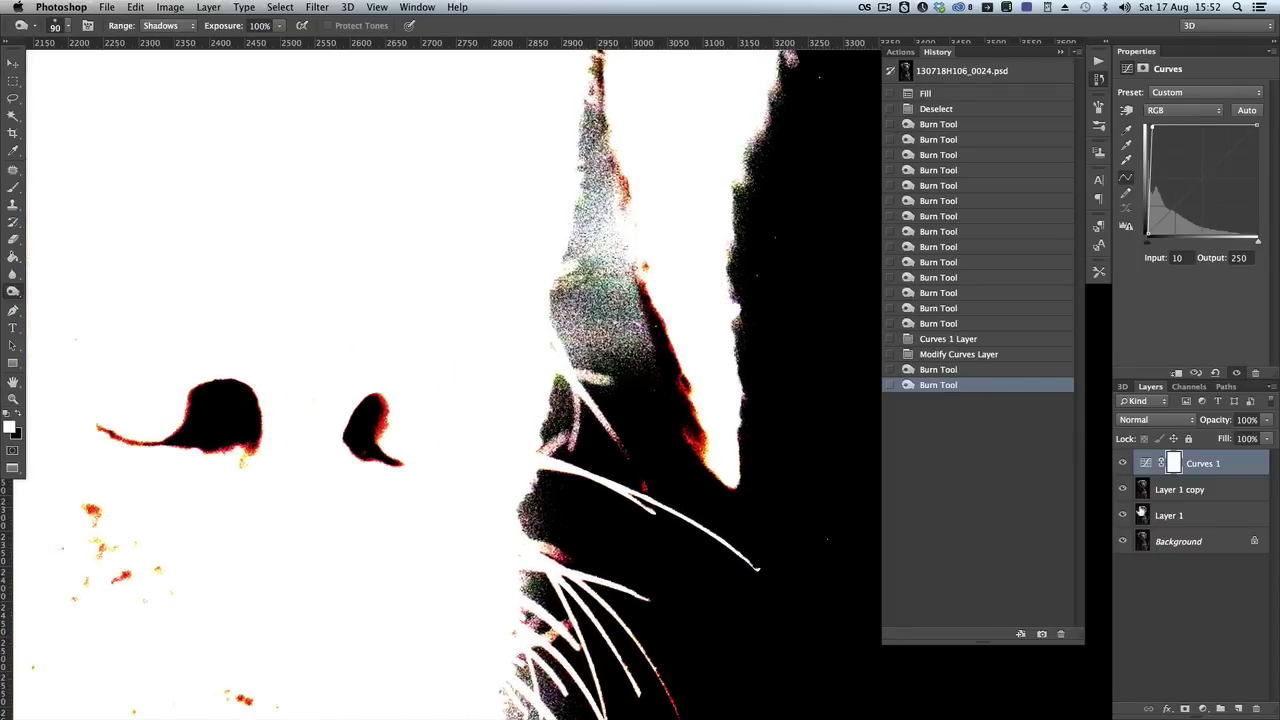
click(1142, 490)
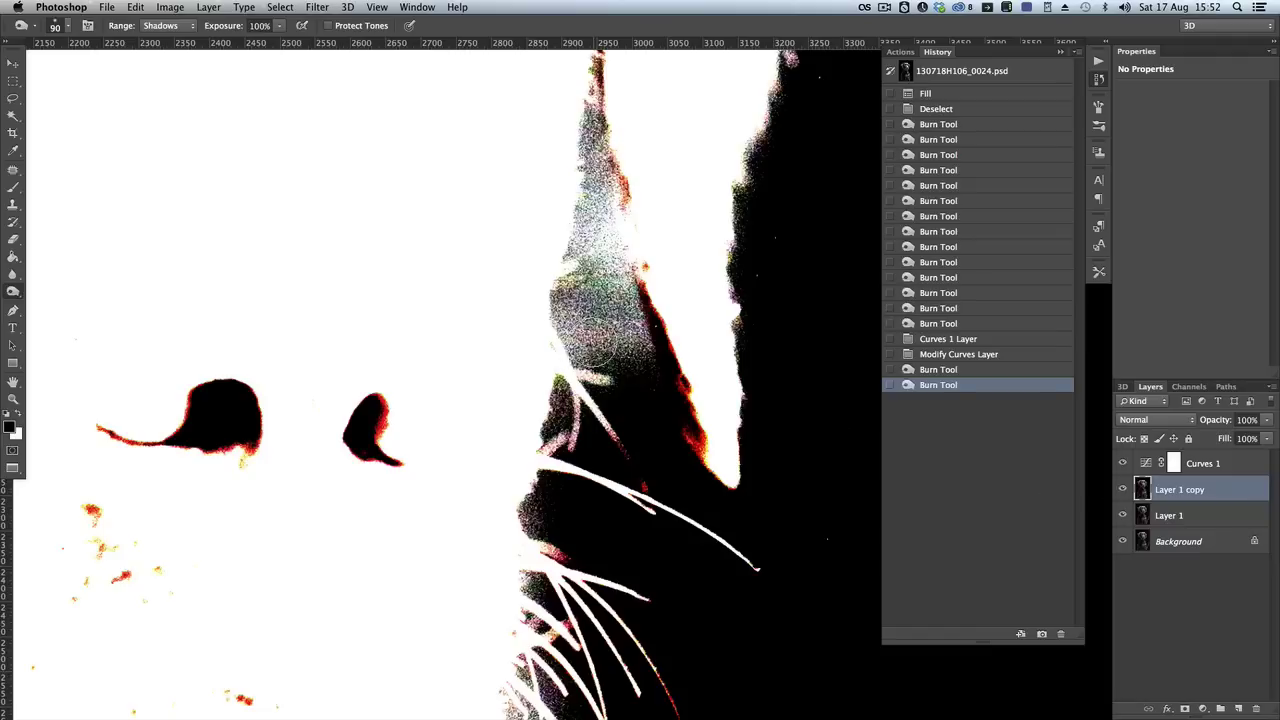
mouse_move(586, 336)
mouse_down()
mouse_move(640, 352)
mouse_move(643, 393)
mouse_move(580, 308)
mouse_move(617, 263)
mouse_move(608, 235)
mouse_move(587, 234)
mouse_move(605, 179)
mouse_move(593, 192)
mouse_move(600, 52)
mouse_up()
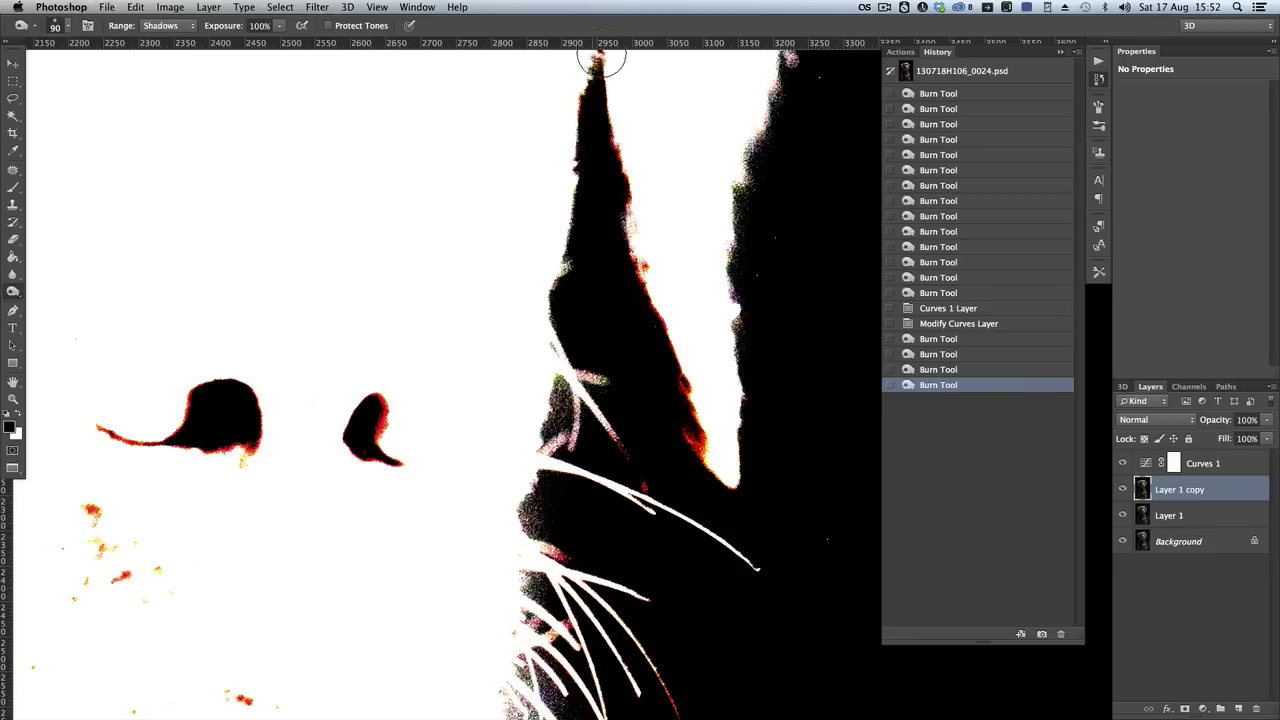
mouse_move(777, 209)
mouse_down()
mouse_move(806, 83)
mouse_move(768, 251)
mouse_move(762, 330)
mouse_move(752, 410)
mouse_up()
mouse_move(575, 440)
mouse_down()
mouse_move(548, 385)
mouse_move(565, 395)
mouse_up()
Burn the patches between the whisker bases and on the lower cheek to black.
drag(545, 520, 549, 517)
scroll(600, 500, down, 5)
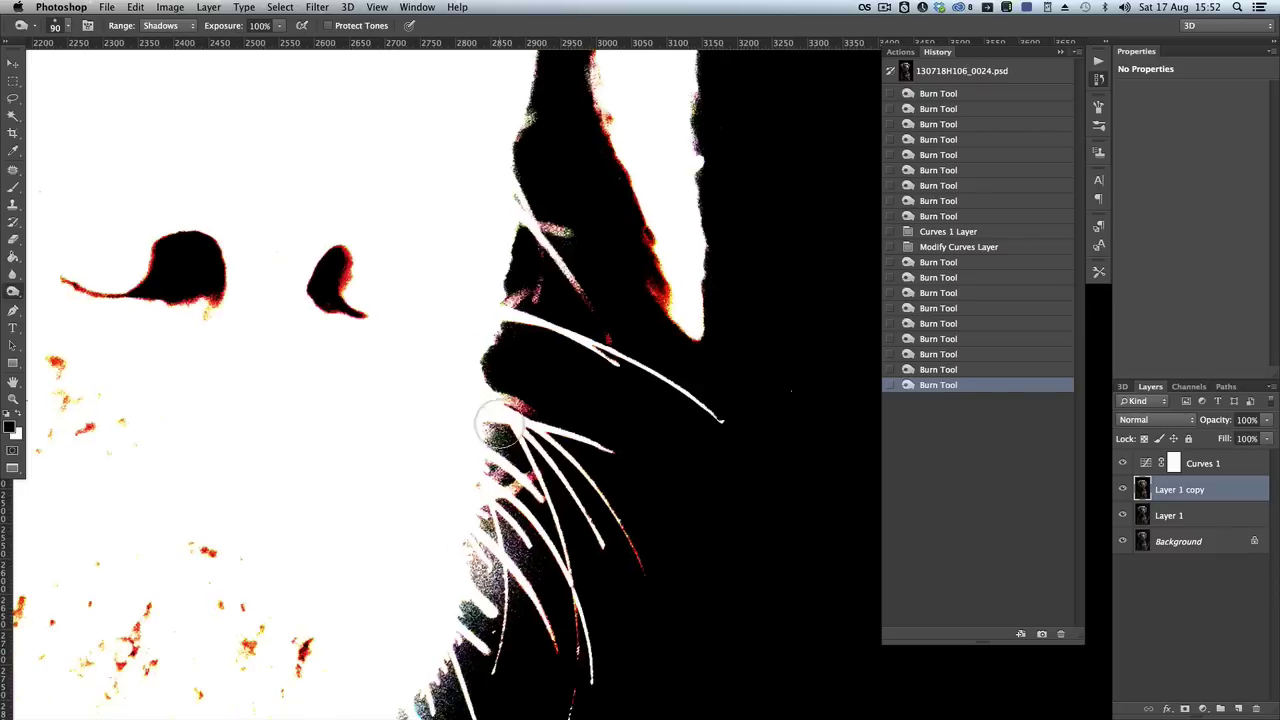
drag(490, 441, 500, 440)
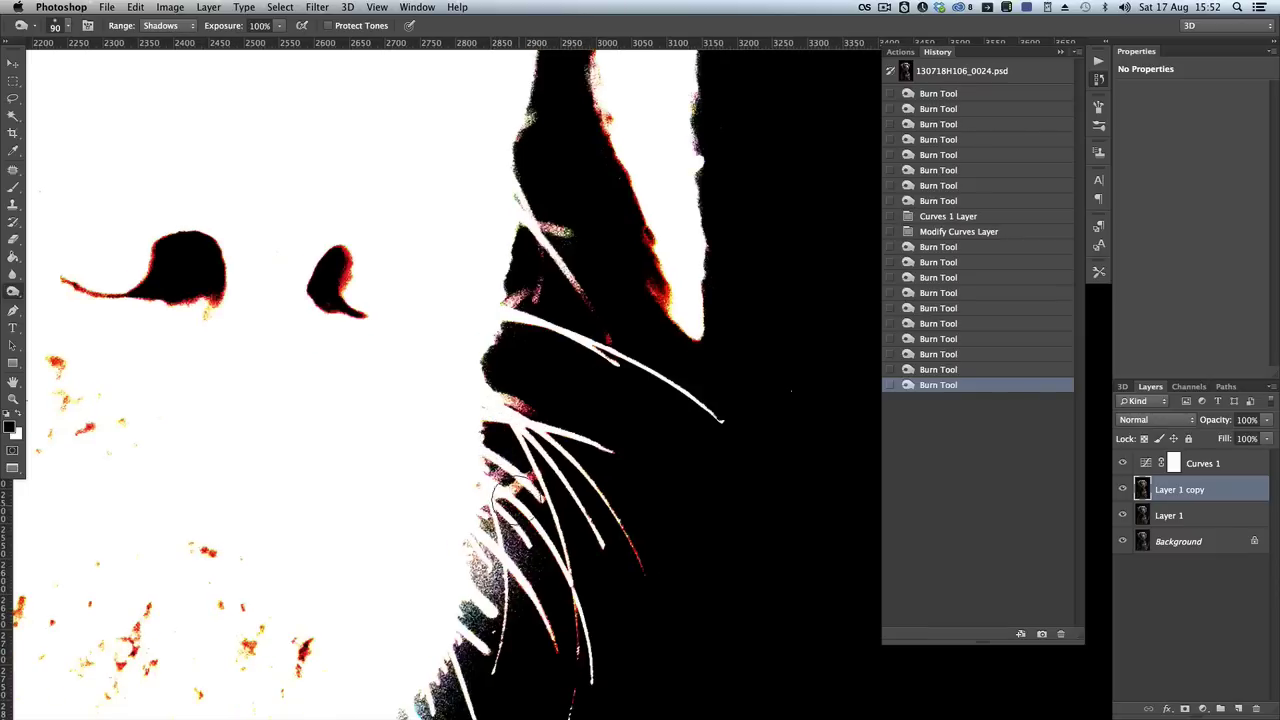
mouse_move(505, 500)
mouse_down()
mouse_move(494, 528)
mouse_move(543, 600)
mouse_up()
drag(545, 655, 550, 690)
scroll(550, 680, down, 5)
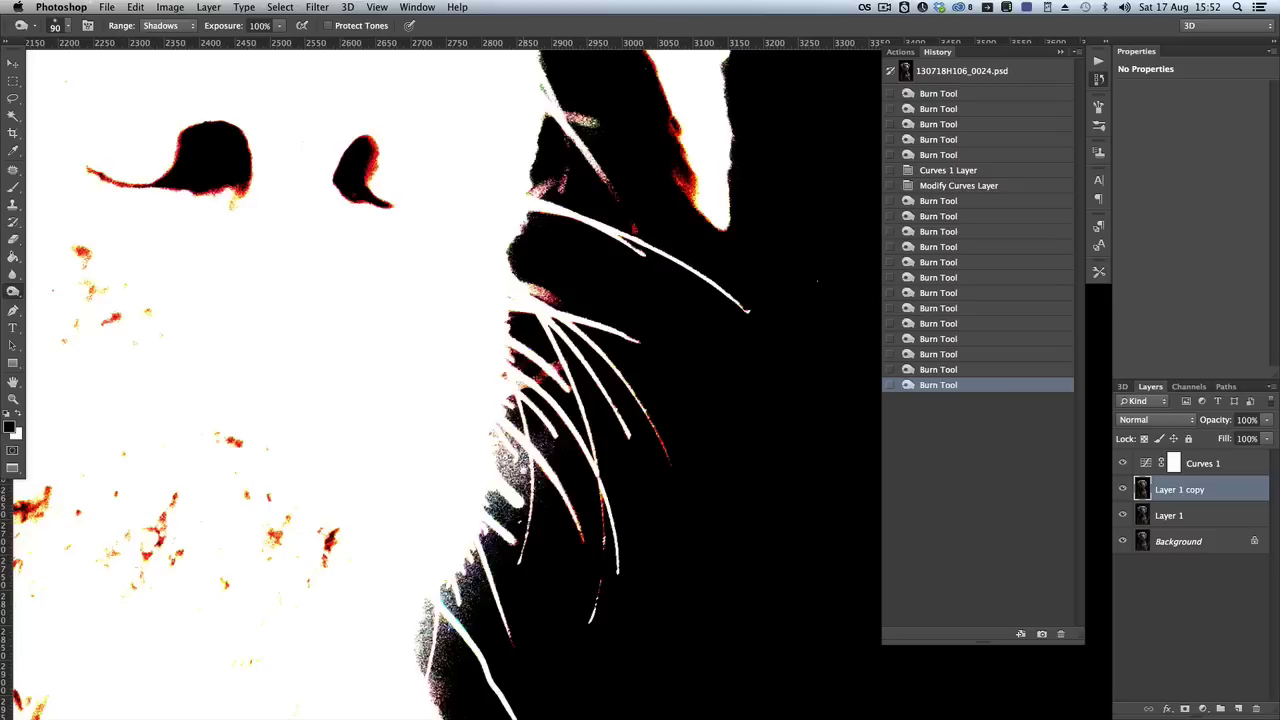
mouse_move(525, 490)
mouse_down()
mouse_move(515, 455)
mouse_move(520, 470)
mouse_up()
mouse_move(480, 500)
mouse_down()
mouse_move(509, 570)
mouse_move(482, 552)
mouse_move(464, 610)
mouse_move(439, 615)
mouse_move(429, 637)
mouse_move(457, 698)
mouse_up()
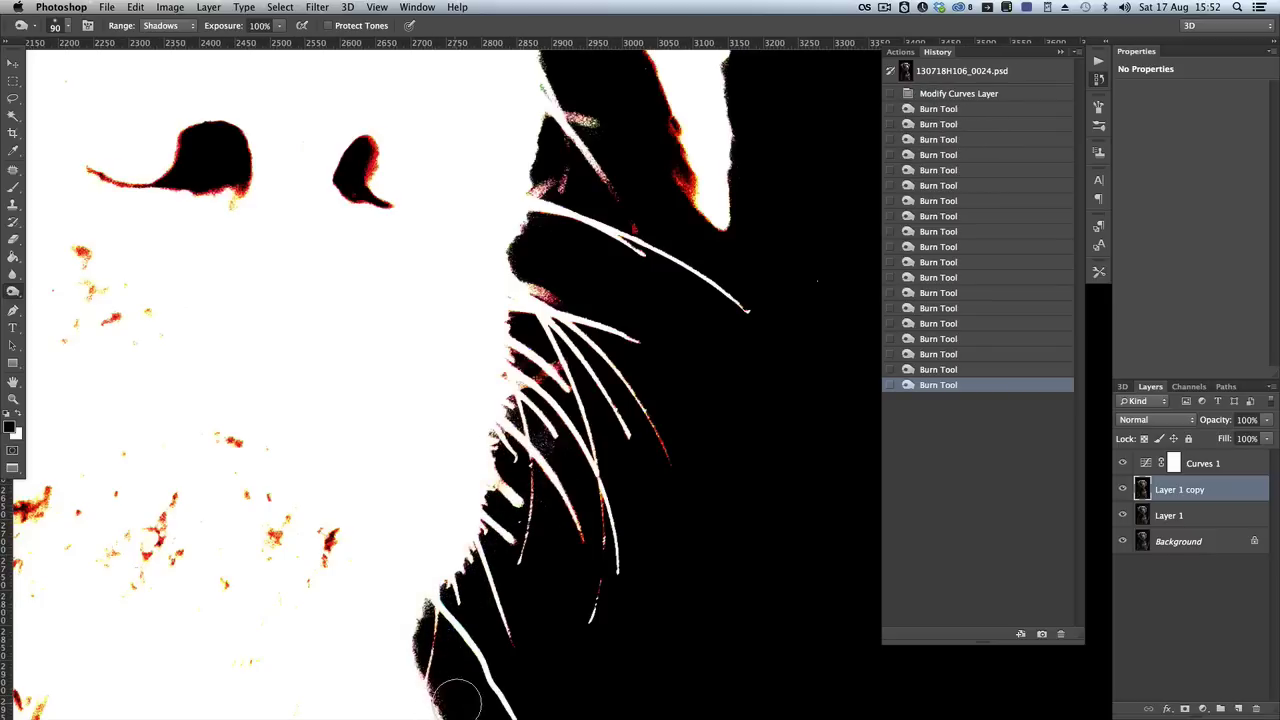
scroll(547, 398, down, 4)
Darken the background around the whisker bases, then pan around the image edges to the head top.
drag(528, 330, 515, 305)
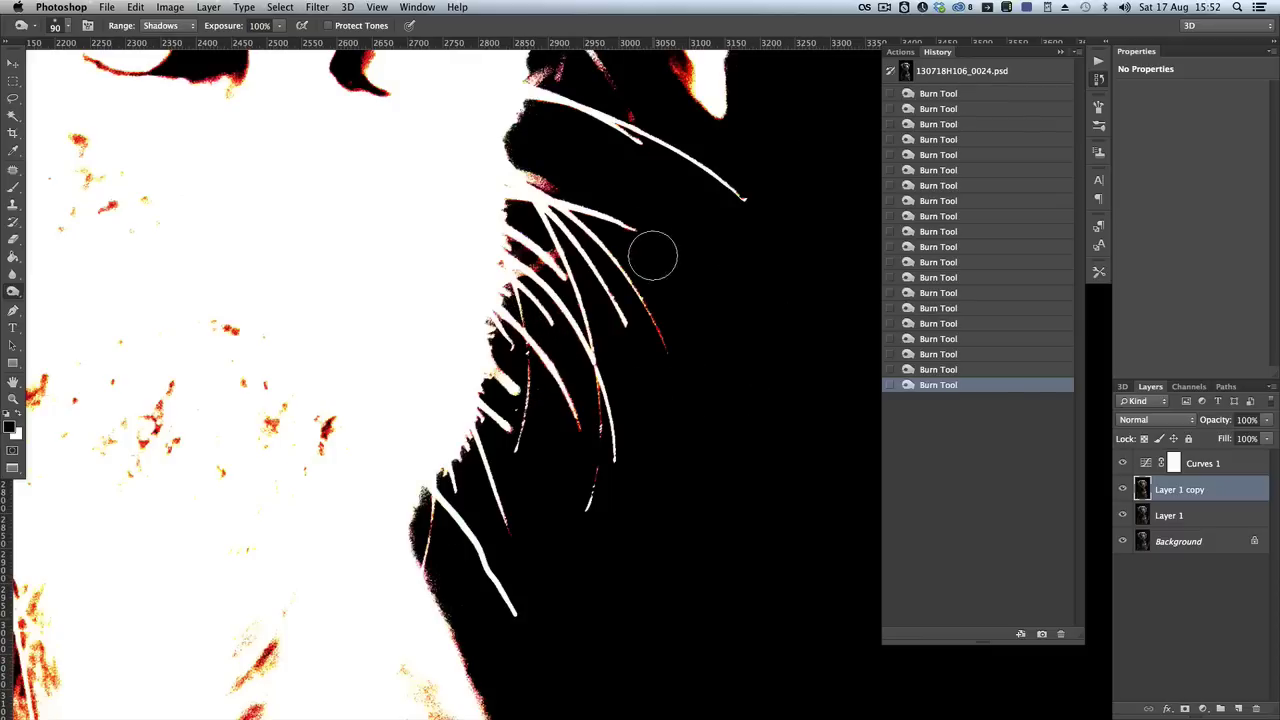
scroll(640, 443, down, 5)
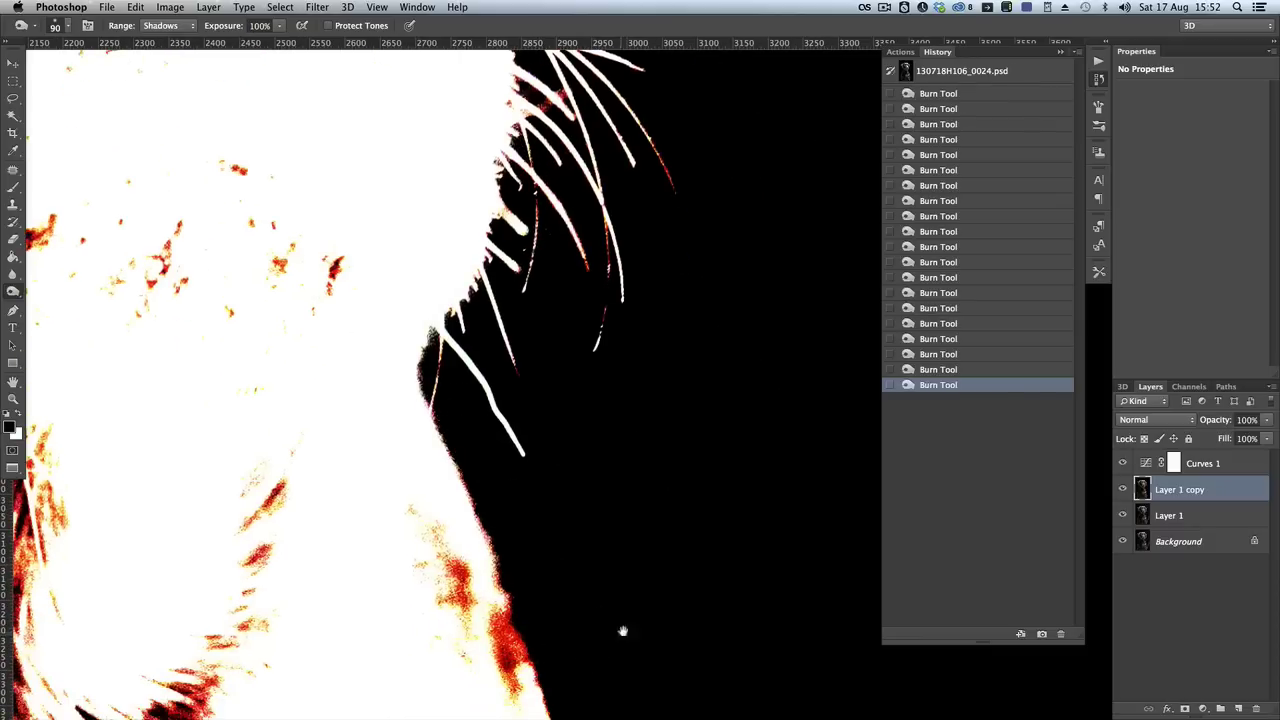
scroll(622, 631, down, 8)
scroll(622, 631, right, 8)
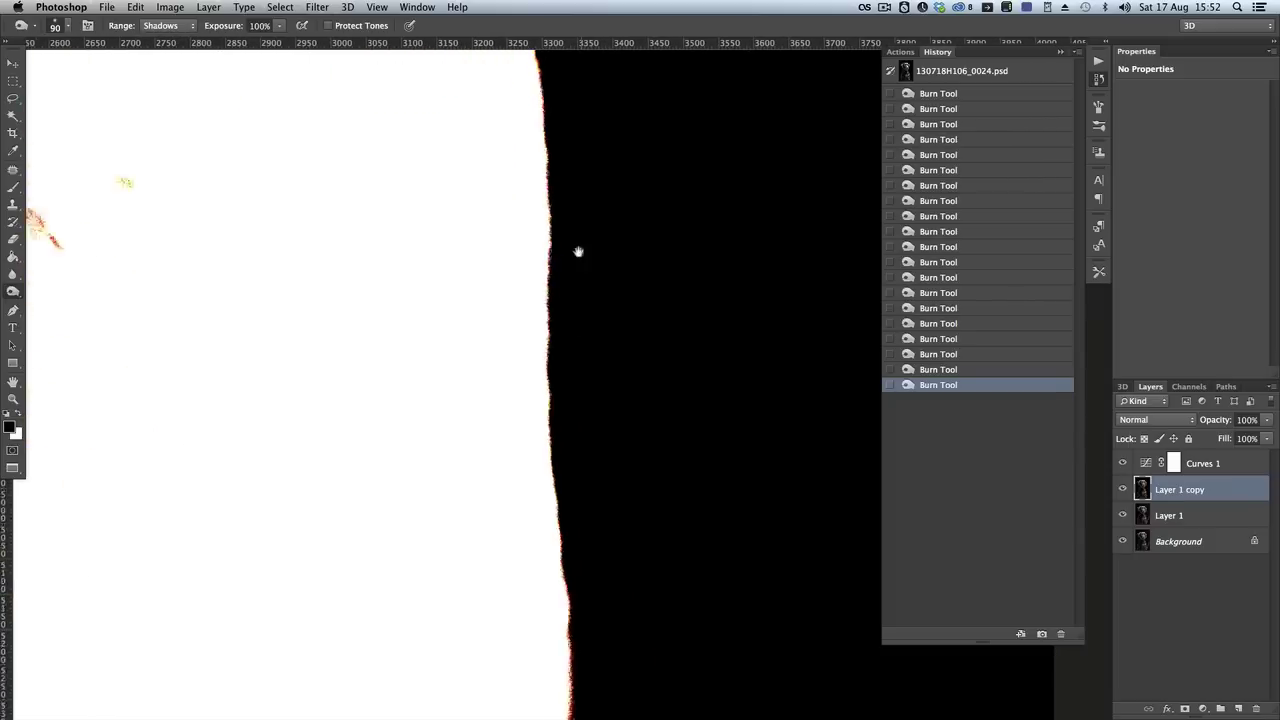
scroll(578, 251, down, 5)
scroll(603, 454, left, 10)
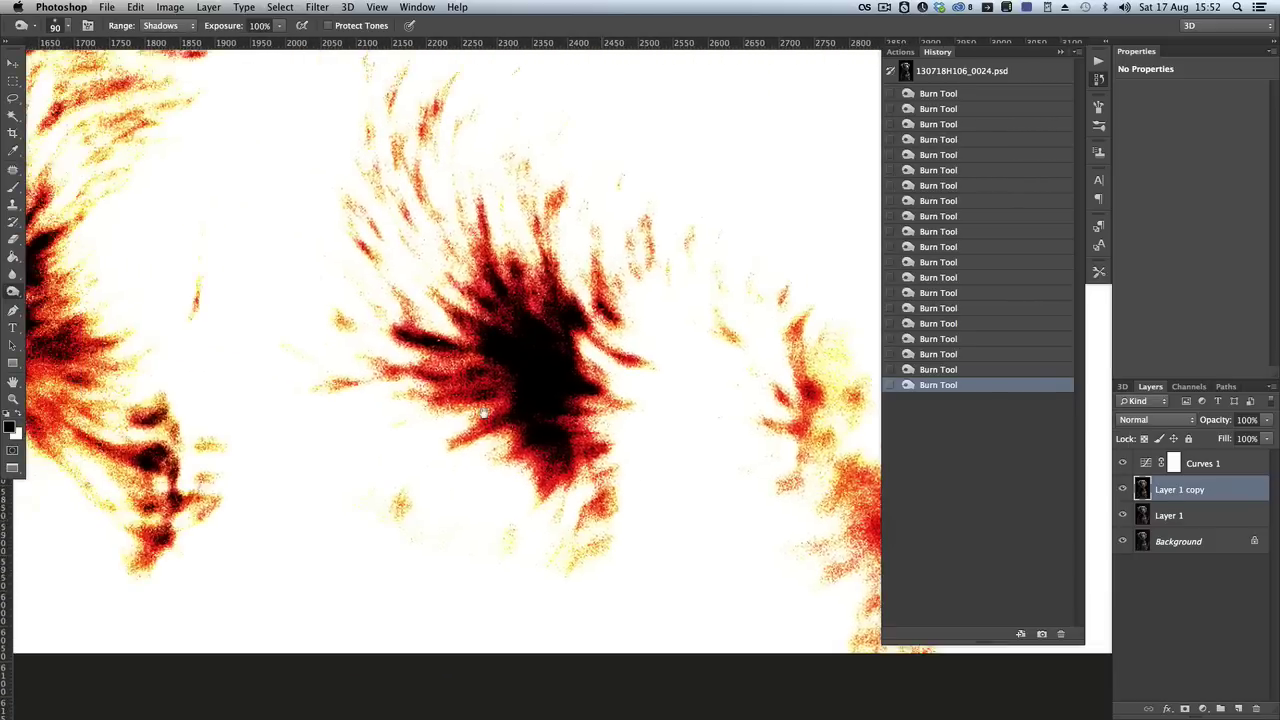
scroll(483, 412, left, 15)
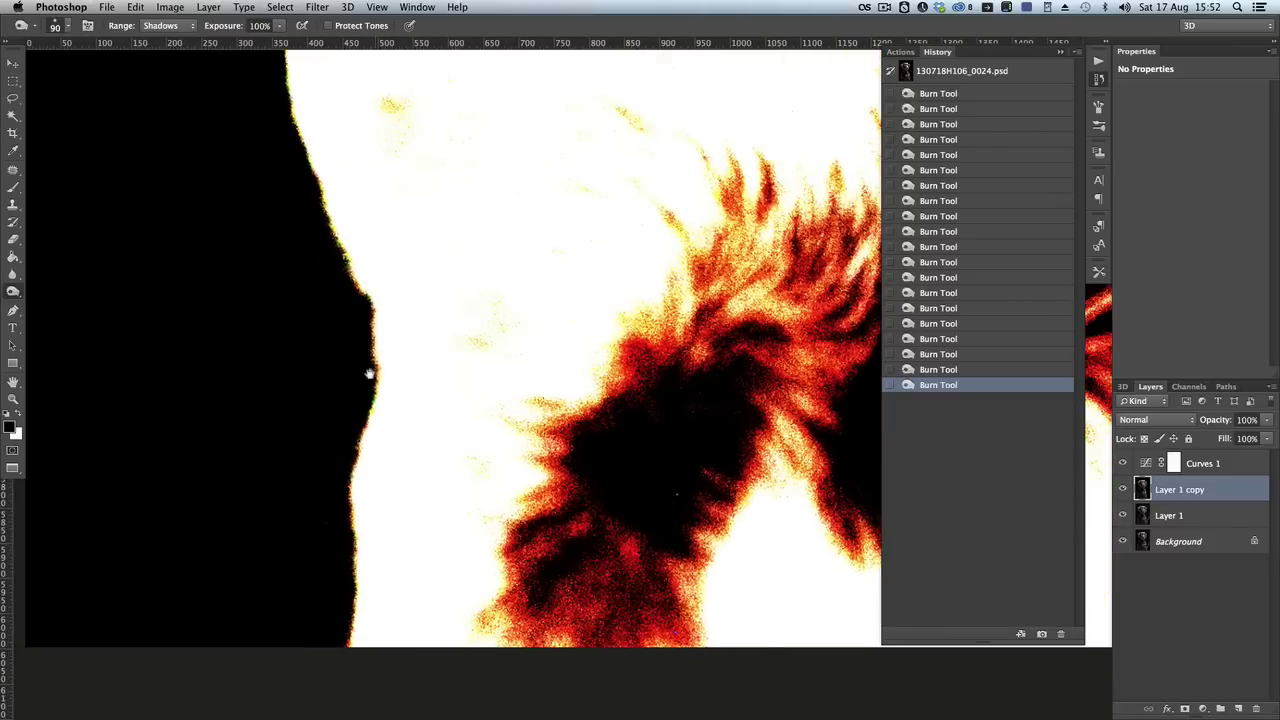
scroll(300, 400, up, 6)
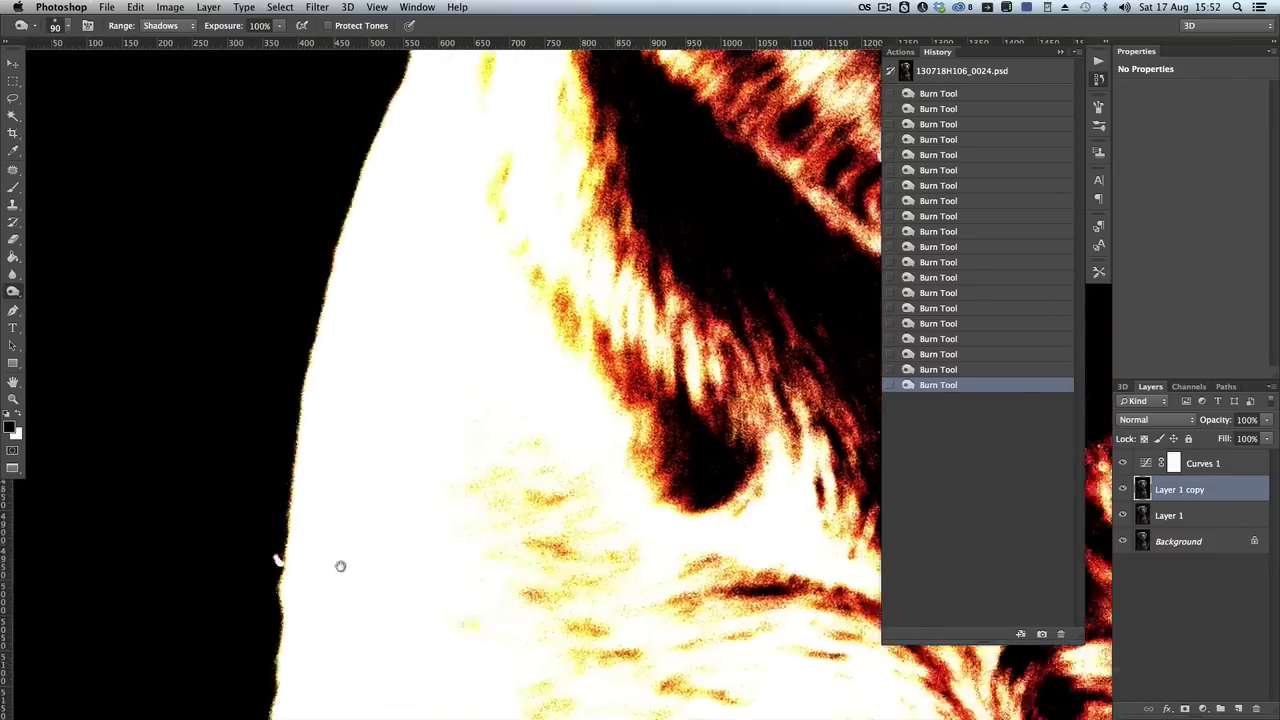
scroll(349, 380, down, 2)
scroll(349, 380, left, 2)
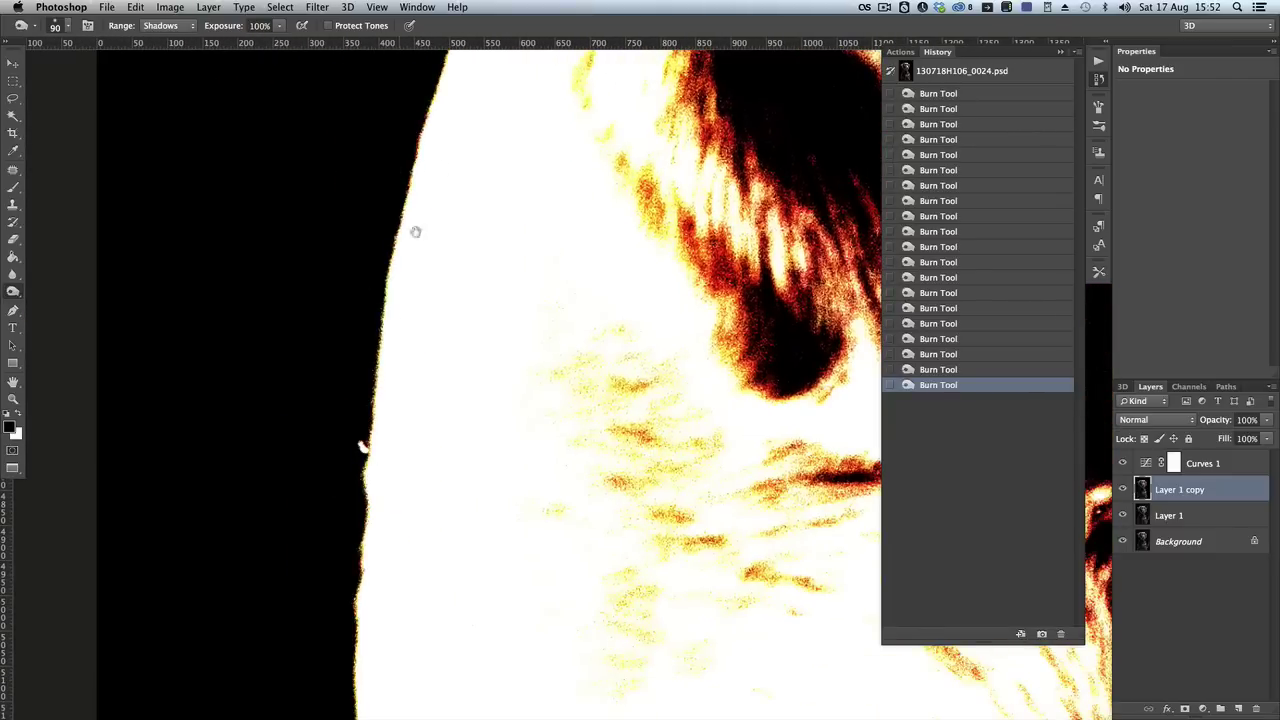
scroll(415, 232, right, 5)
scroll(383, 494, up, 2)
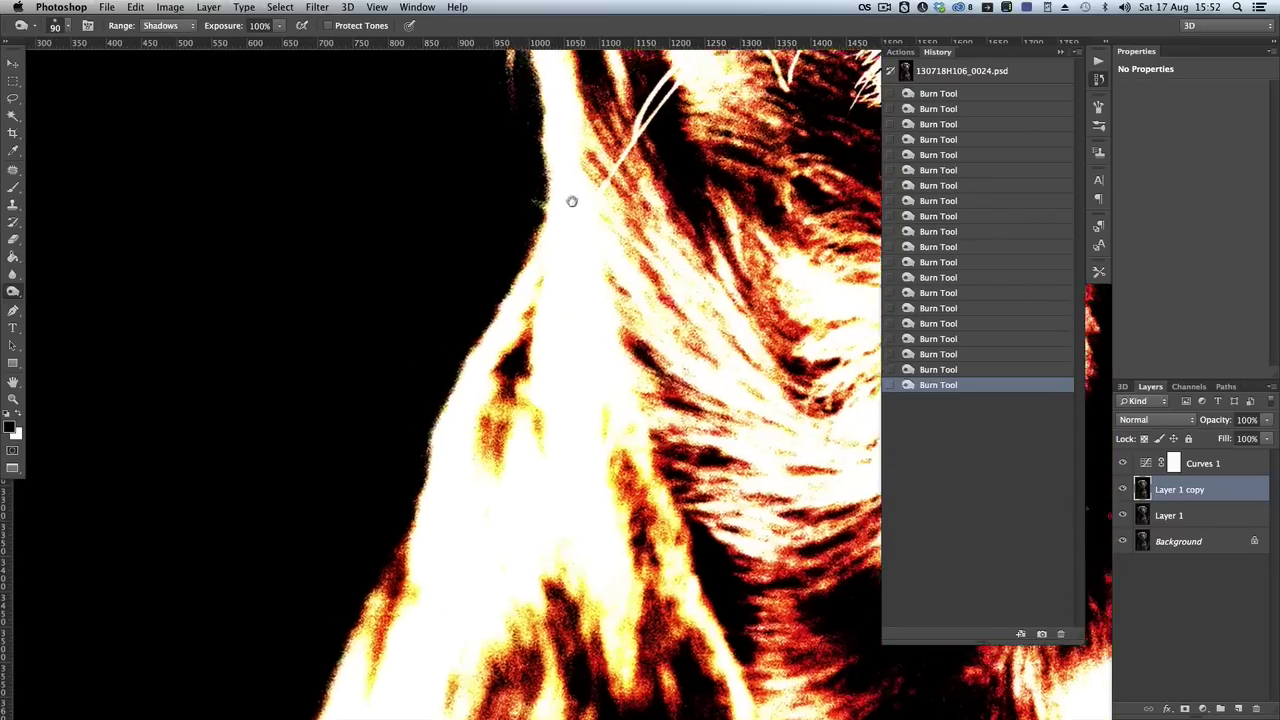
scroll(572, 201, up, 4)
scroll(572, 201, right, 1)
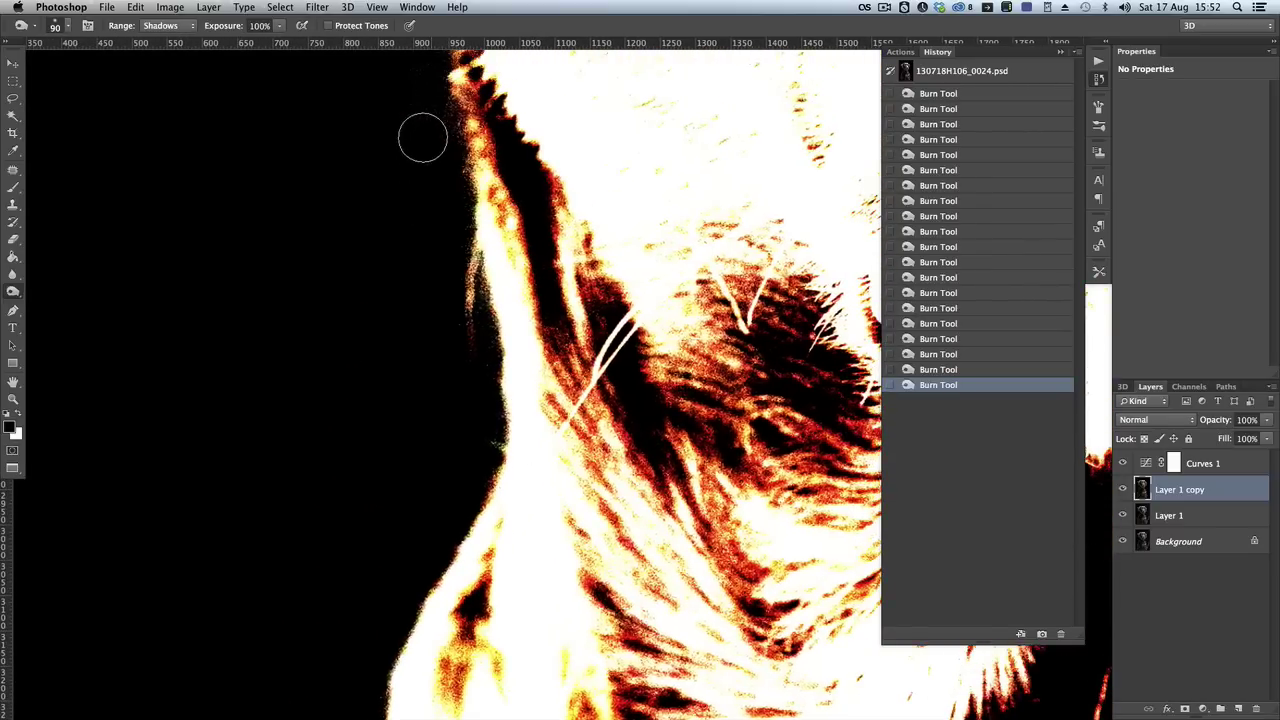
scroll(357, 291, up, 5)
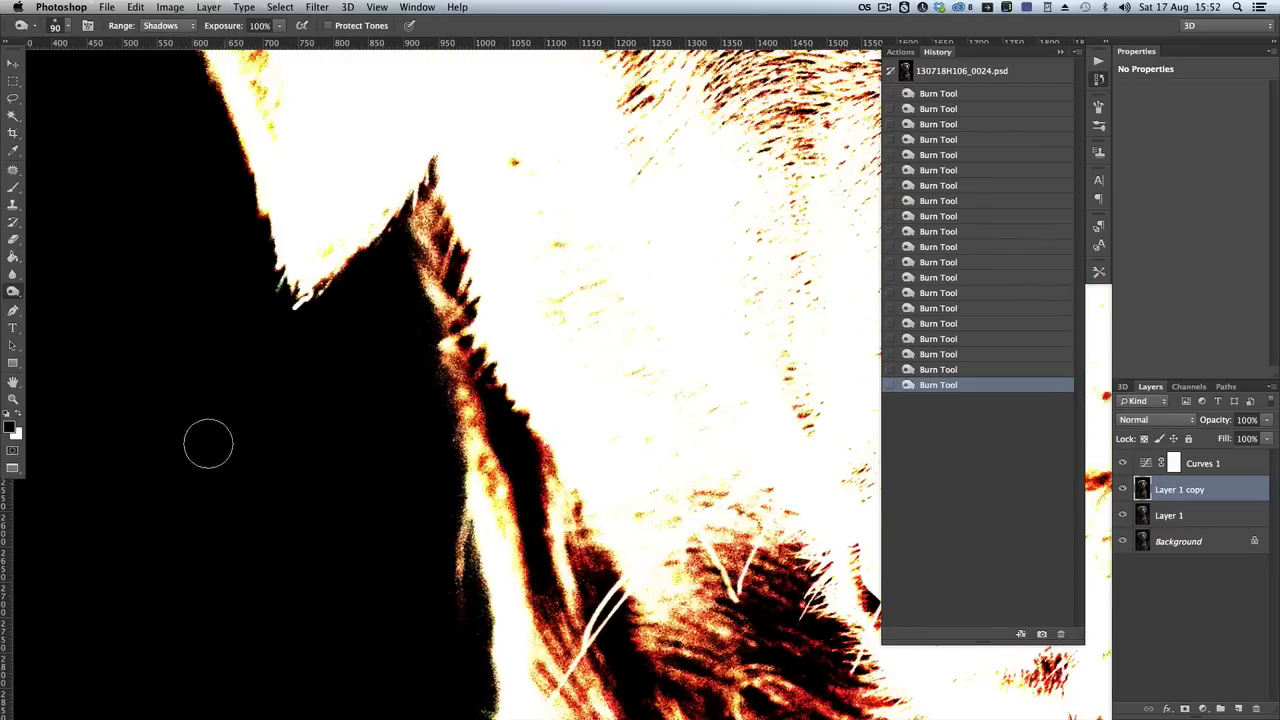
scroll(208, 443, left, 5)
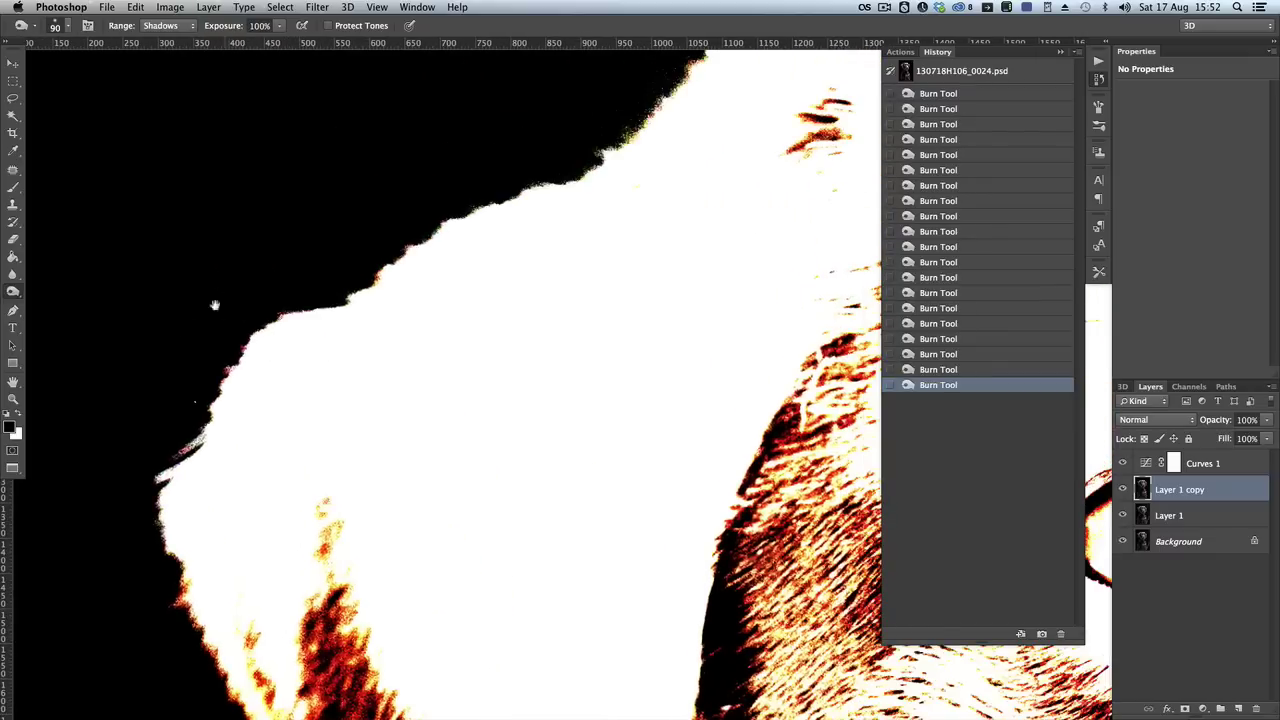
scroll(434, 180, up, 3)
scroll(434, 180, right, 3)
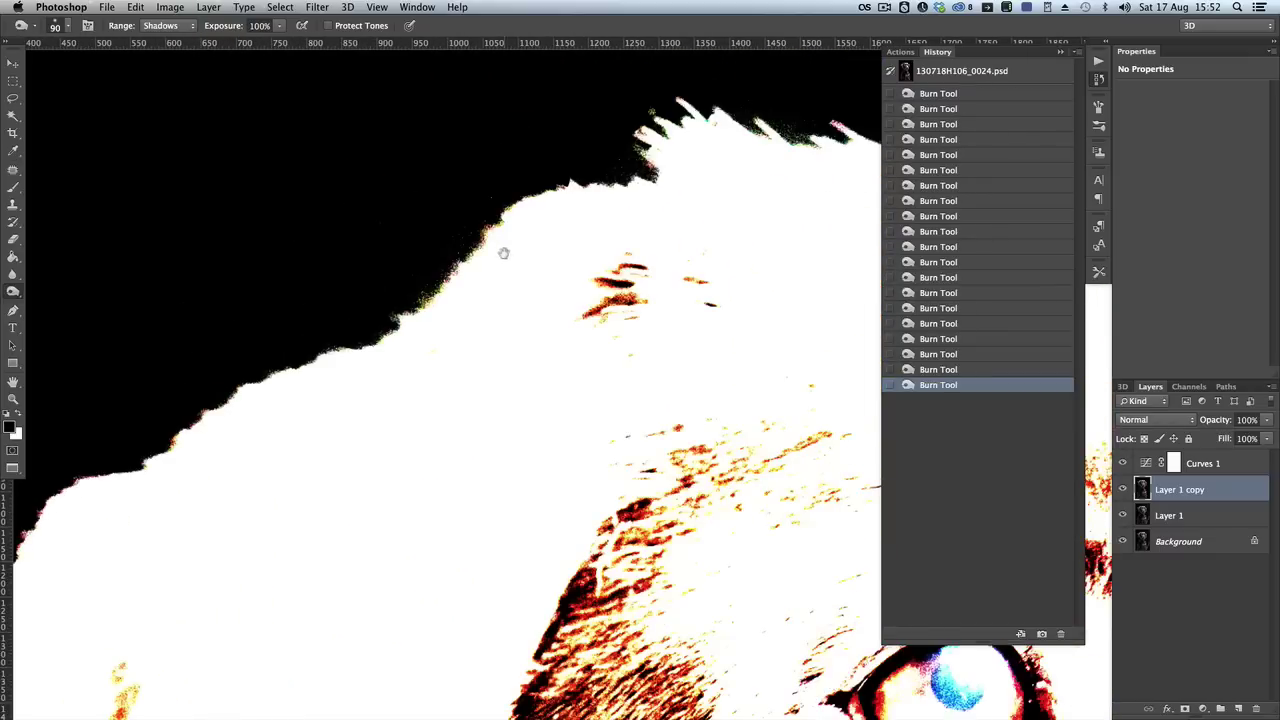
scroll(503, 253, up, 2)
scroll(503, 253, right, 3)
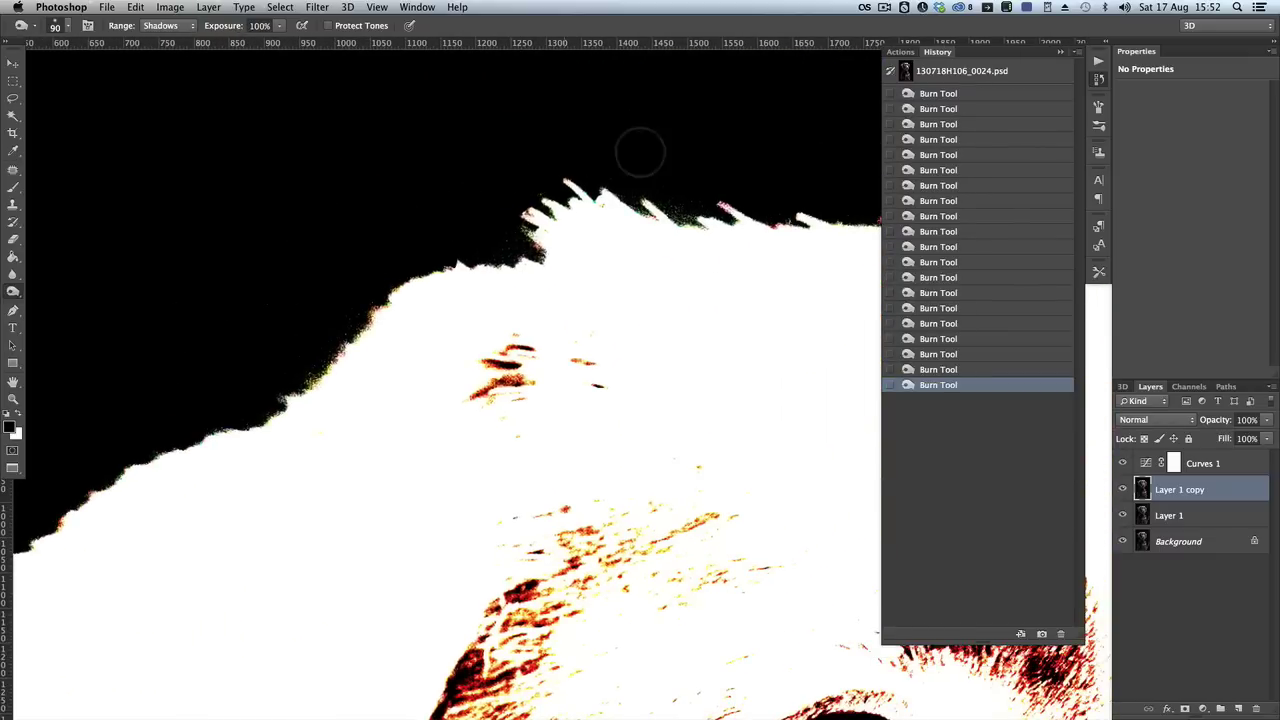
scroll(640, 170, right, 3)
scroll(640, 170, up, 1)
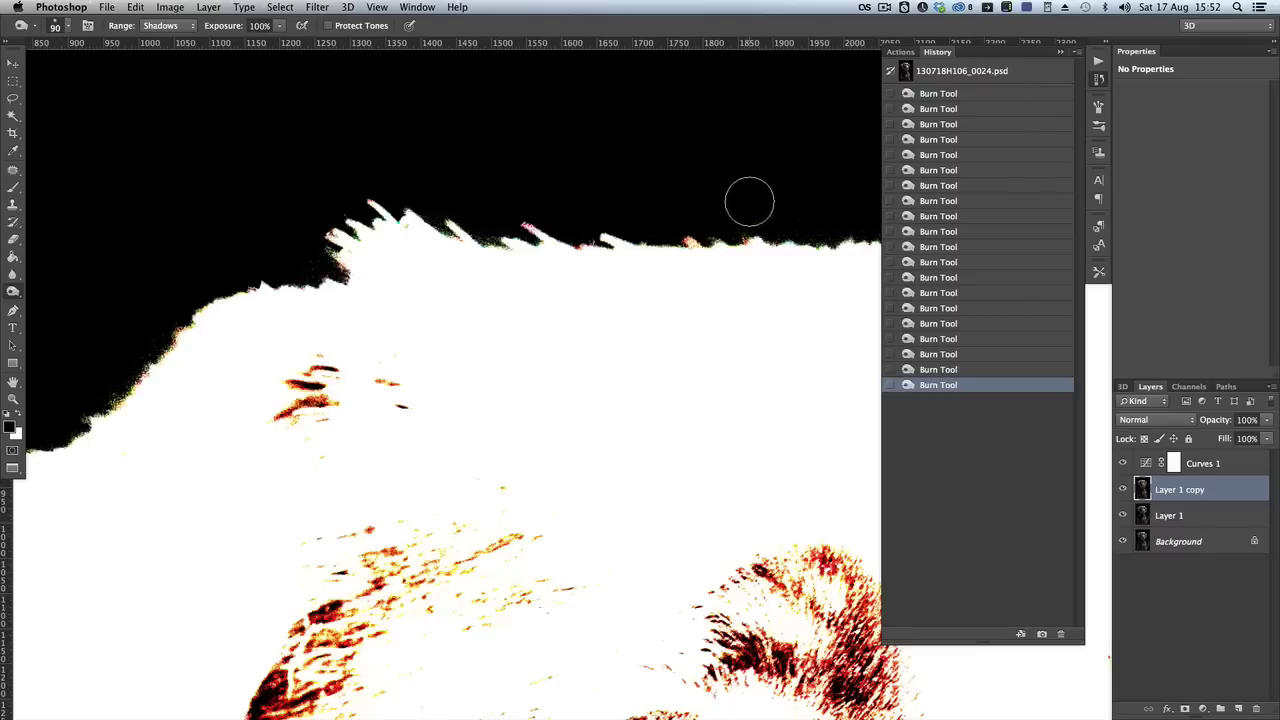
scroll(717, 209, right, 5)
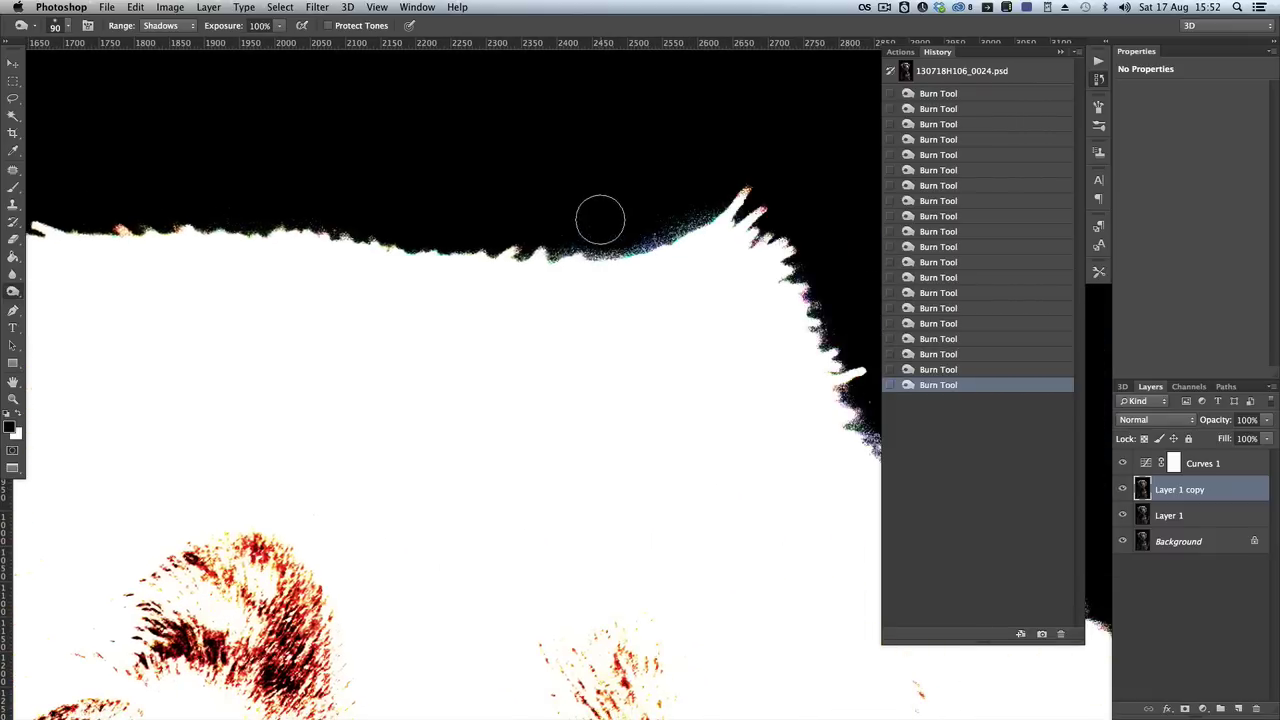
Burn the coloured speckled pixels along the fur edge at the top of the head.
mouse_move(600, 220)
mouse_down()
mouse_move(665, 208)
mouse_move(611, 215)
mouse_up()
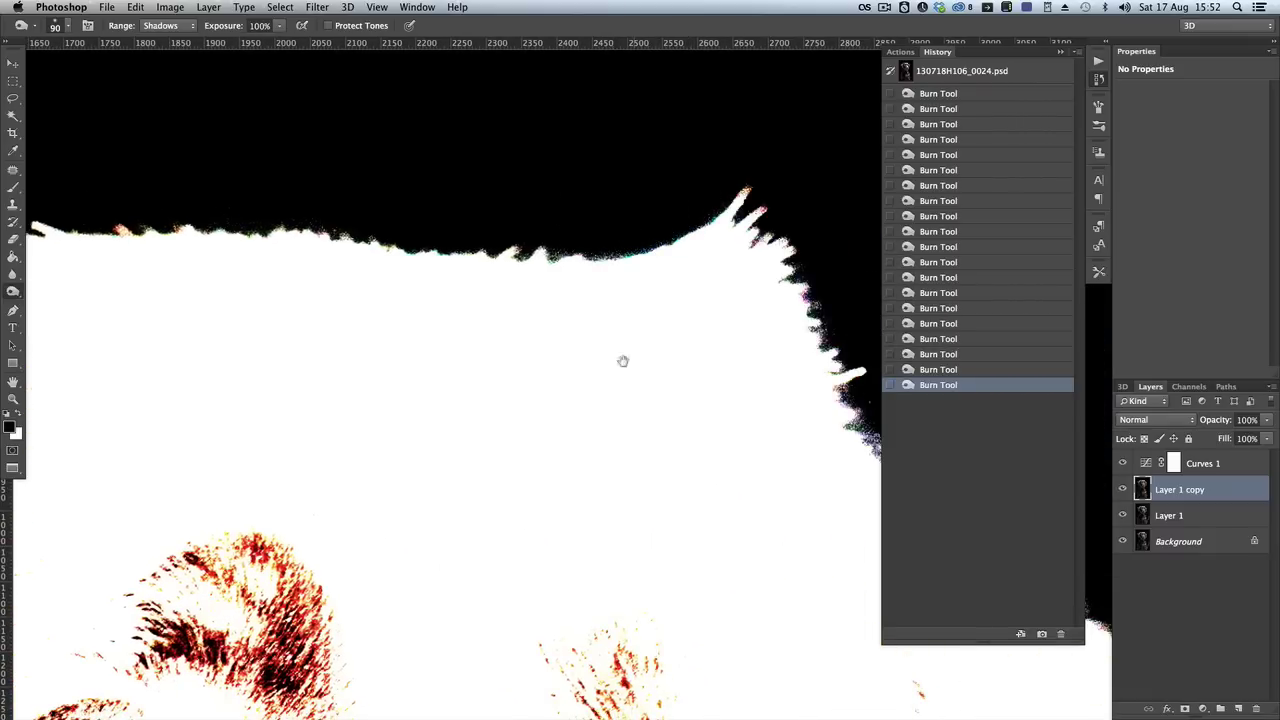
scroll(622, 361, right, 5)
scroll(622, 361, down, 1)
mouse_move(622, 341)
mouse_down()
mouse_move(626, 363)
mouse_move(771, 457)
mouse_move(774, 481)
mouse_up()
drag(581, 518, 585, 447)
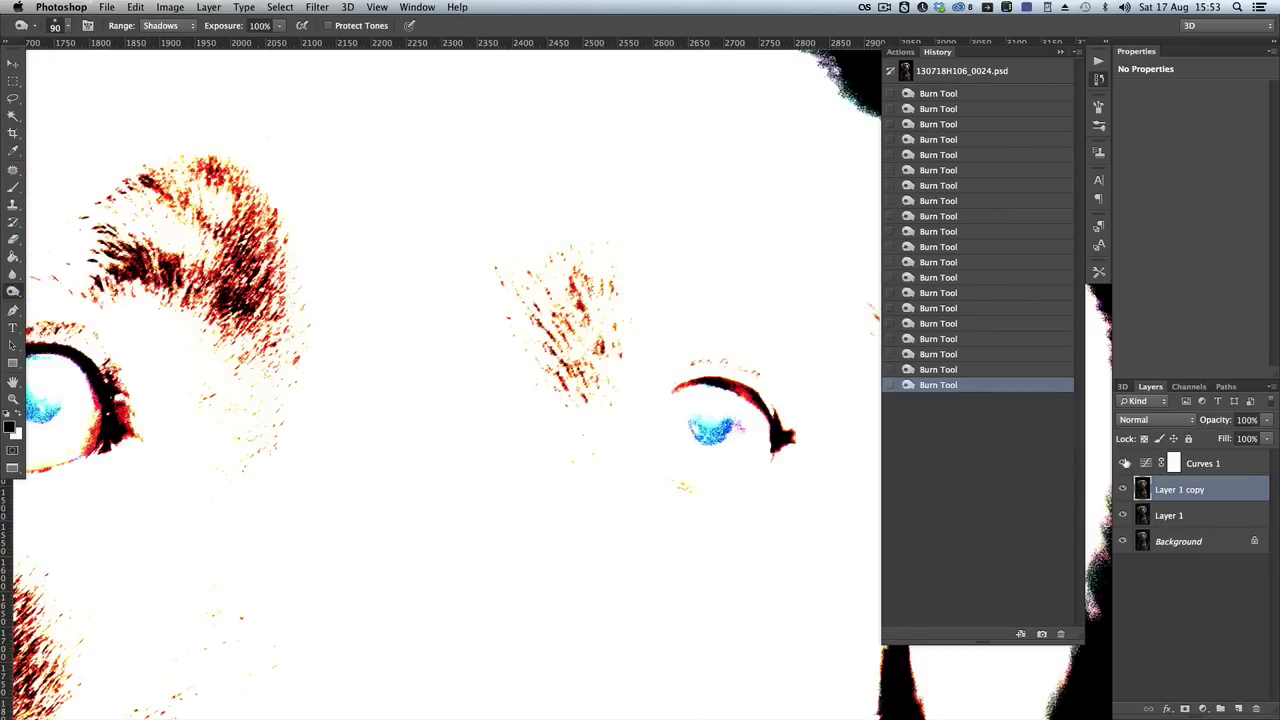
Hide the Curves 1 layer, fit the image on screen, and merge Layer 1 copy into Layer 1.
click(1122, 463)
key(super+0)
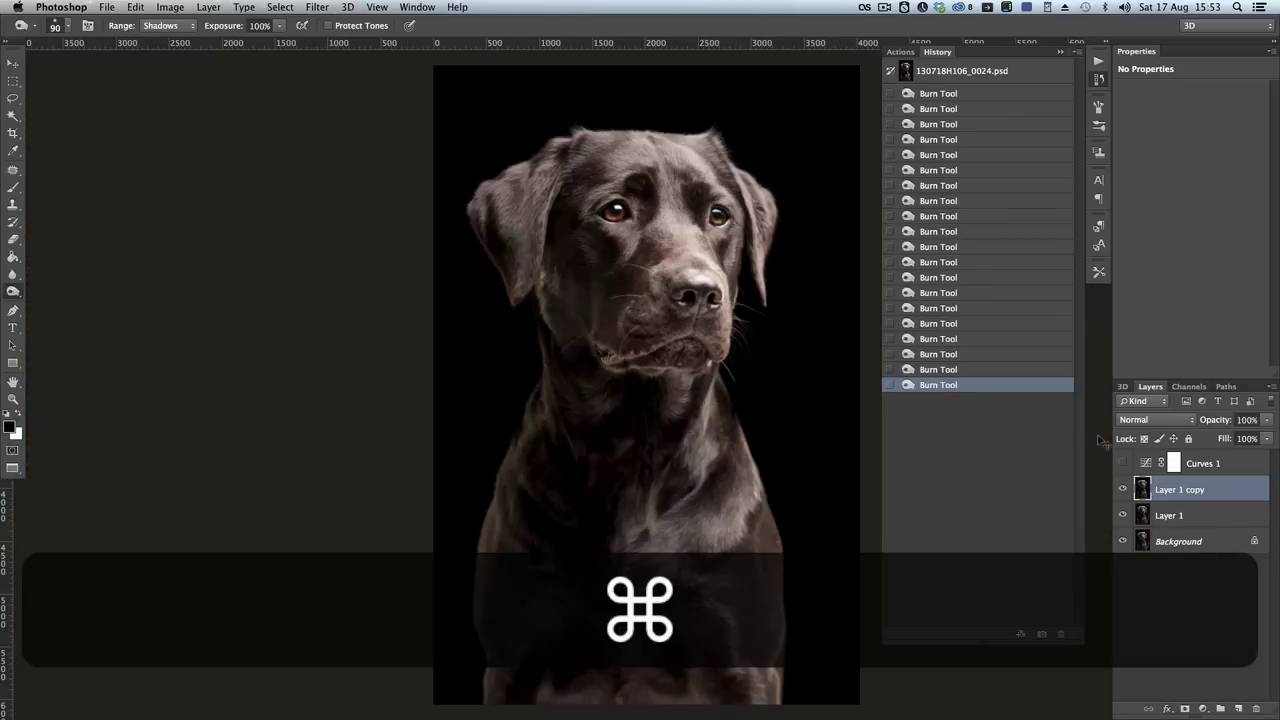
key(super+e)
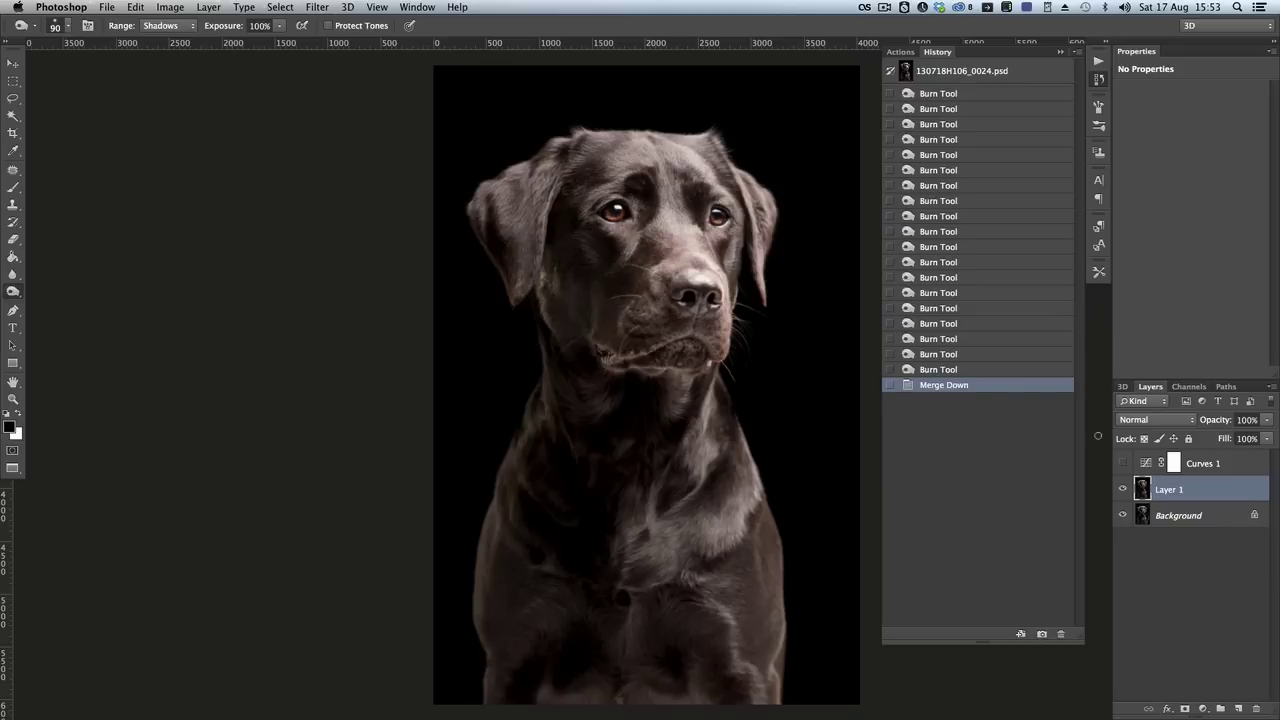
Crop the canvas wider on both sides, shifting the dog left into a landscape frame.
key(super+0)
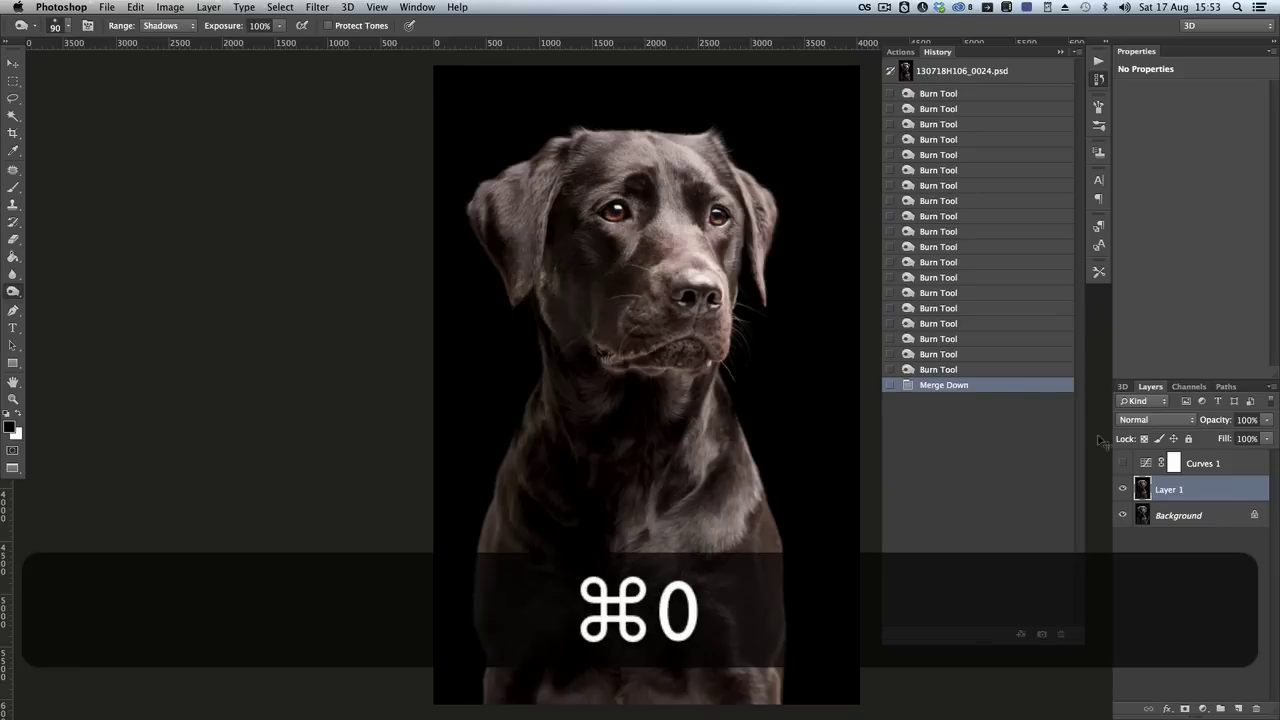
key(super+minus)
key(super+minus)
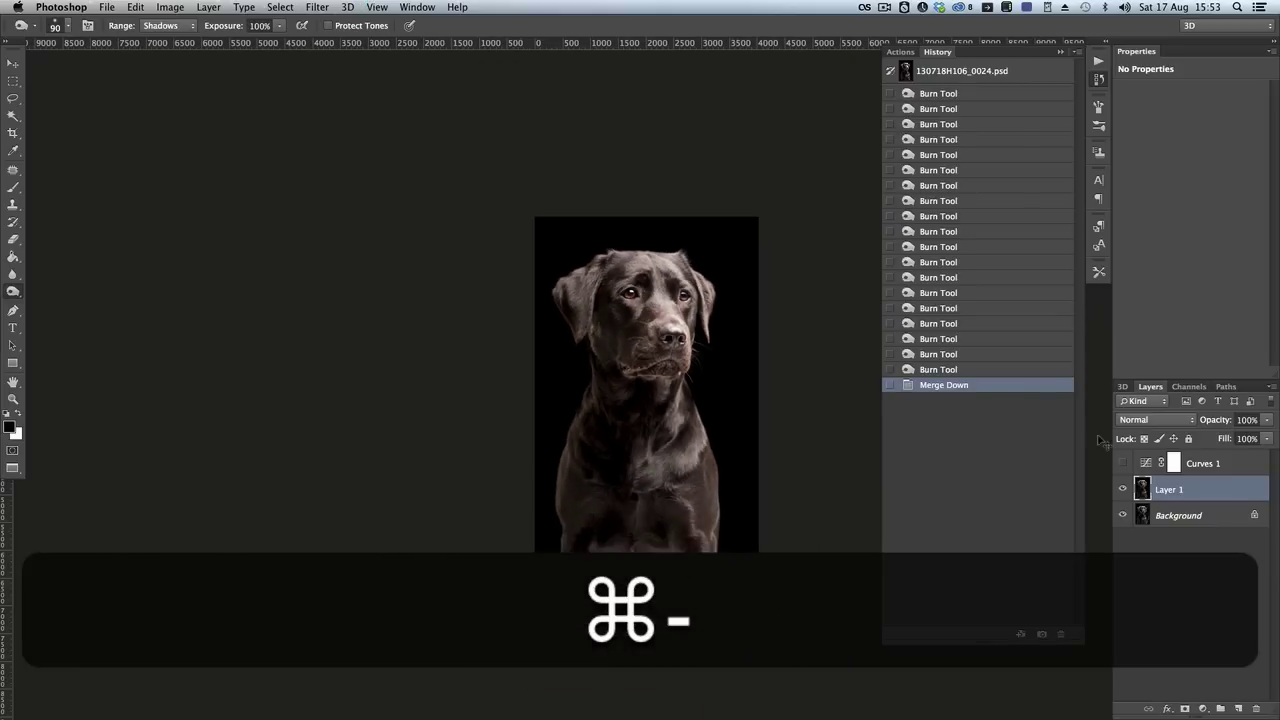
key(c)
drag(535, 385, 412, 390)
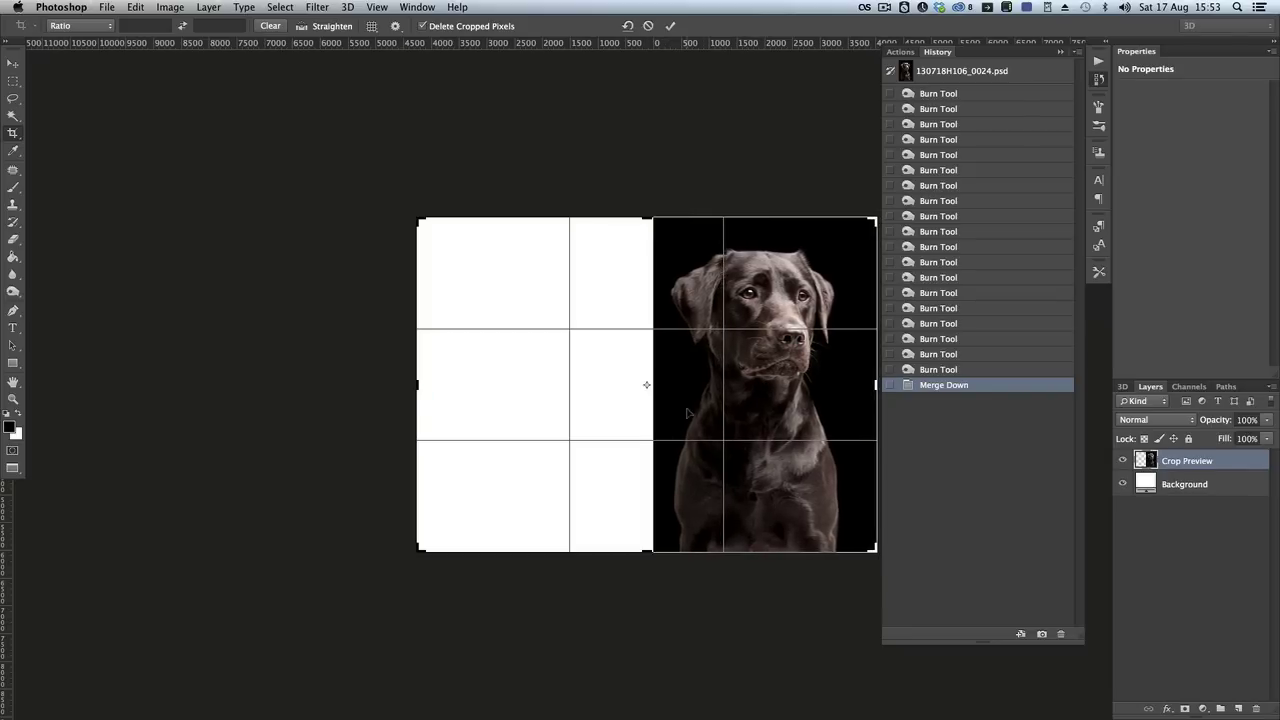
drag(687, 412, 500, 410)
drag(720, 408, 628, 371)
drag(756, 364, 772, 364)
key(Return)
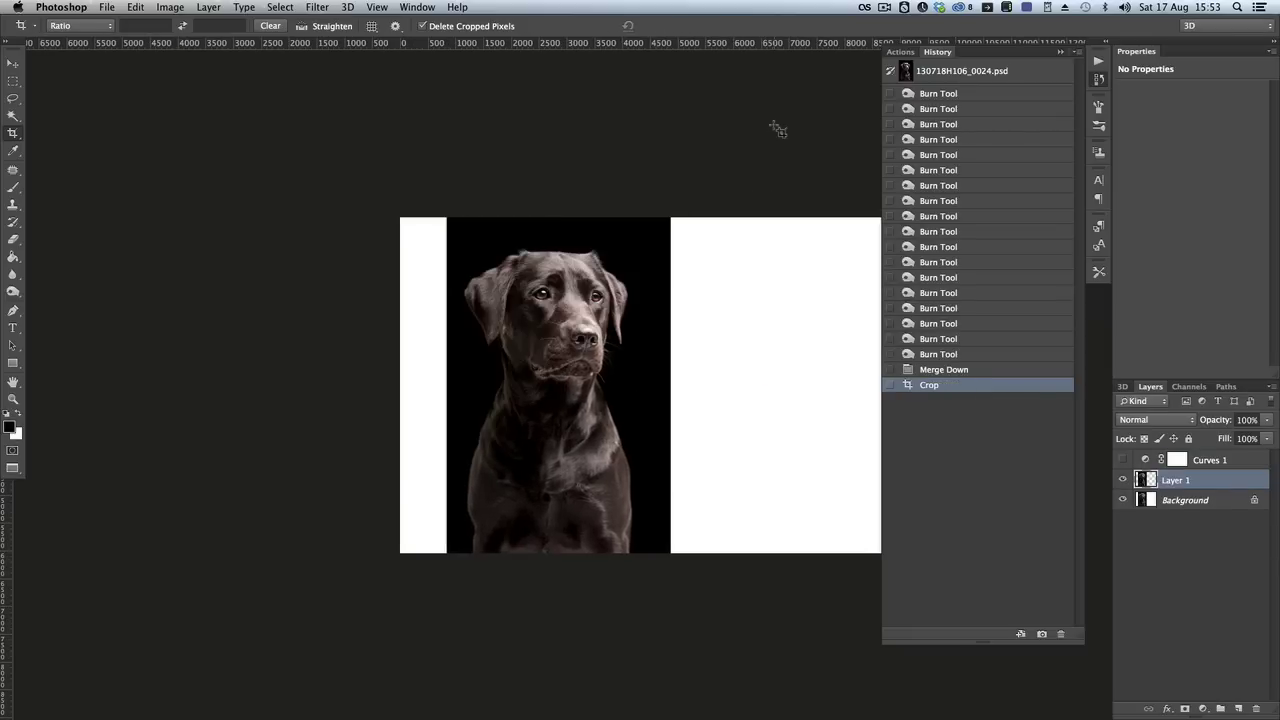
Paint-bucket fill the left and right white strips with black on Layer 1.
key(g)
click(466, 400)
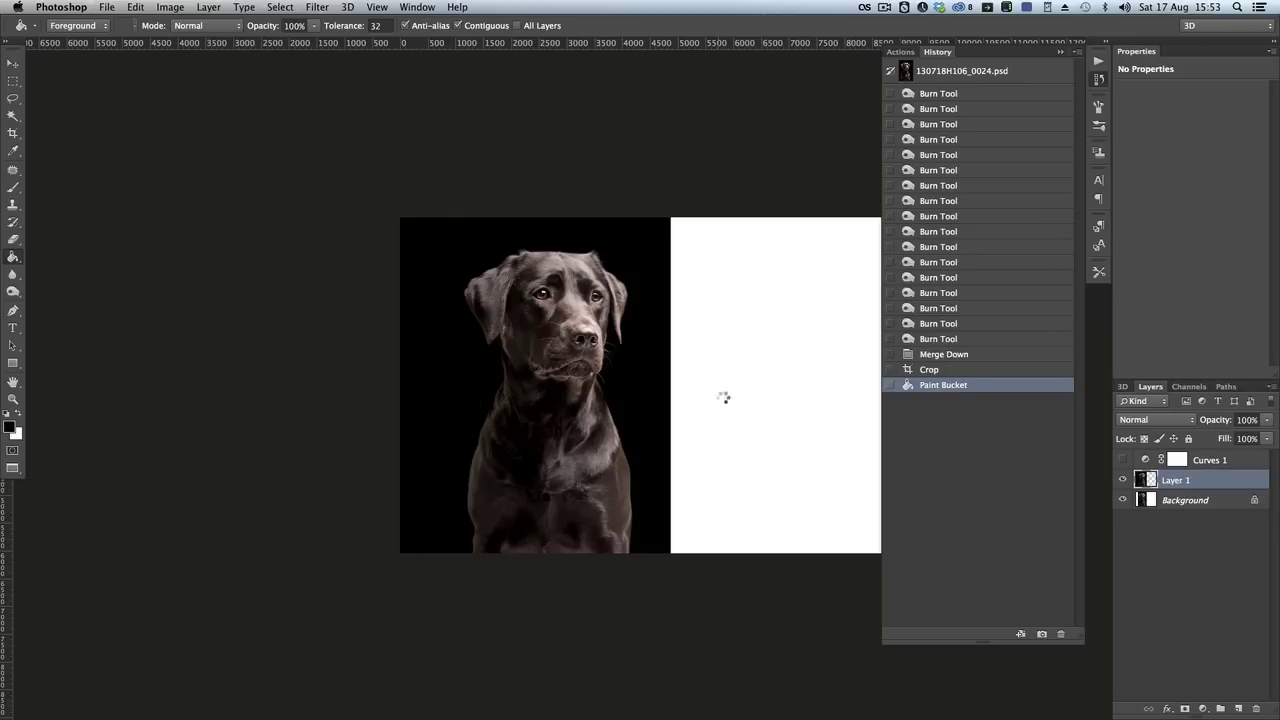
click(723, 397)
drag(489, 457, 346, 430)
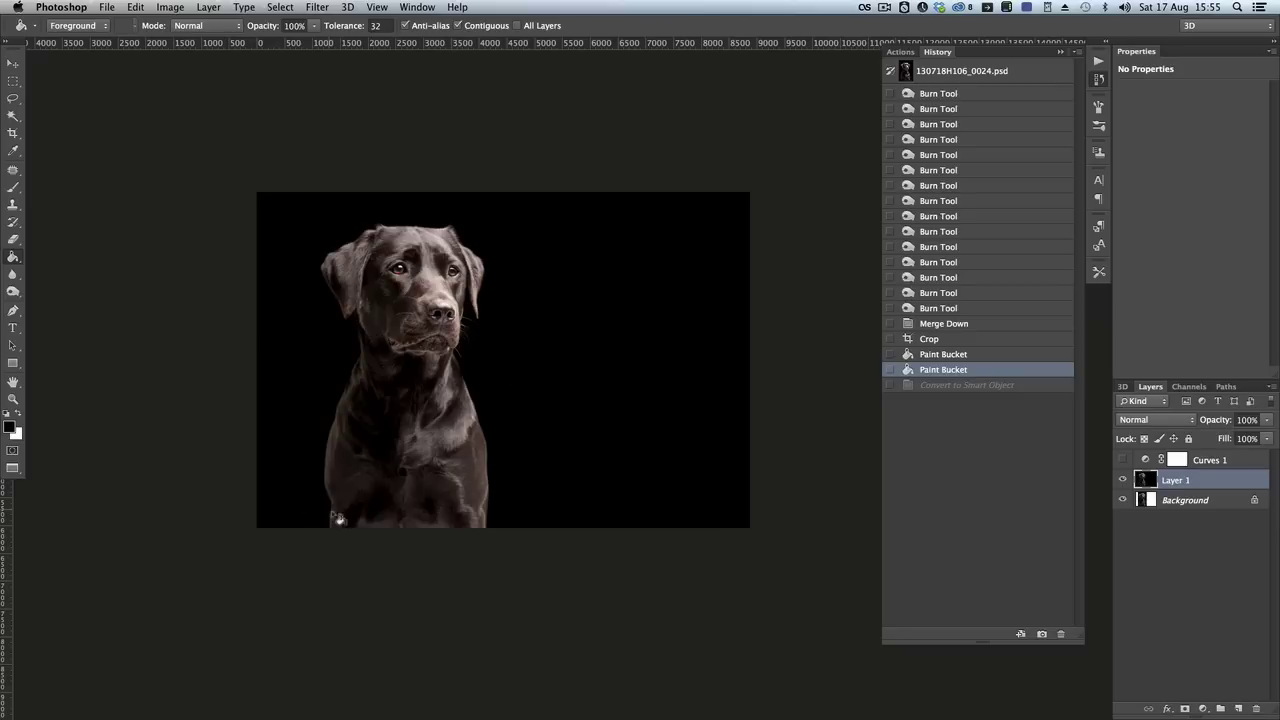
Add an Exposure adjustment layer with Gamma Correction set to 0.52.
click(1203, 708)
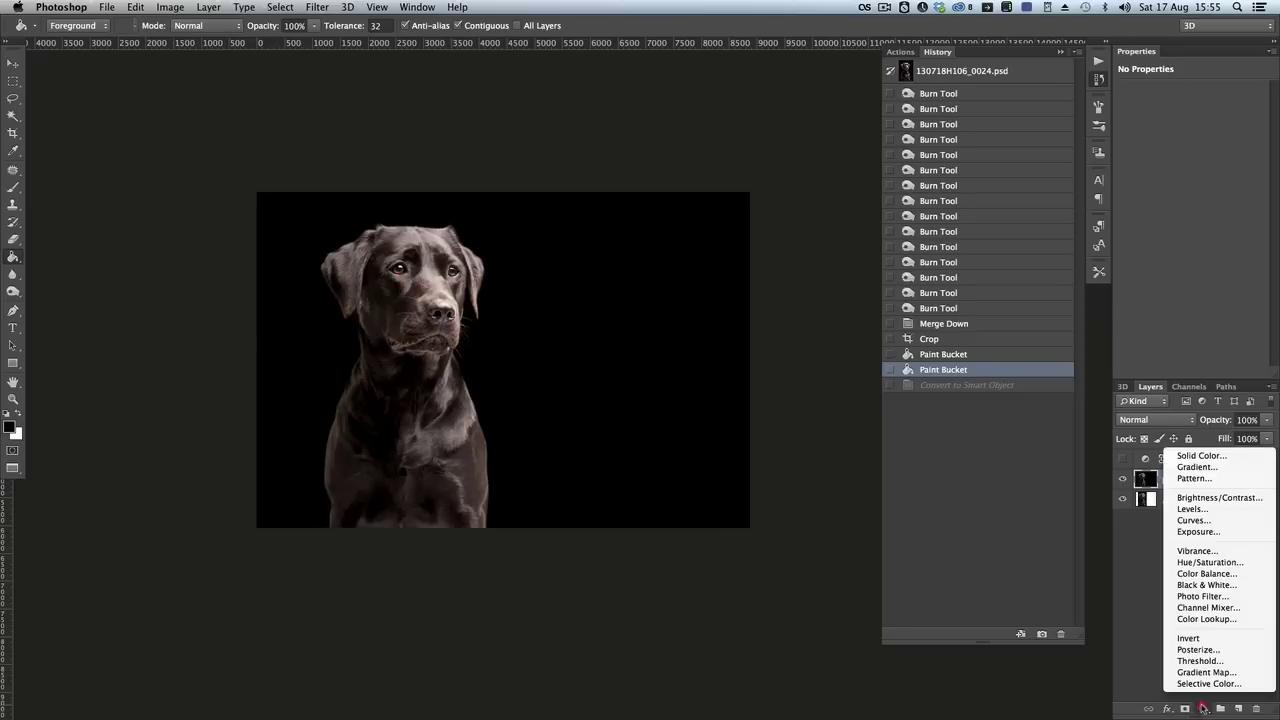
click(1198, 532)
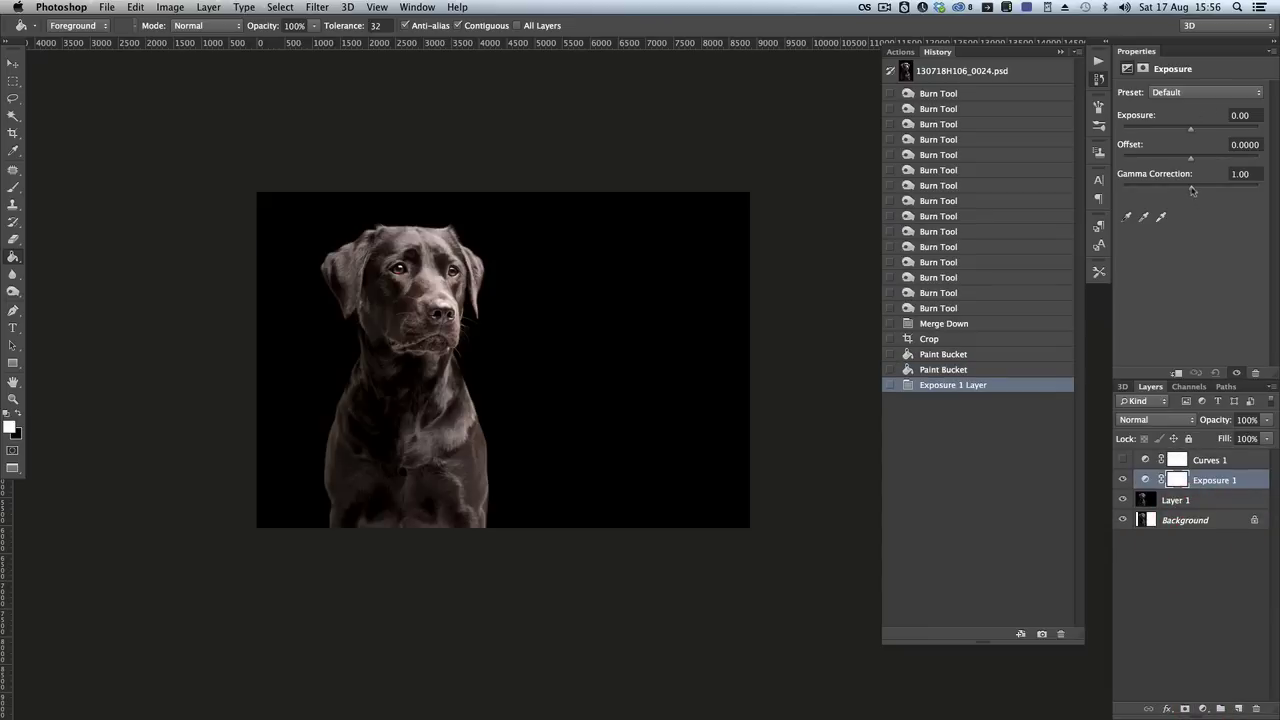
drag(1195, 190, 1210, 191)
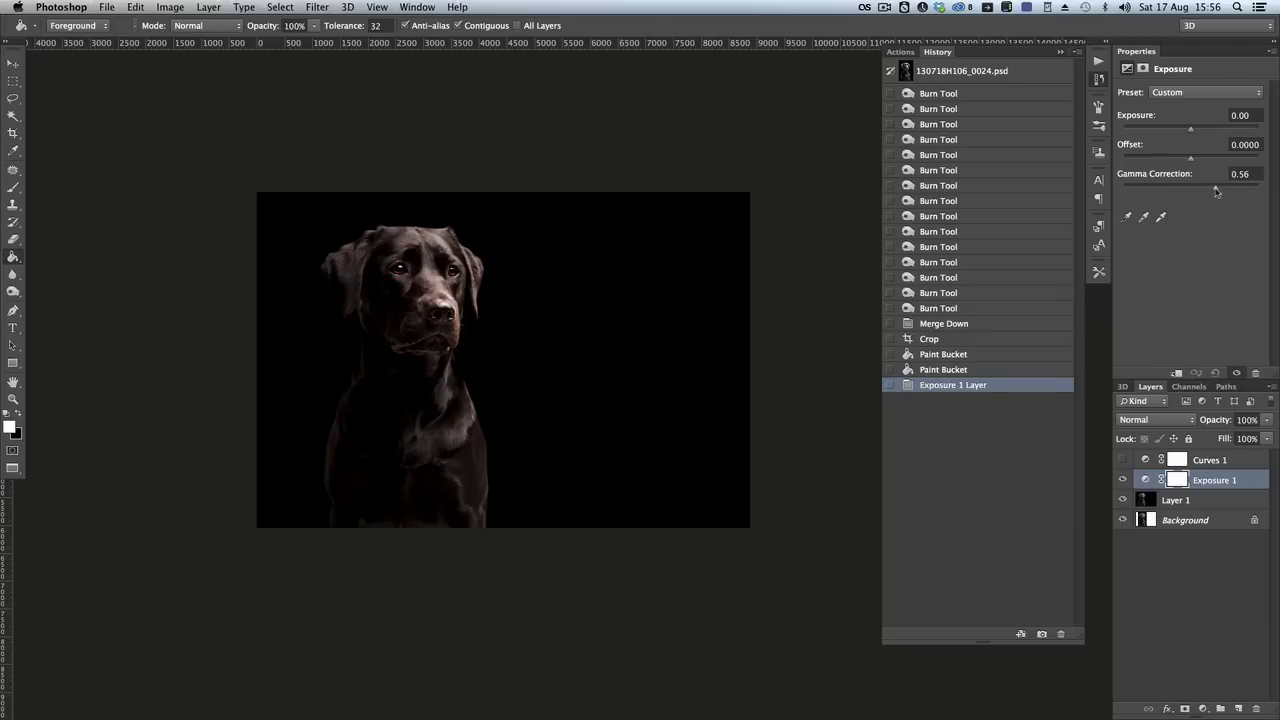
click(1218, 191)
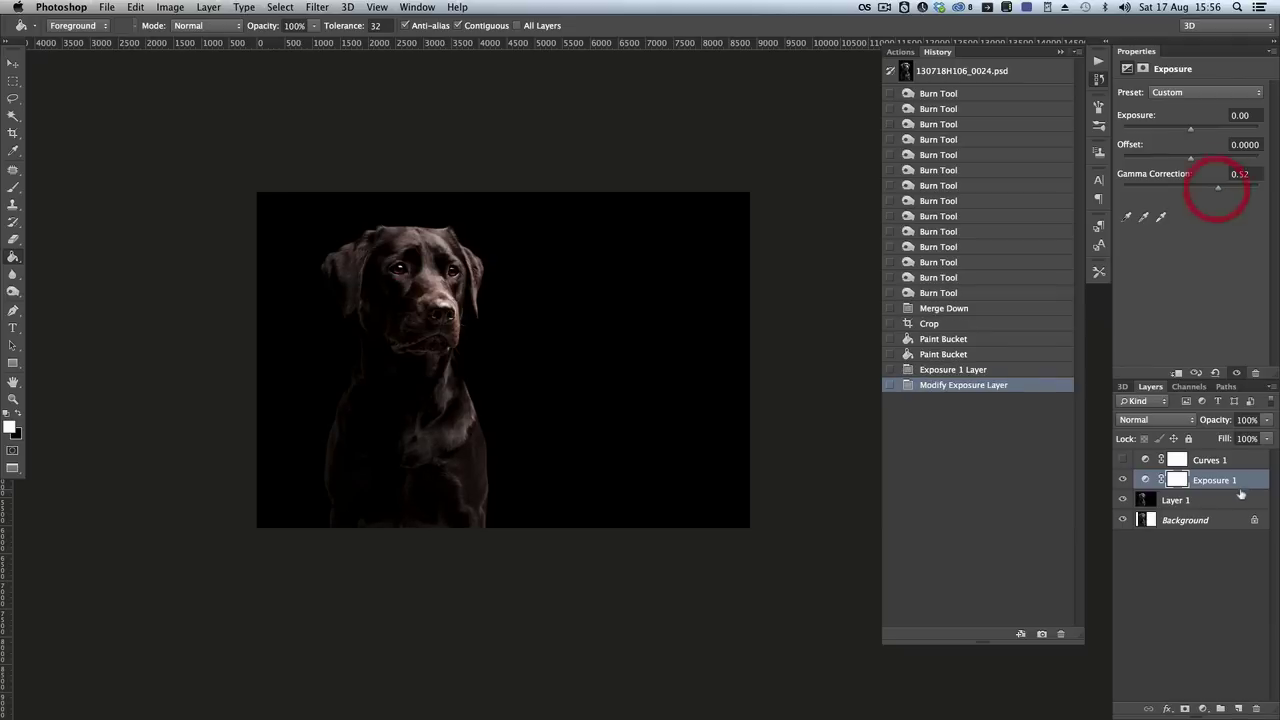
Mask the Exposure 1 darkening off the dog's ear and chest, keeping edges dark, and set gamma to 0.50.
key(b)
key(x)
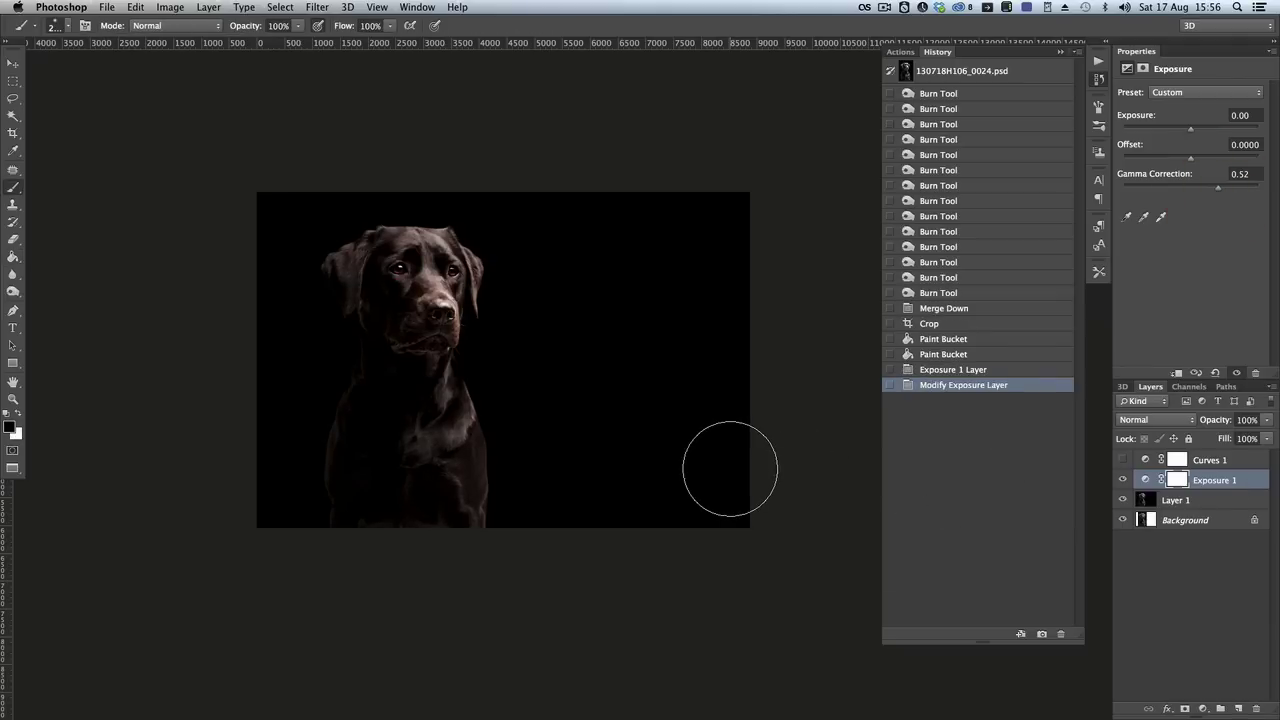
mouse_move(400, 284)
mouse_down()
mouse_move(355, 296)
mouse_move(334, 286)
mouse_move(457, 251)
mouse_move(429, 380)
mouse_move(371, 414)
mouse_move(406, 466)
mouse_move(427, 473)
mouse_move(414, 326)
mouse_move(450, 275)
mouse_move(375, 377)
mouse_move(349, 360)
mouse_up()
key(bracketleft)
key(bracketleft)
key(bracketleft)
key(bracketleft)
key(bracketleft)
key(bracketleft)
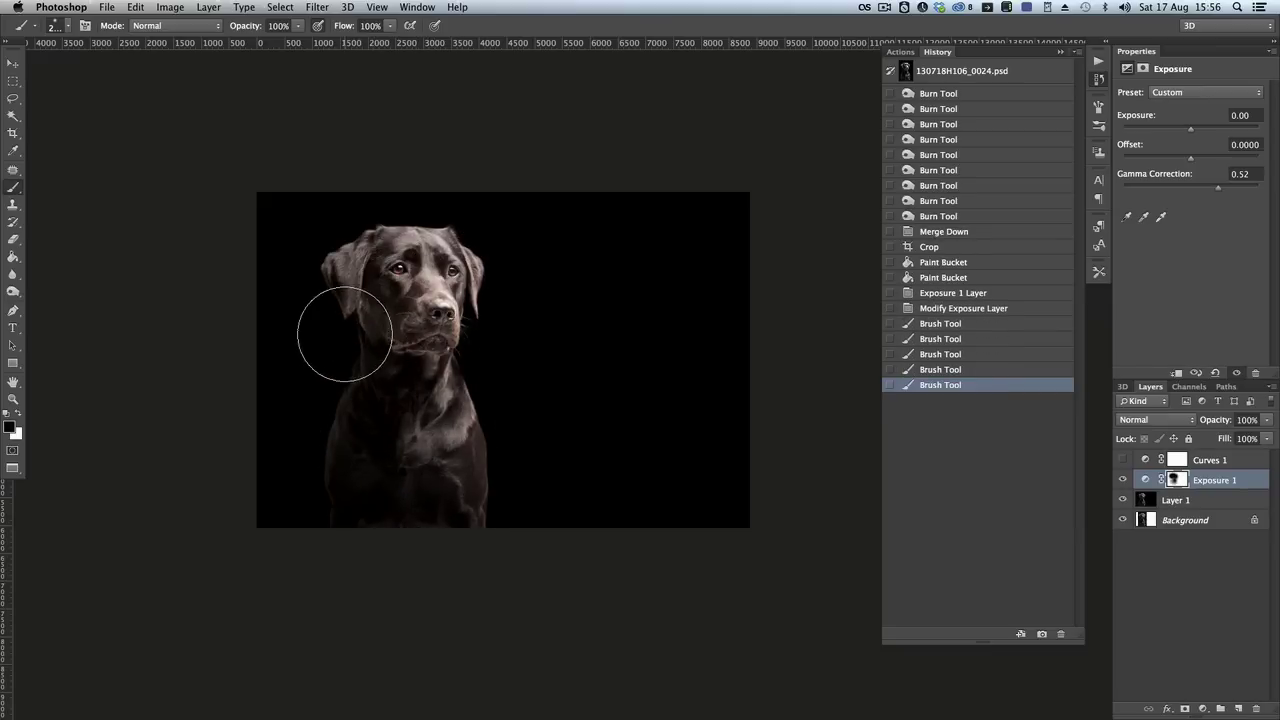
key(x)
mouse_move(346, 256)
mouse_down()
mouse_move(333, 270)
mouse_move(374, 206)
mouse_move(343, 280)
mouse_move(357, 329)
mouse_move(378, 346)
mouse_move(374, 457)
mouse_move(437, 500)
mouse_up()
key(x)
mouse_move(364, 455)
mouse_down()
mouse_move(349, 419)
mouse_move(363, 390)
mouse_move(351, 403)
mouse_move(362, 393)
mouse_move(356, 468)
mouse_move(381, 506)
mouse_move(342, 490)
mouse_move(325, 453)
mouse_move(366, 542)
mouse_move(403, 534)
mouse_up()
key(x)
drag(472, 471, 443, 549)
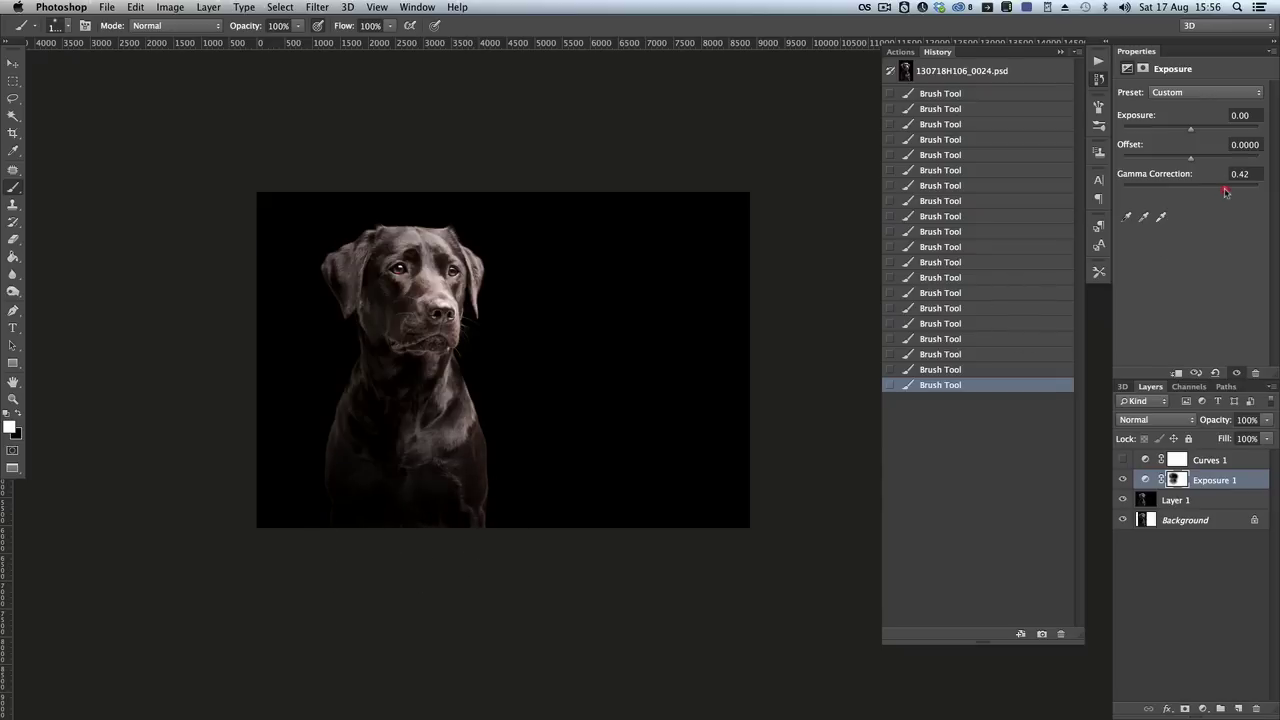
click(1220, 189)
Stamp all visible layers into Layer 2 and convert it to a Smart Object.
key(alt+shift+super)
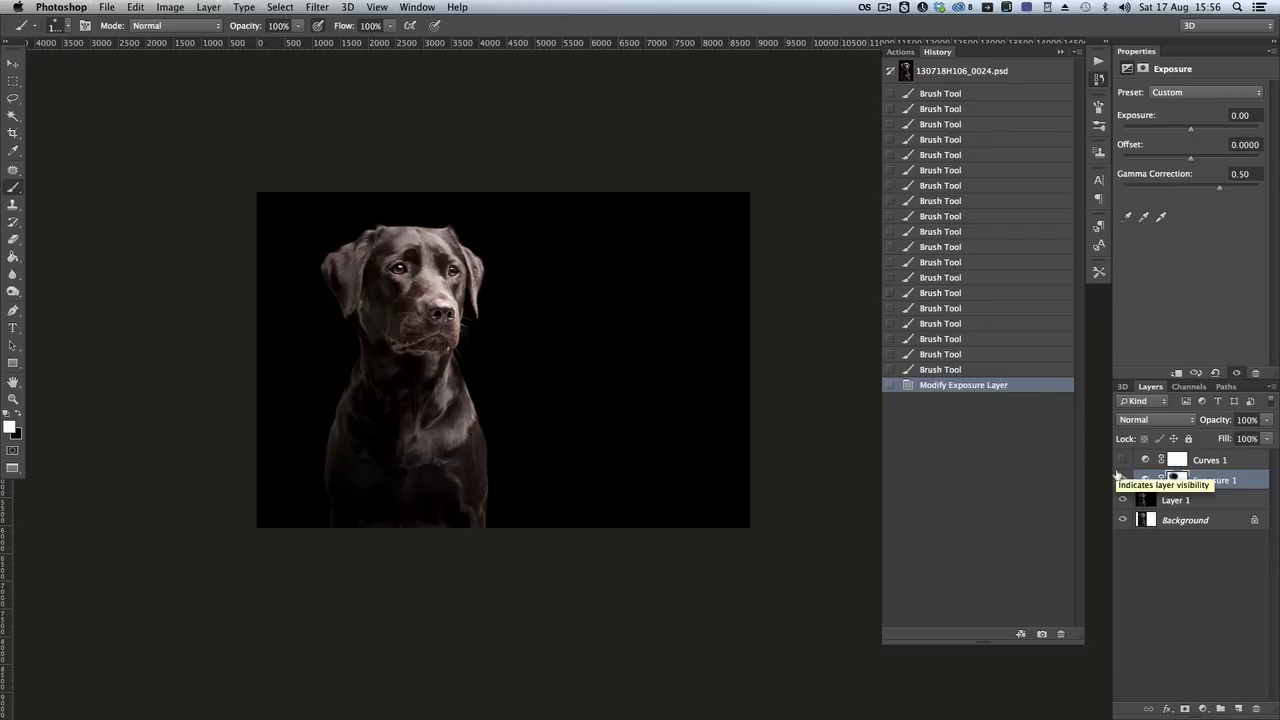
key(alt+shift+super)
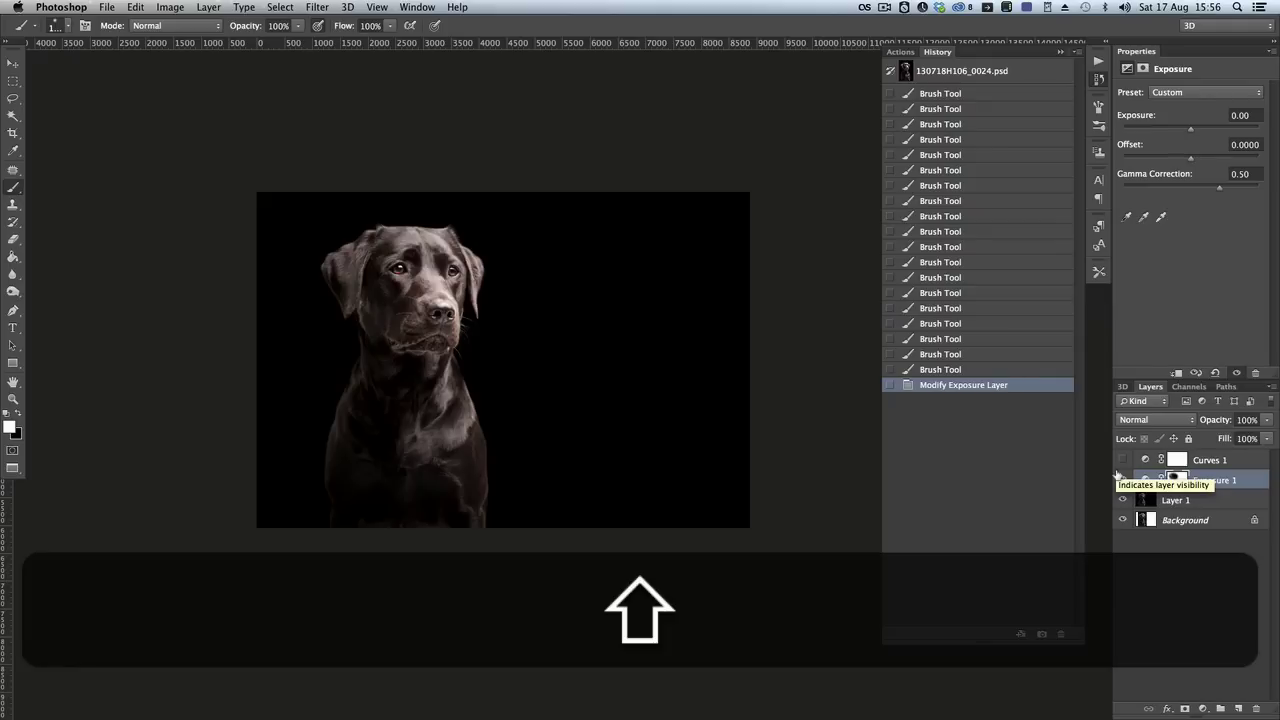
key(alt+shift+super+e)
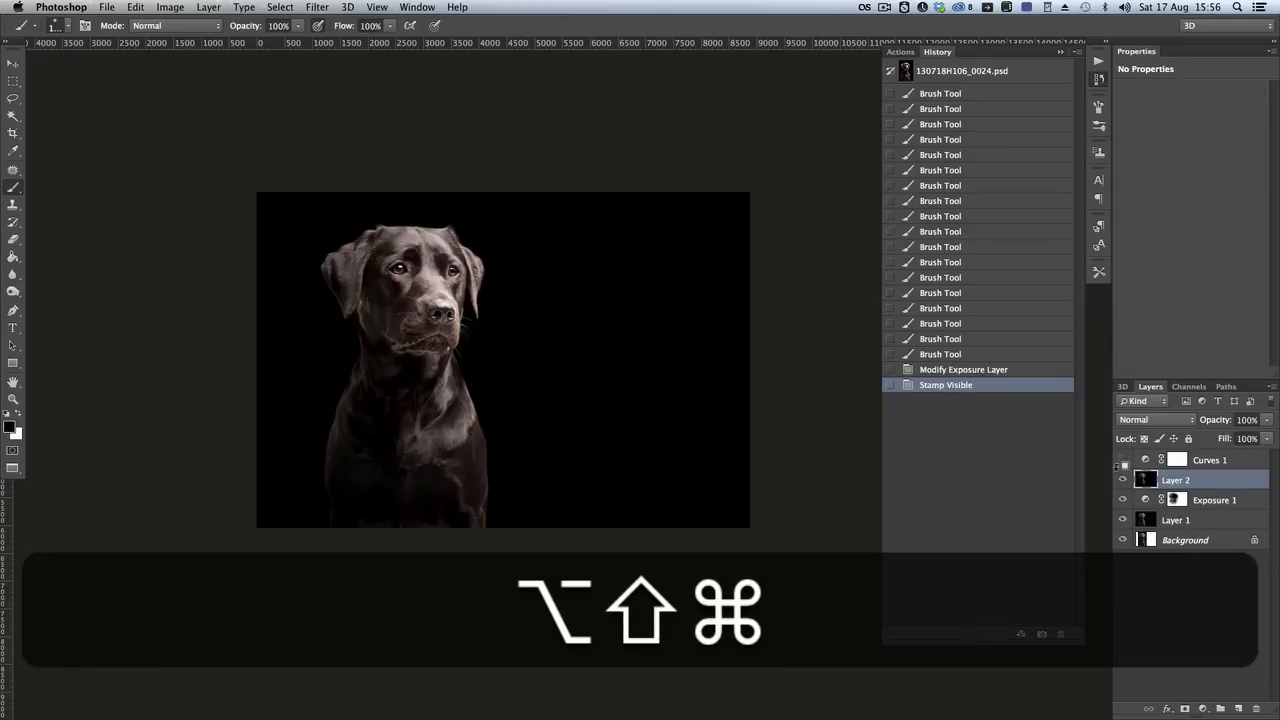
right_click(1120, 477)
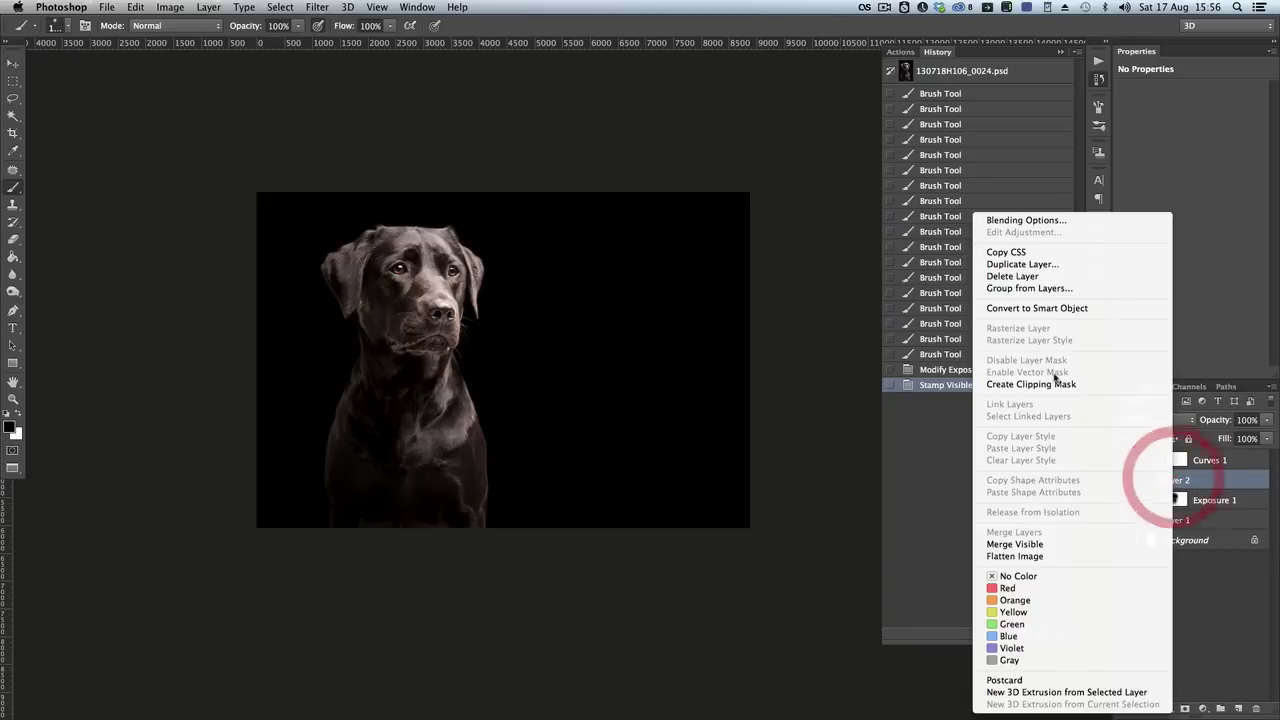
click(1050, 308)
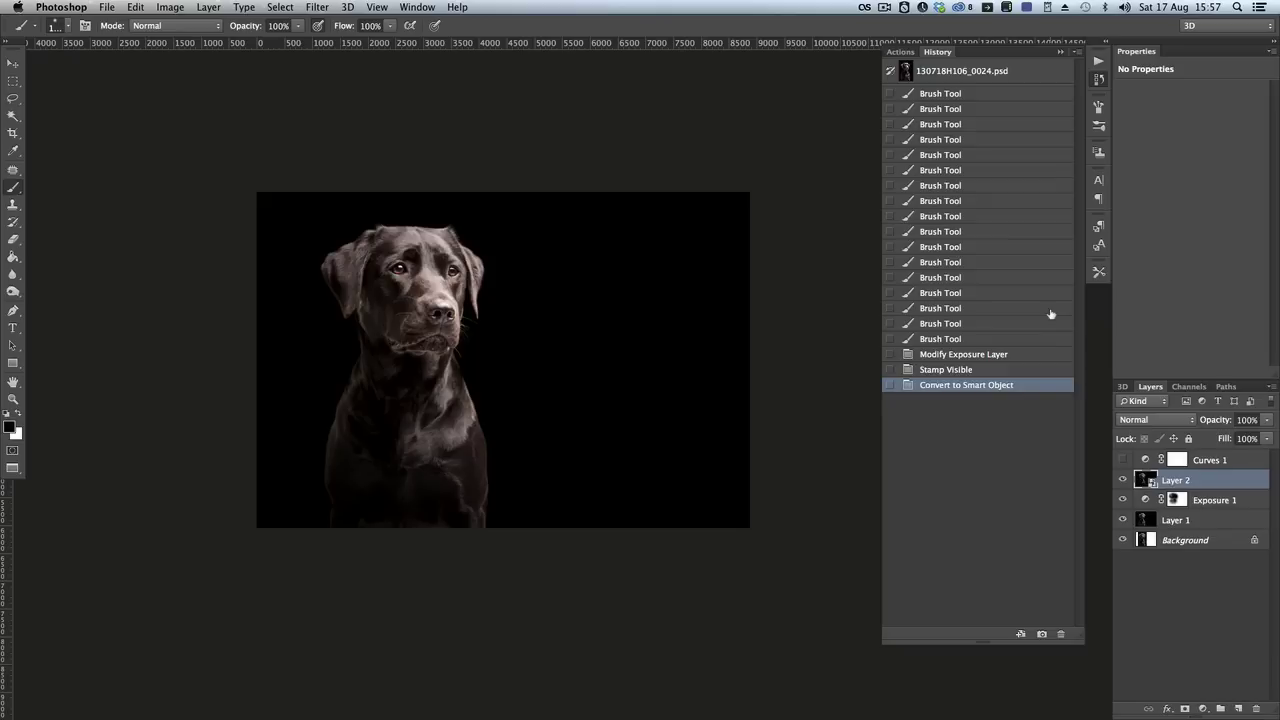
Launch Silver Efex Pro 2 and try the PW Agfa LOW GRAIN High Structure and PW Black Lab 1 presets.
click(315, 8)
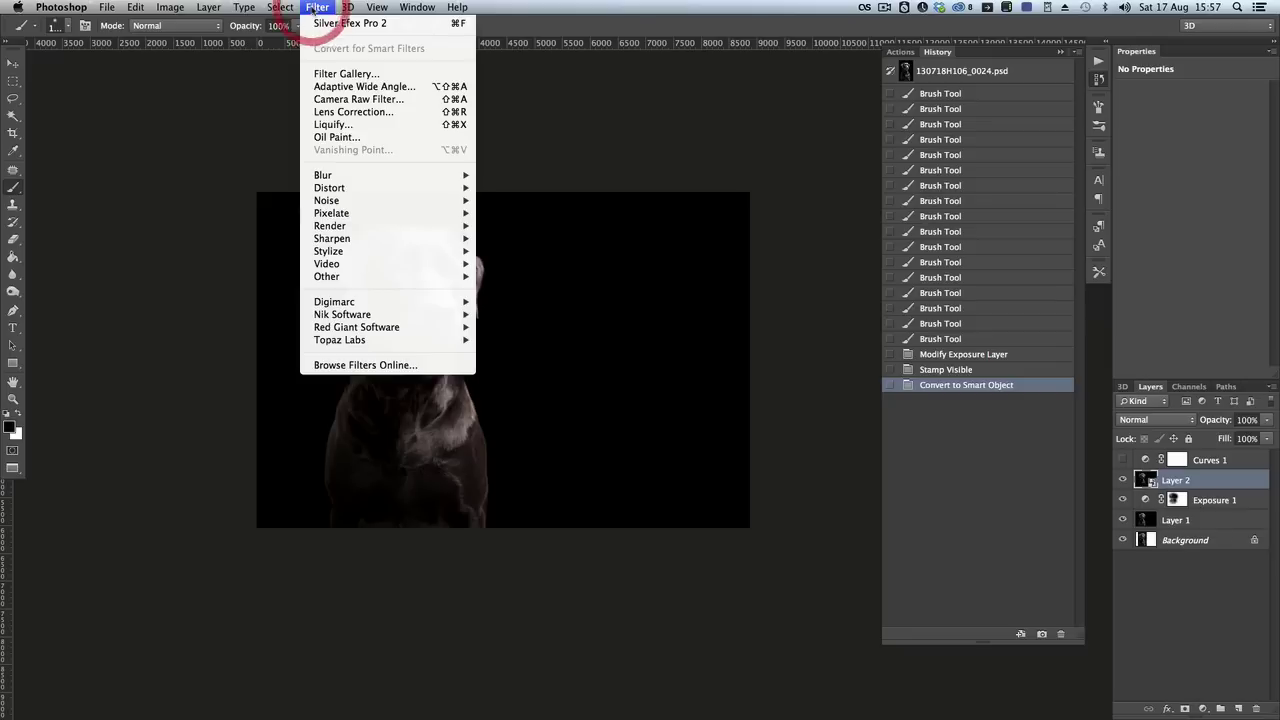
mouse_move(396, 318)
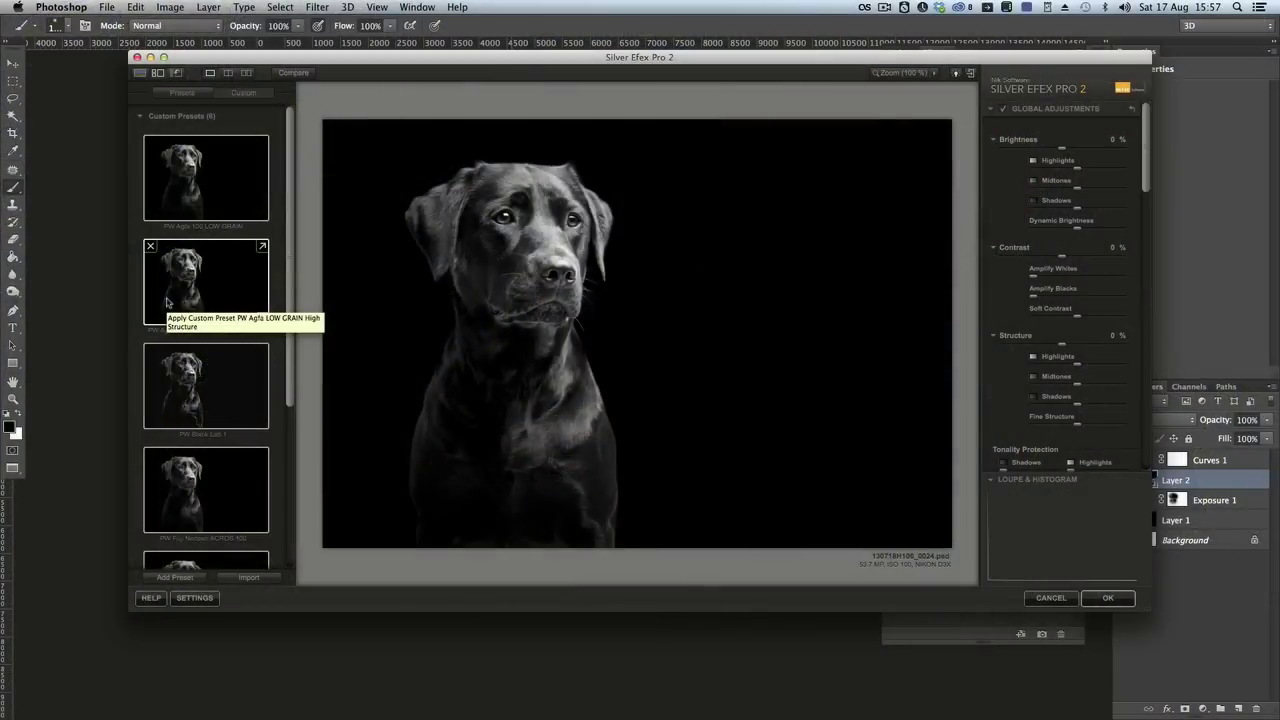
click(204, 280)
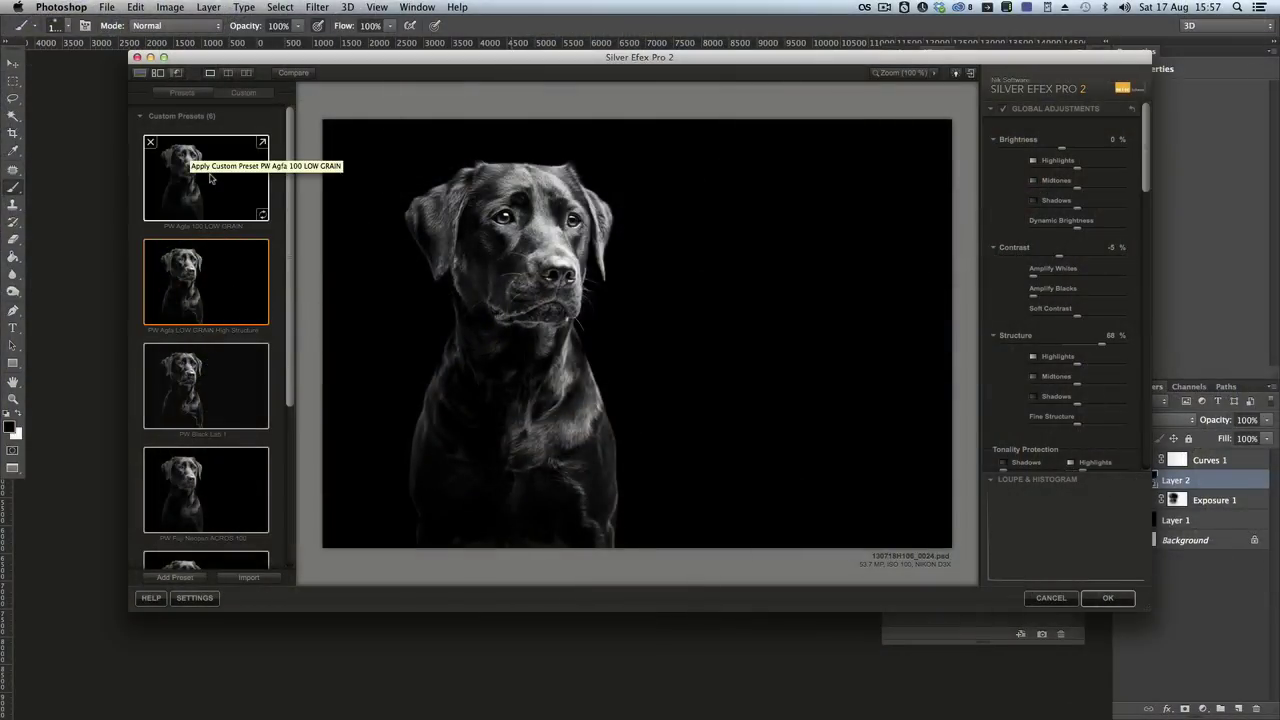
click(188, 365)
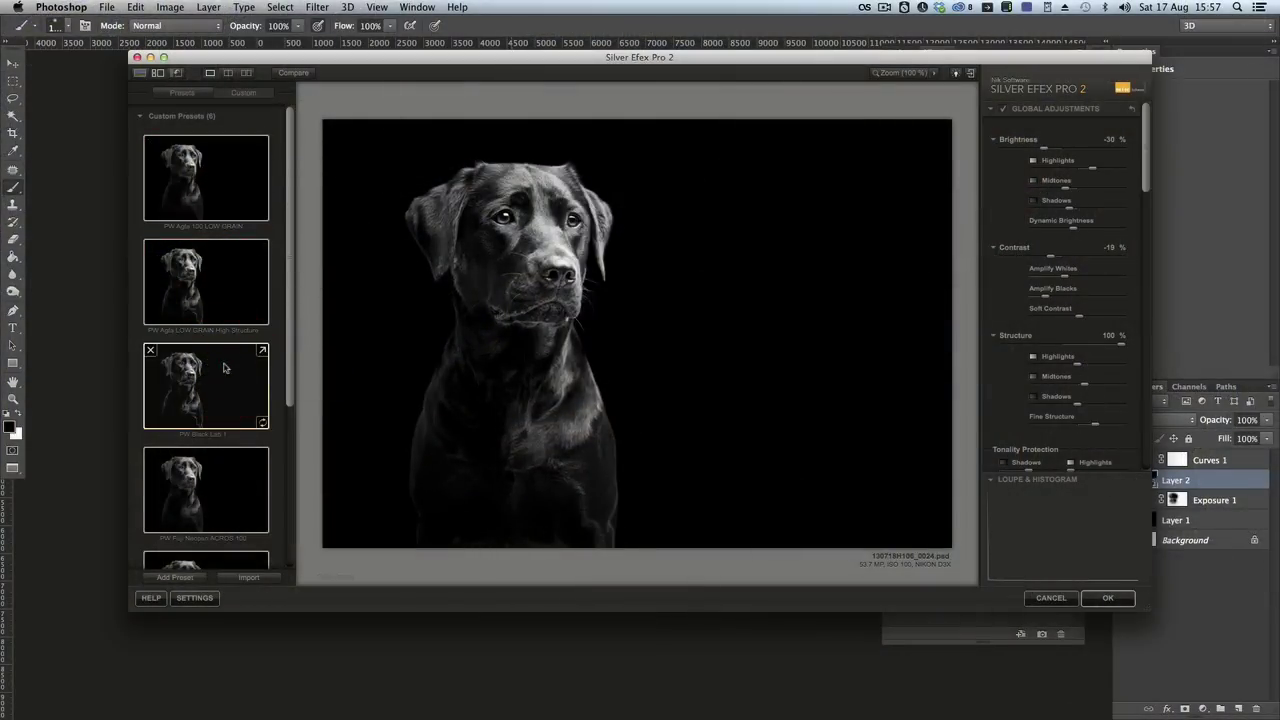
Compare the PW Kodak T3200 and PW Snow presets, settling on PW Kodak T3200.
scroll(223, 368, down, 5)
click(212, 368)
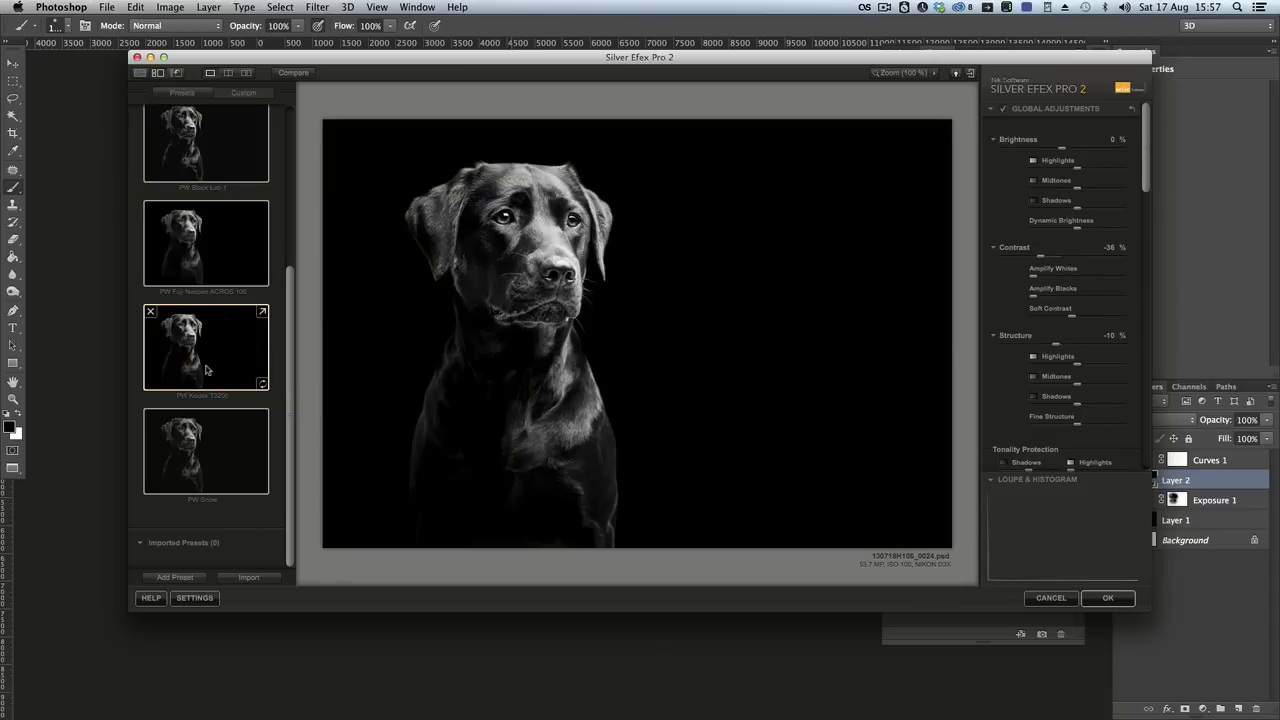
click(207, 453)
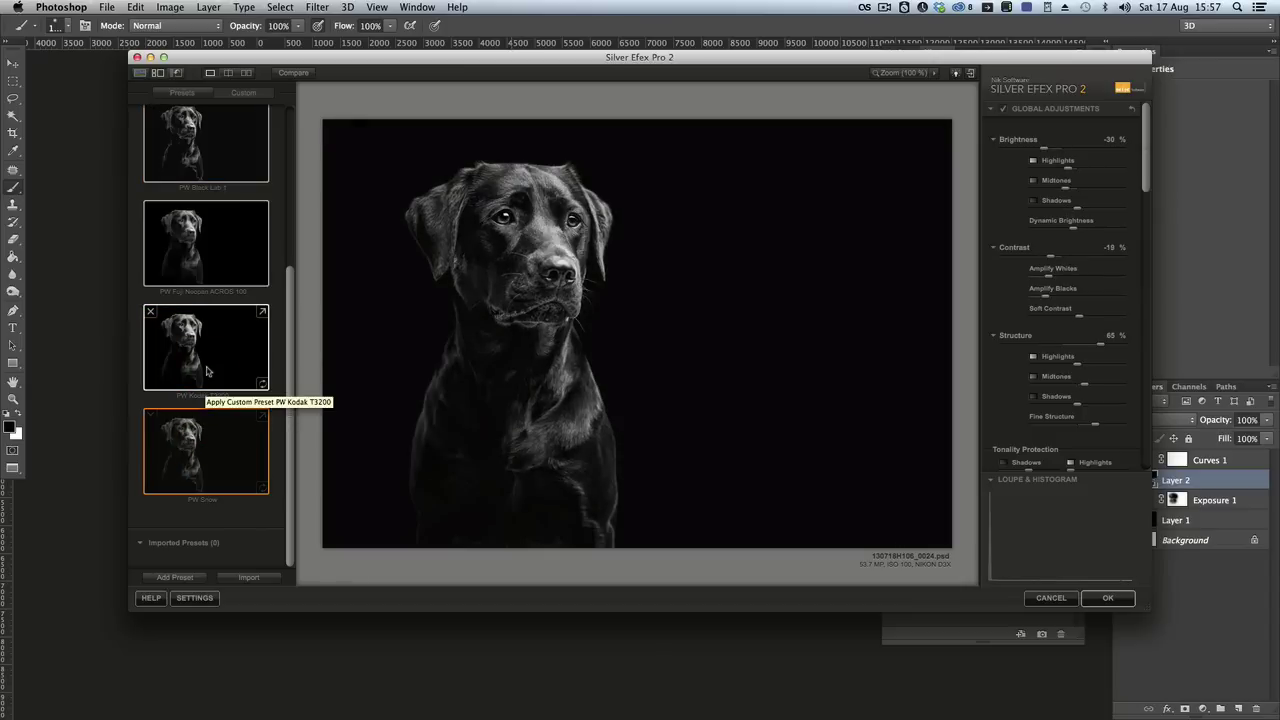
click(207, 371)
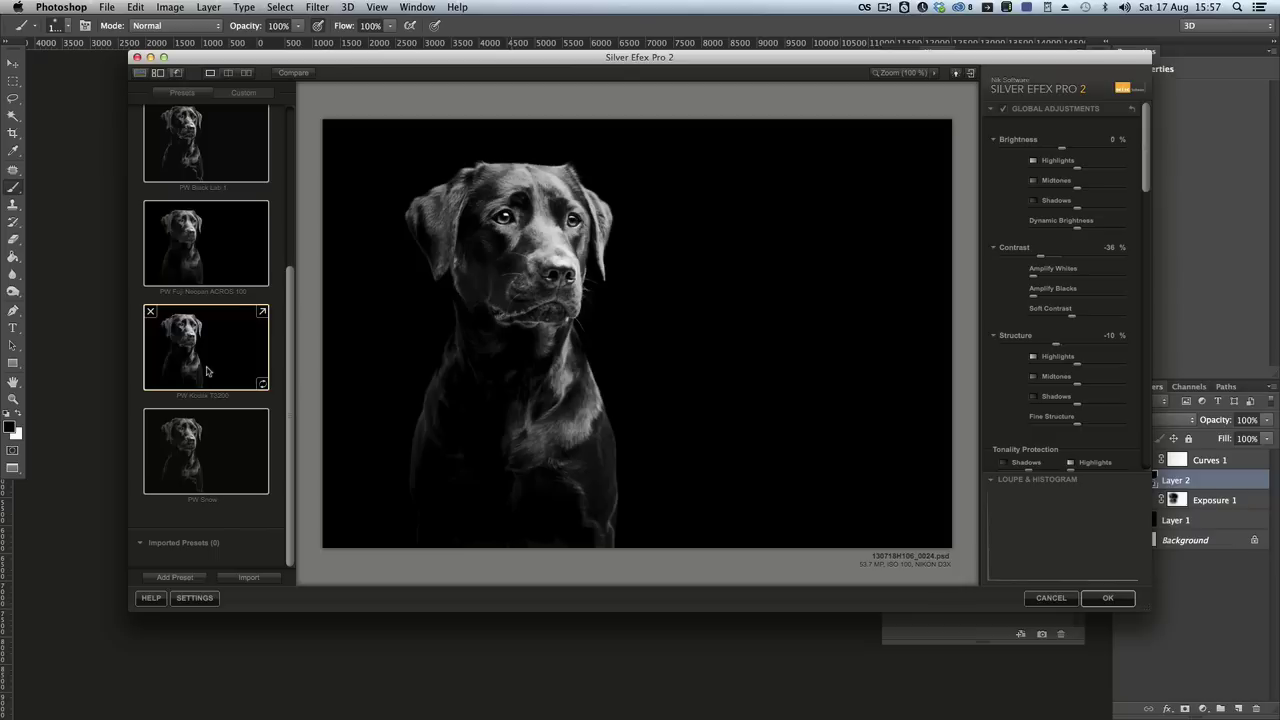
click(192, 455)
scroll(197, 437, up, 3)
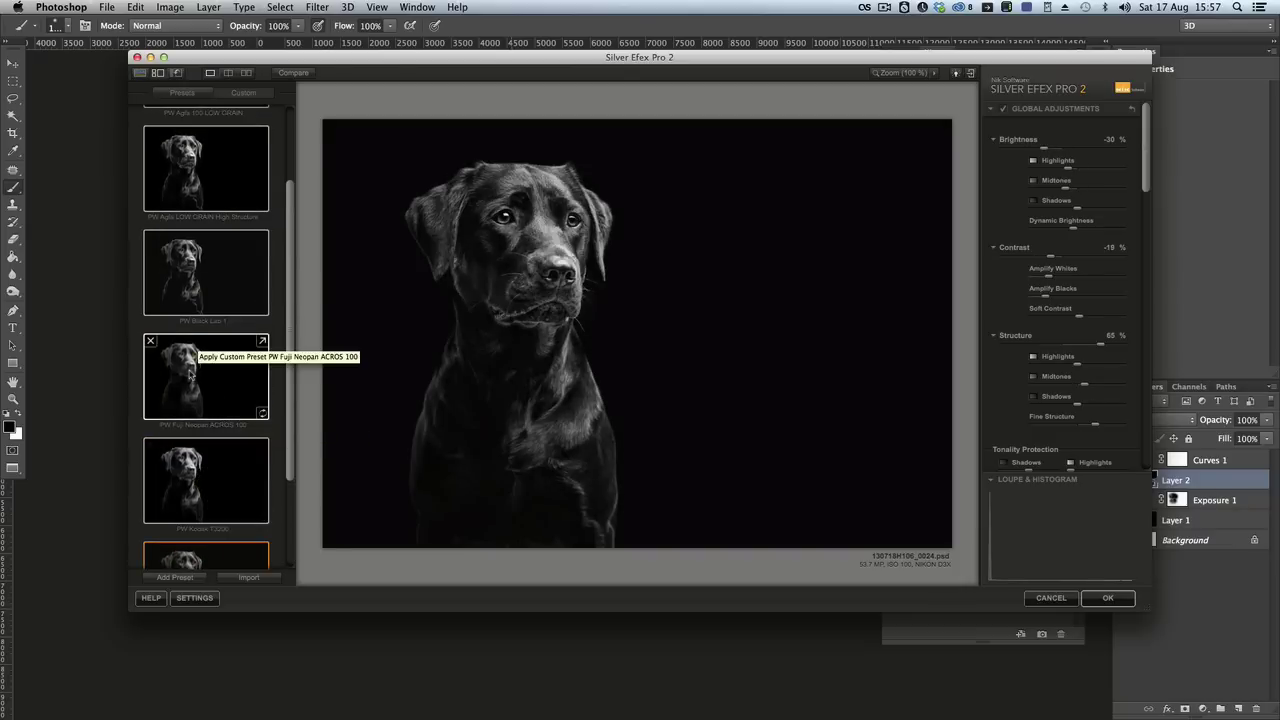
click(209, 476)
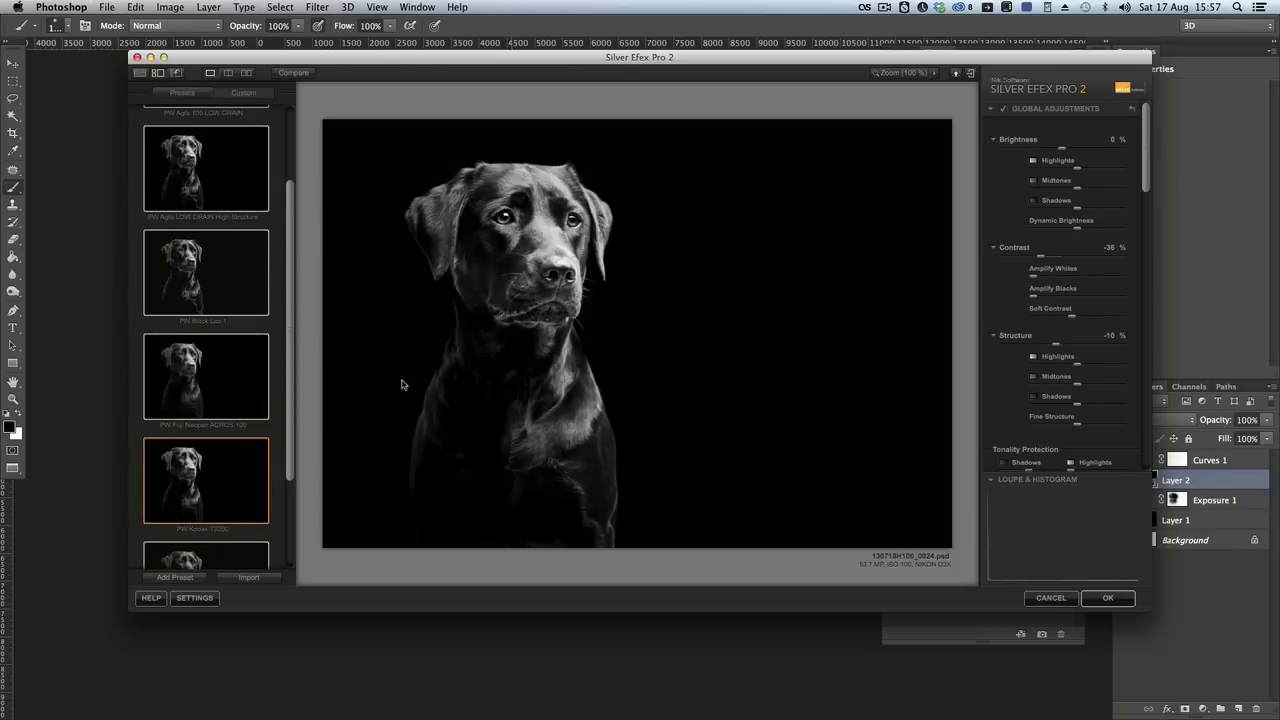
scroll(278, 416, down, 2)
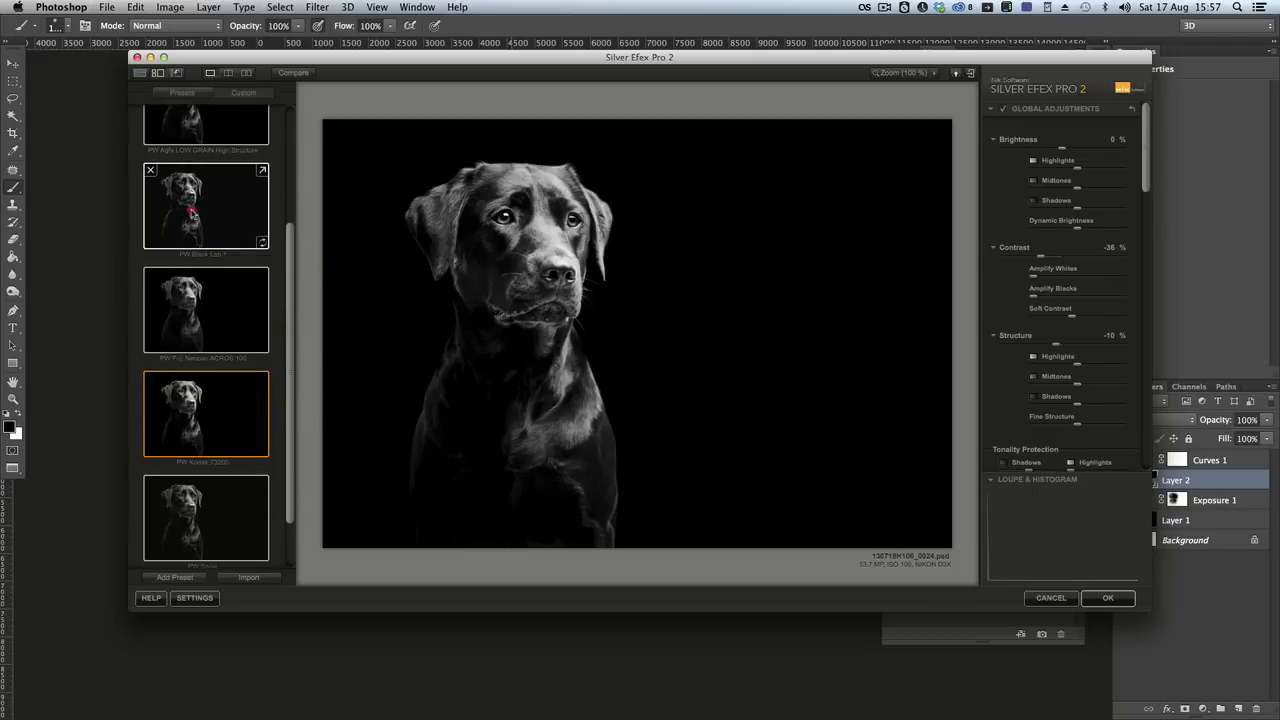
Apply the PW Black Lab 1 preset and raise the highlights brightness slider.
click(193, 211)
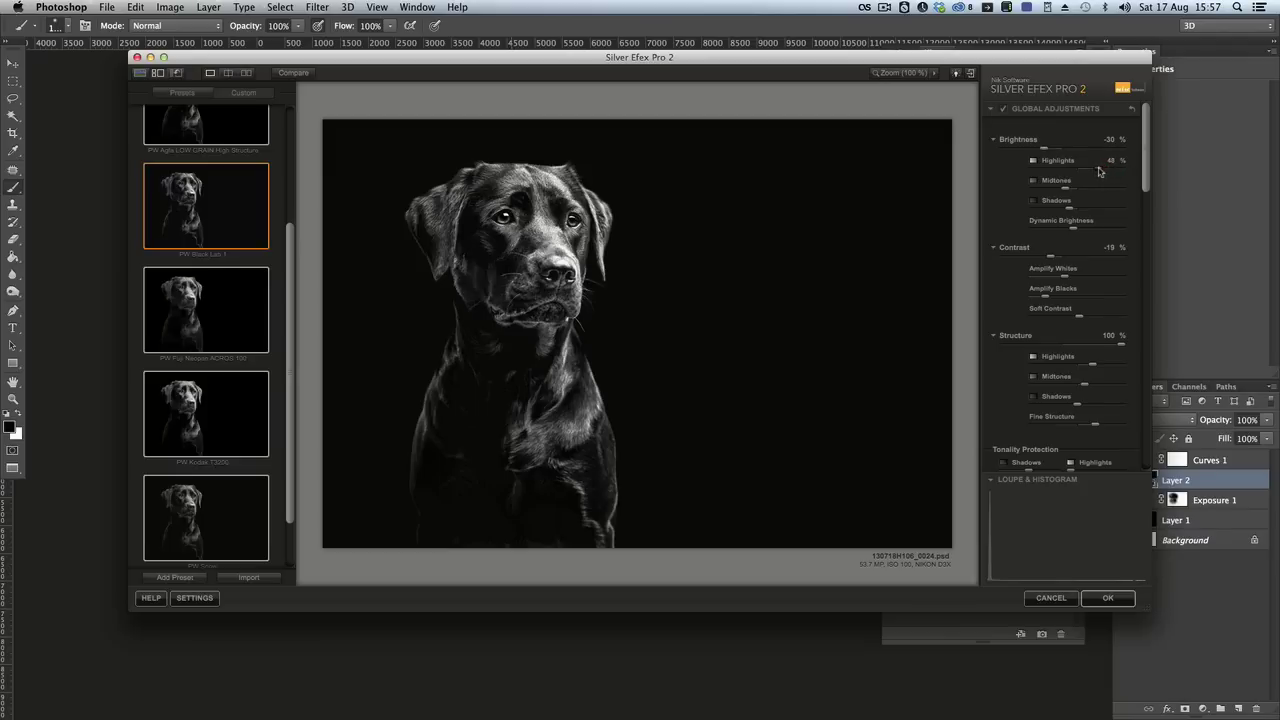
drag(1066, 189, 1087, 193)
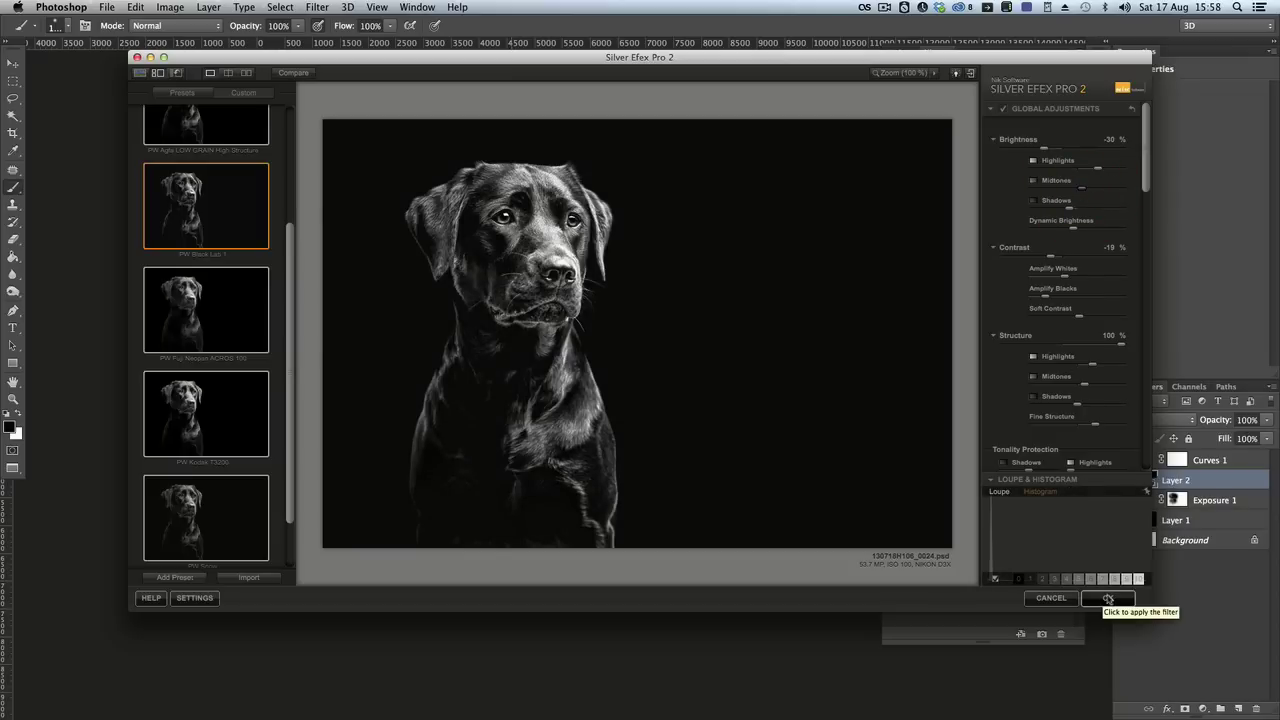
Apply the Silver Efex conversion, then add a Color Balance layer with midtones 23, 11, 2.
click(1108, 598)
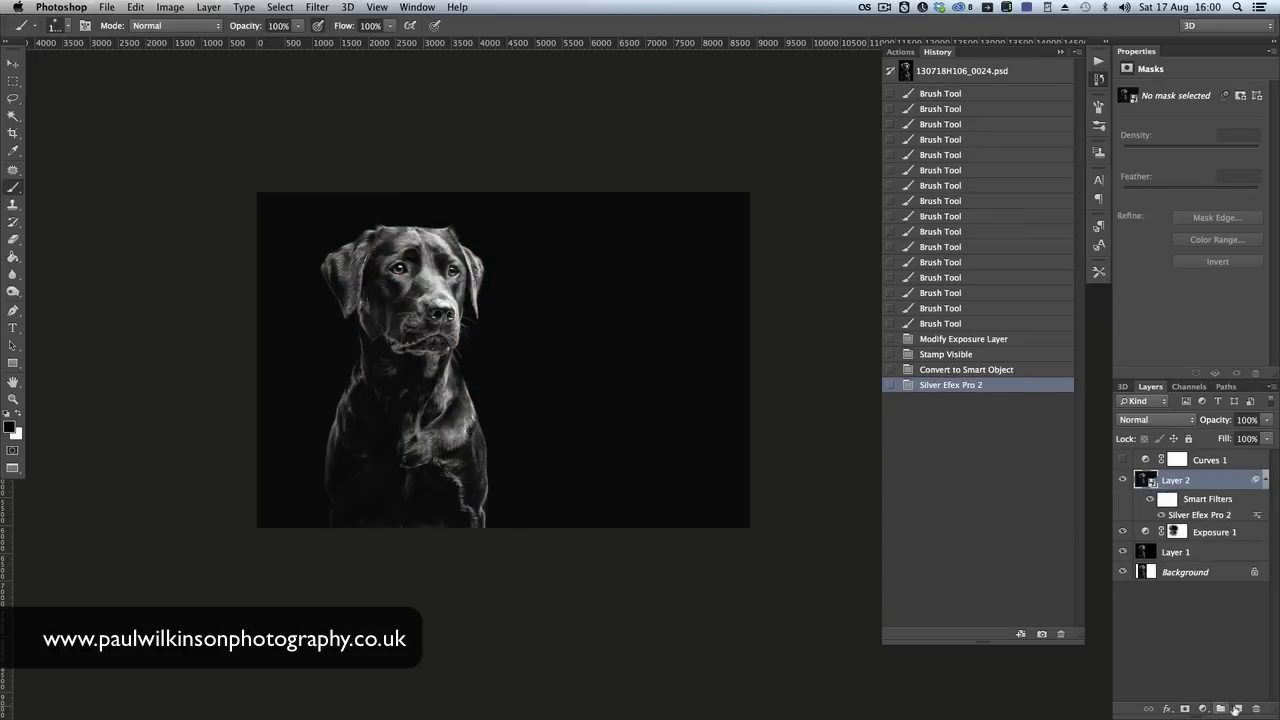
click(1203, 708)
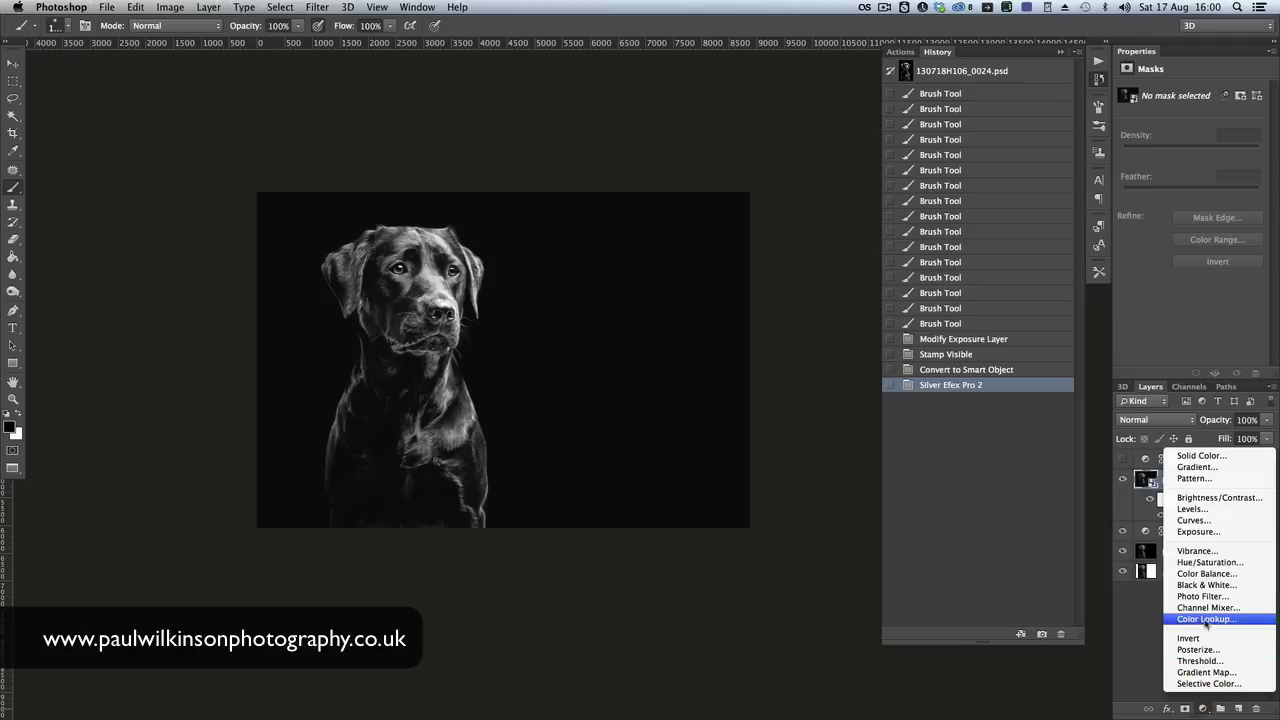
click(1208, 573)
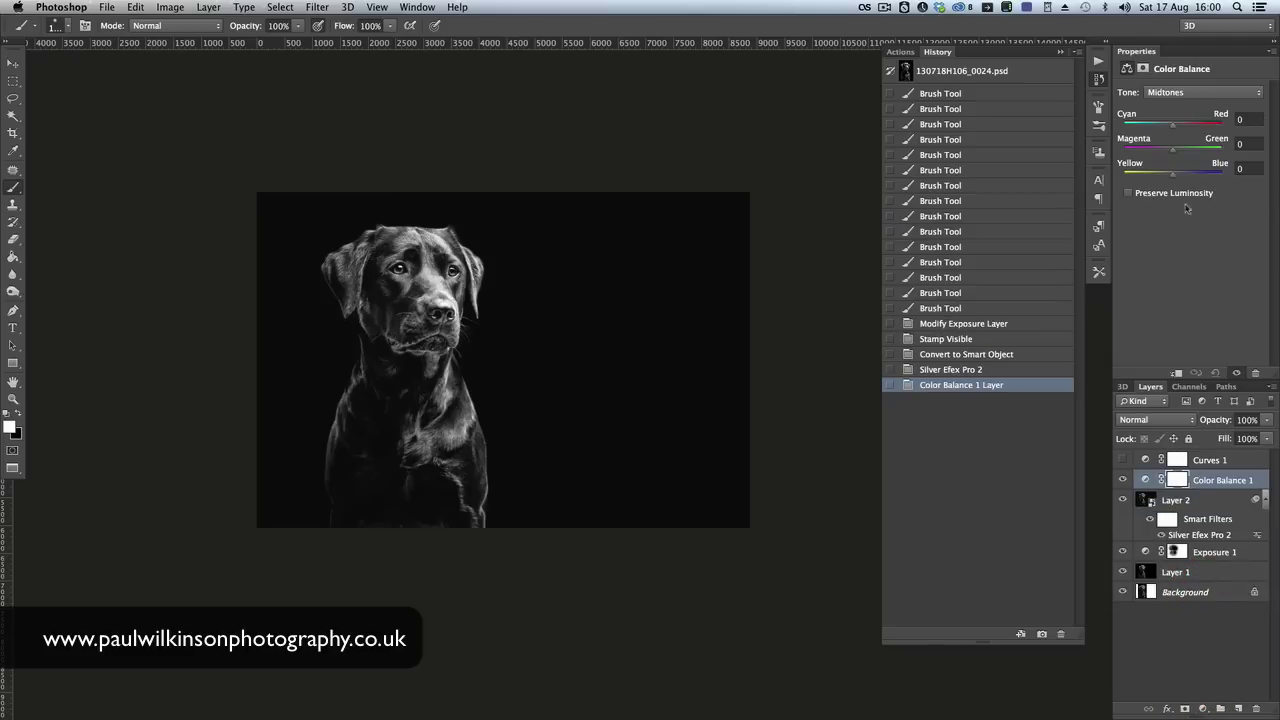
click(1238, 120)
text(23)
key(Tab)
text(11)
key(Tab)
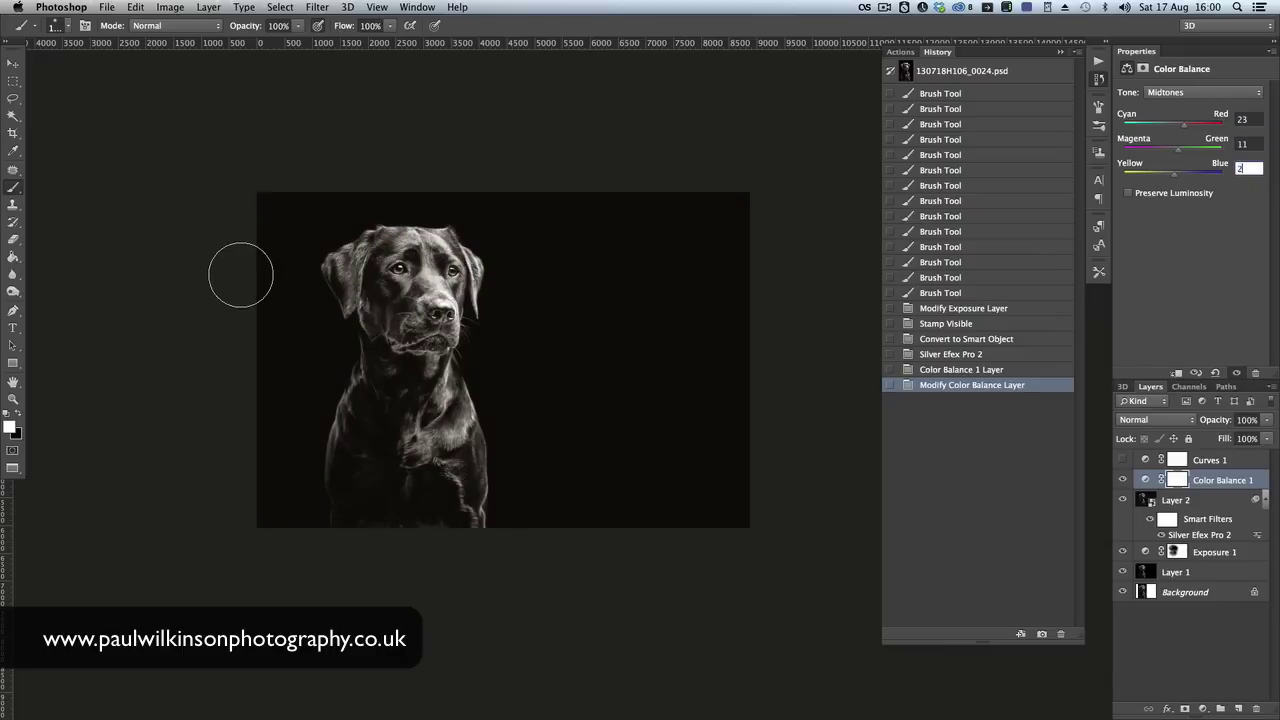
text(2)
key(Return)
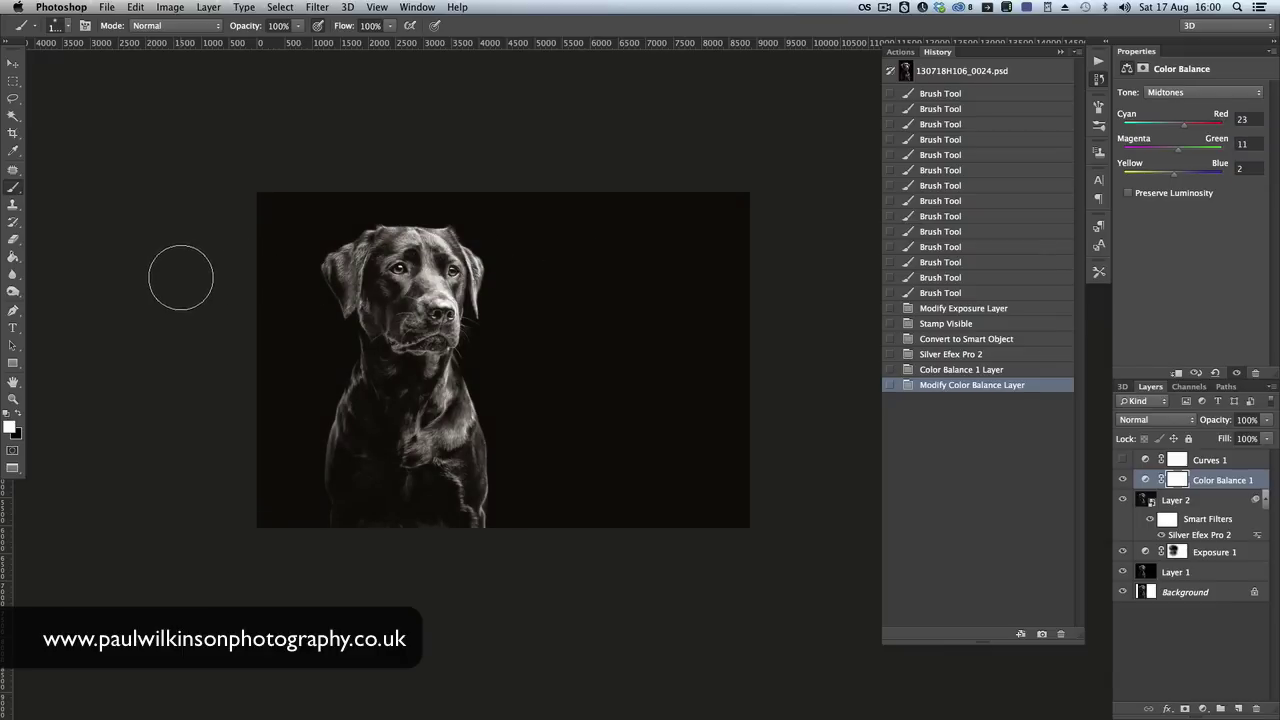